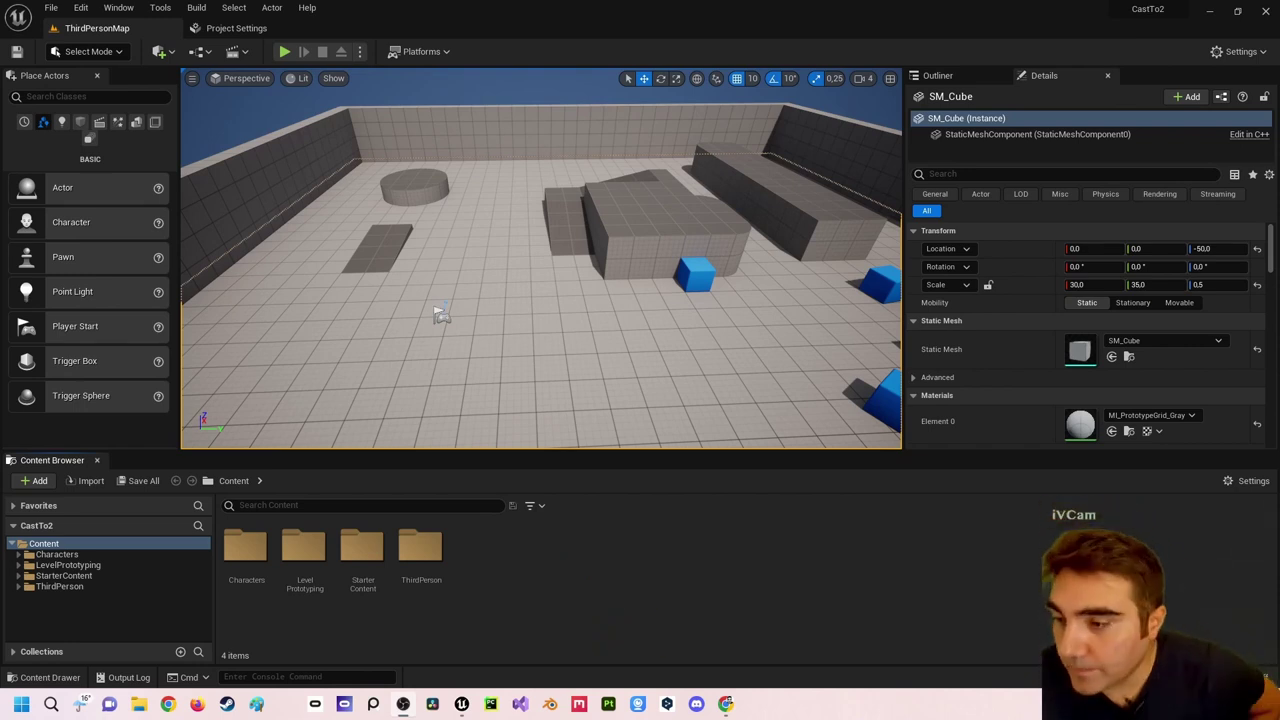
- Orbit the level viewport to view the scene from another angle
{"action": "right_click_drag", "start_coordinate": [456, 200], "coordinate": [449, 294]}
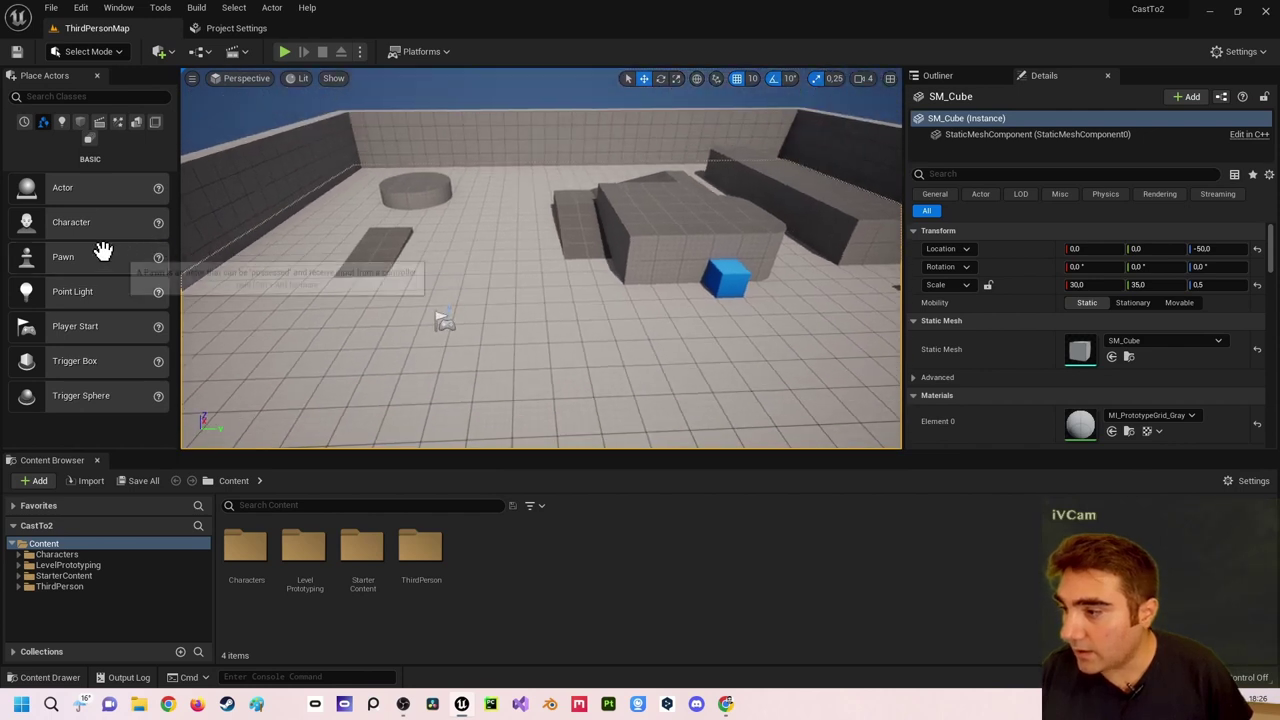
- Place a Cube and convert it to an Actor blueprint BP_Feuer, harvesting its components
{"action": "left_click", "coordinate": [80, 121]}
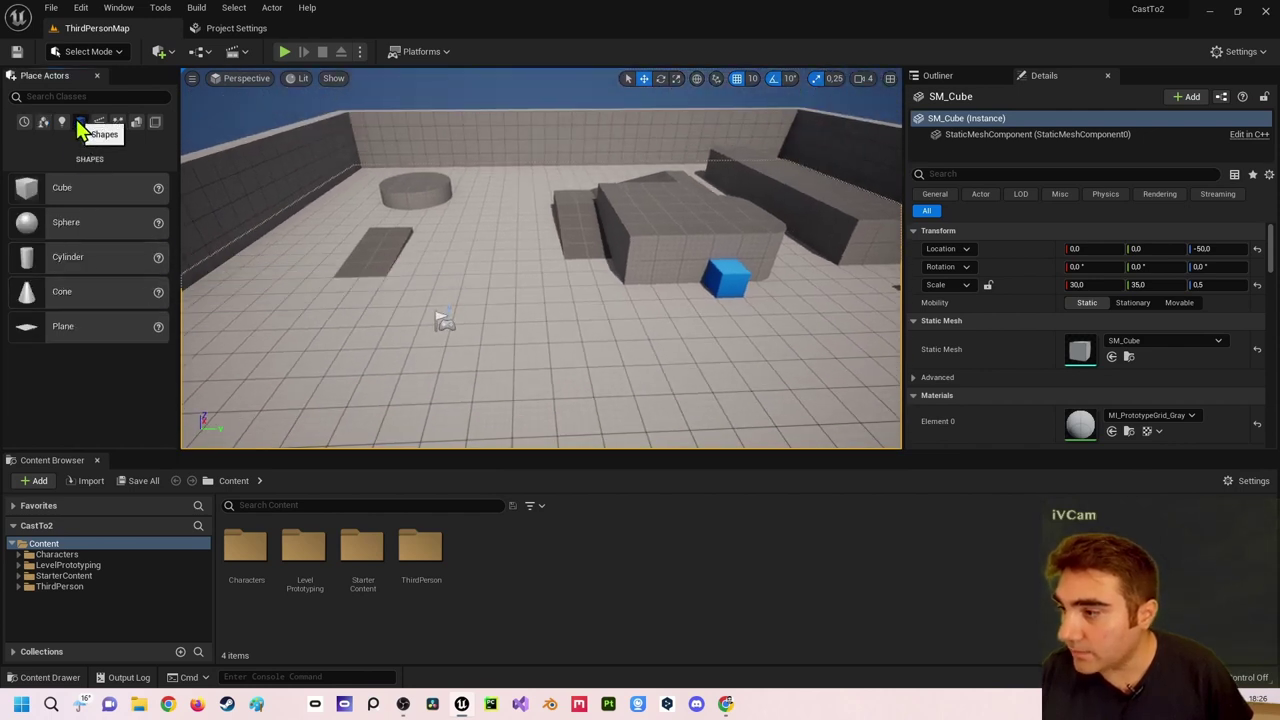
{"action": "mouse_move", "coordinate": [40, 188]}
{"action": "left_mouse_down"}
{"action": "mouse_move", "coordinate": [548, 323]}
{"action": "mouse_move", "coordinate": [551, 305]}
{"action": "left_mouse_up"}
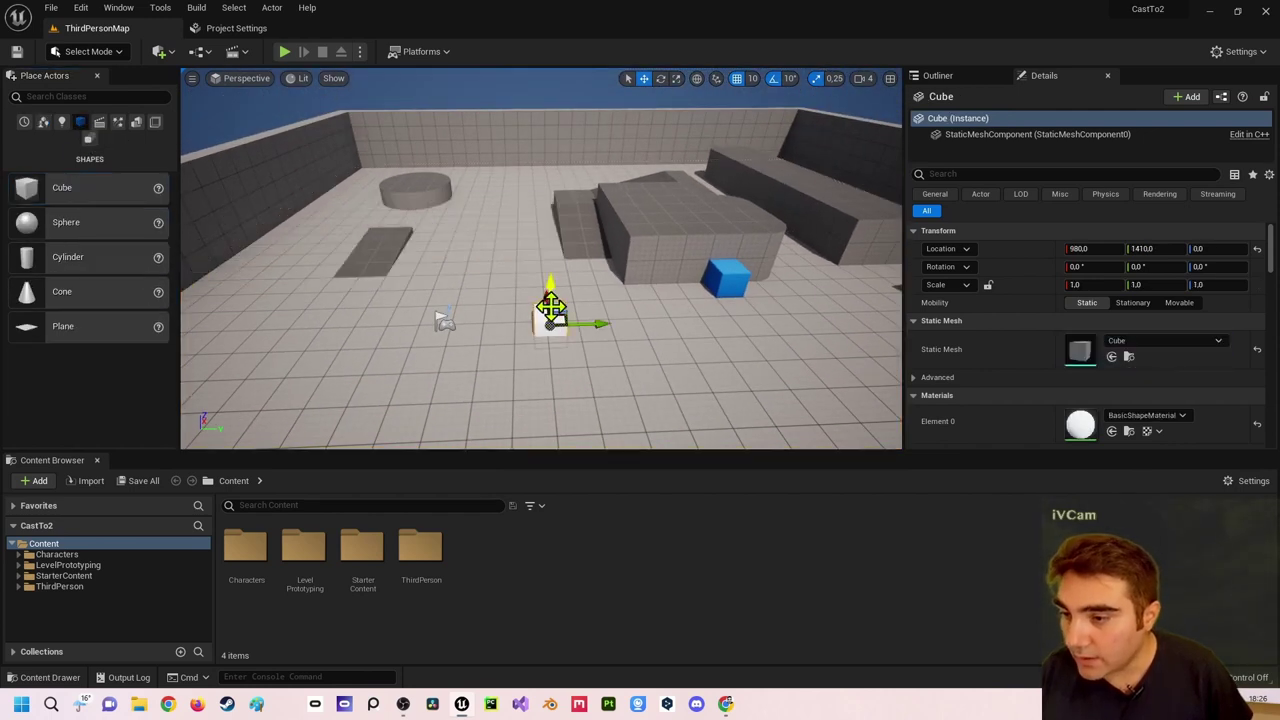
{"action": "left_click", "coordinate": [197, 51]}
{"action": "left_click", "coordinate": [230, 110]}
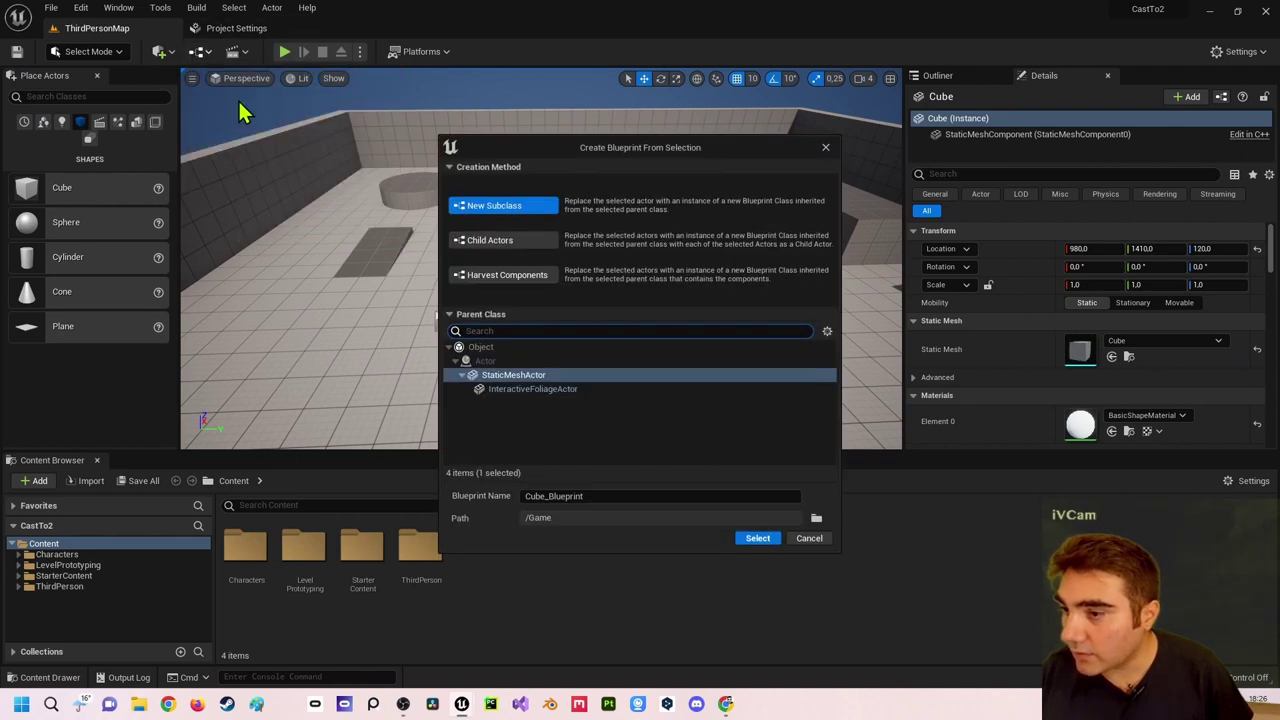
{"action": "left_click", "coordinate": [505, 363]}
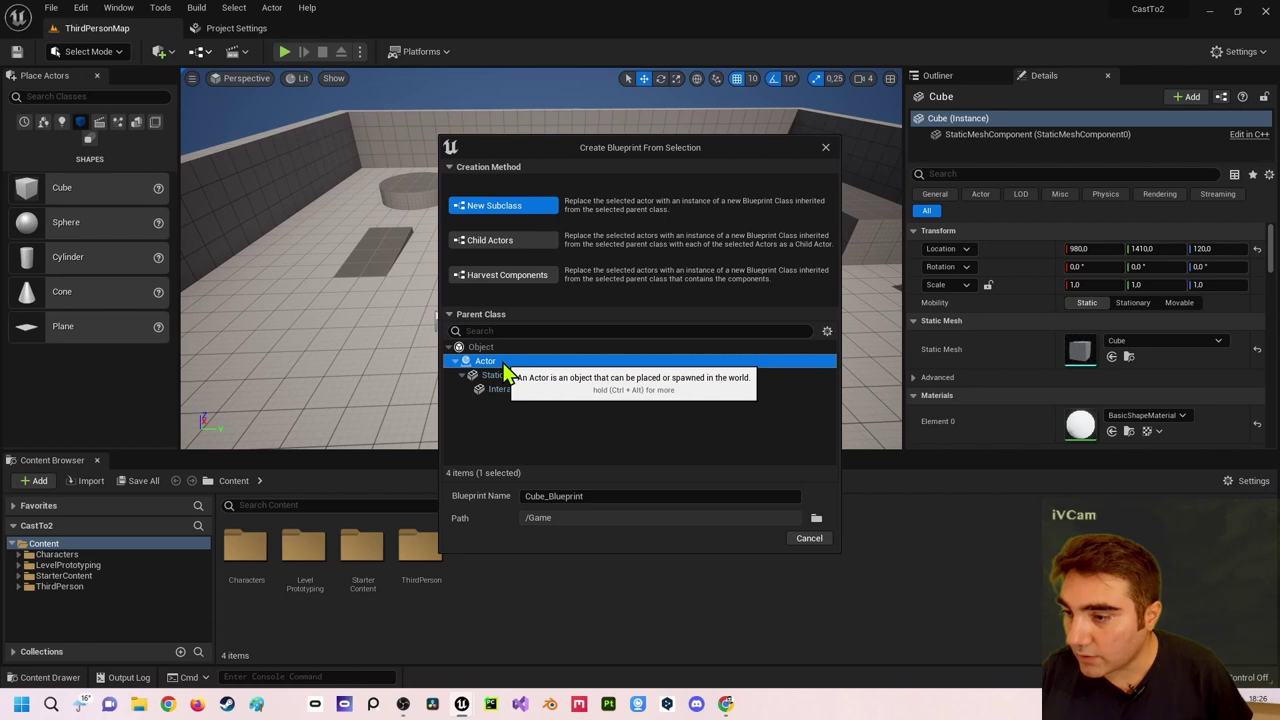
{"action": "left_click", "coordinate": [503, 276]}
{"action": "type", "text": "BP_Feuer"}
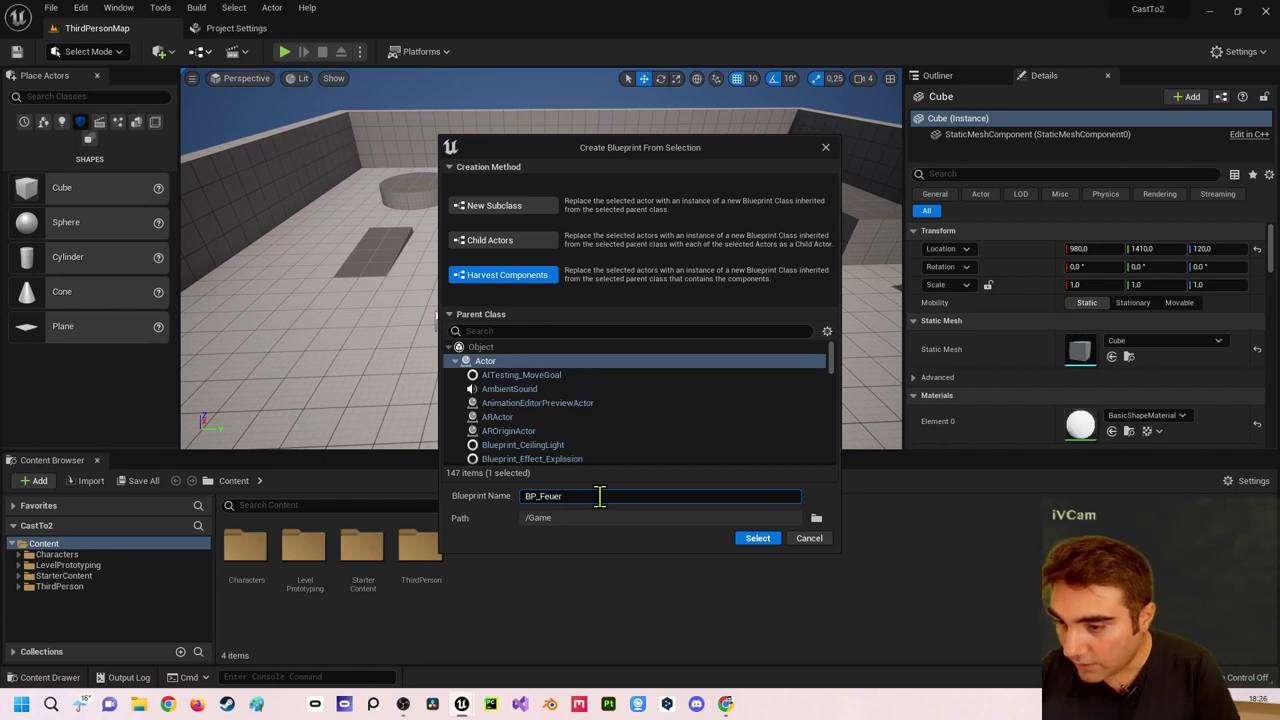
{"action": "left_click", "coordinate": [752, 538]}
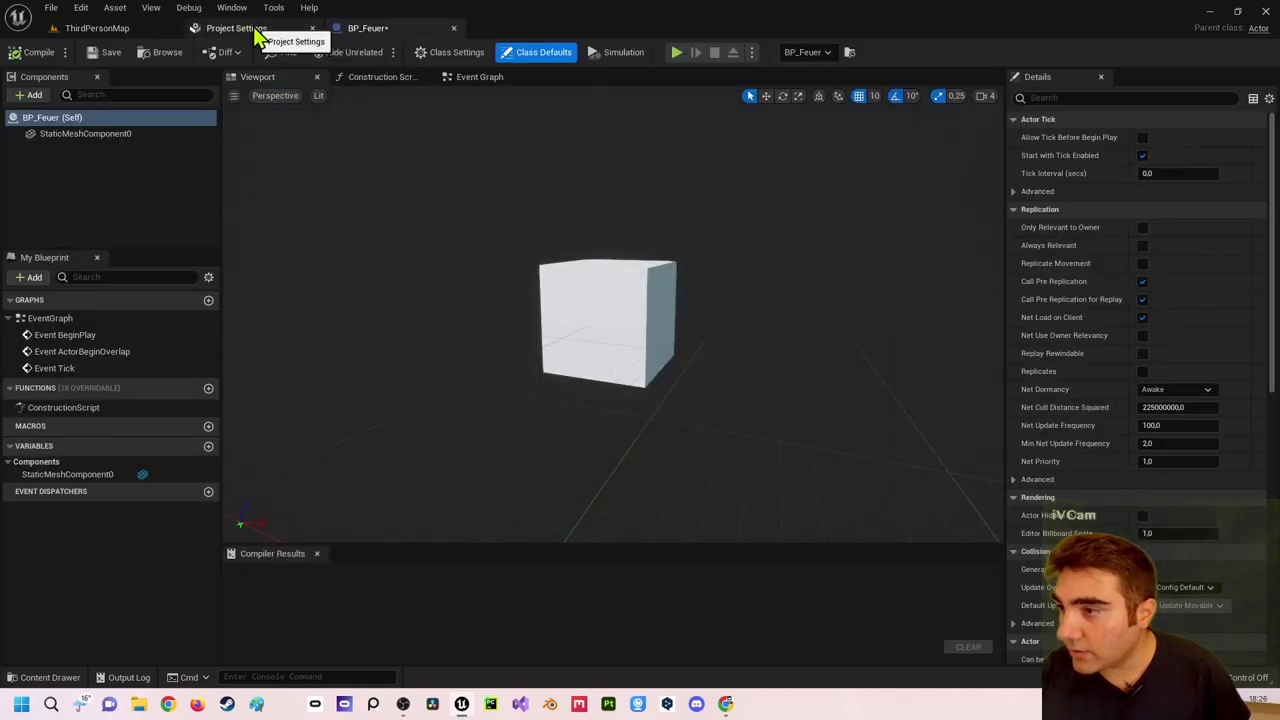
- Close Project Settings and compile the BP_Feuer blueprint
{"action": "left_click", "coordinate": [263, 30]}
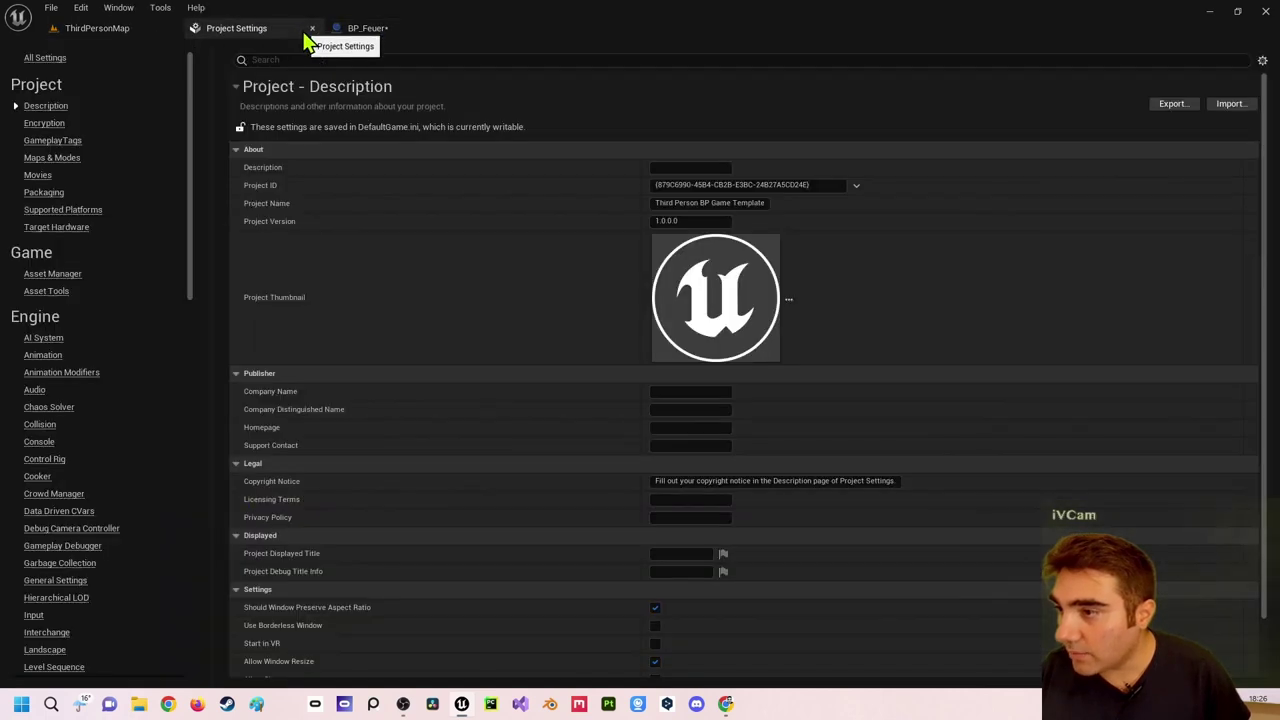
{"action": "left_click", "coordinate": [310, 30]}
{"action": "left_click", "coordinate": [248, 30]}
{"action": "left_click", "coordinate": [35, 52]}
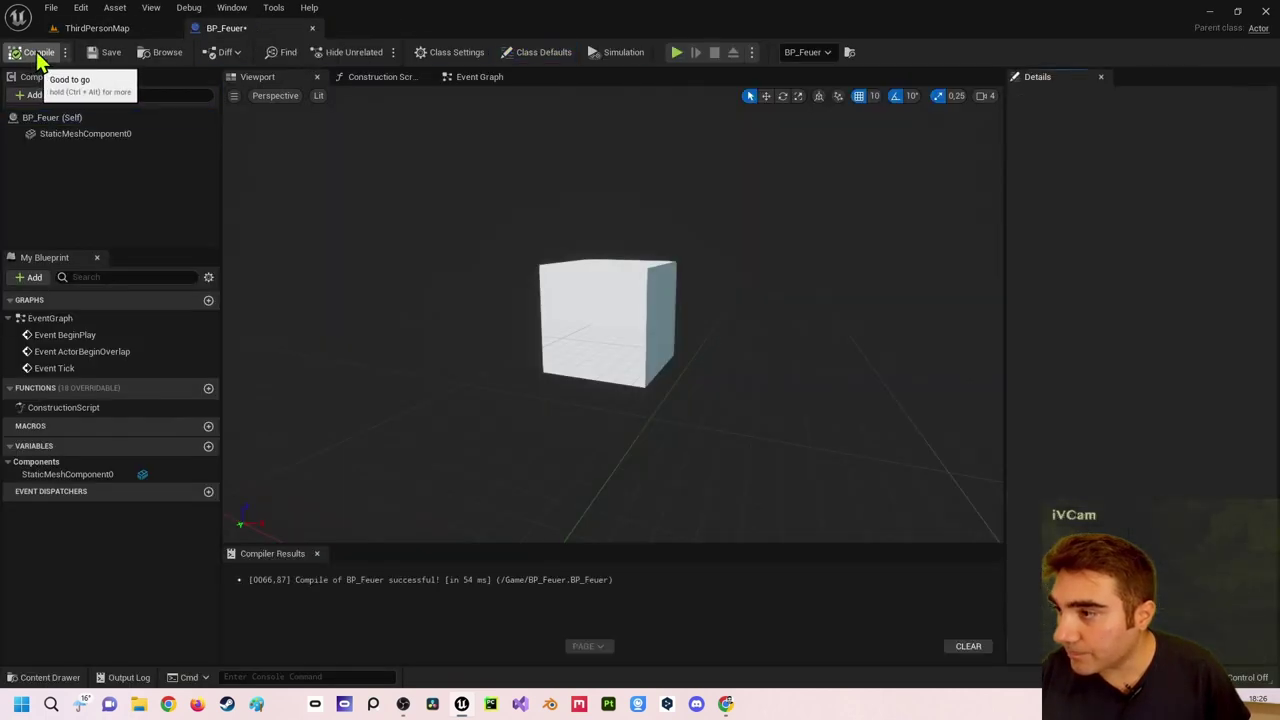
- Open BP_ThirdPersonCharacter from Content/ThirdPerson/Blueprints
{"action": "left_click", "coordinate": [95, 28]}
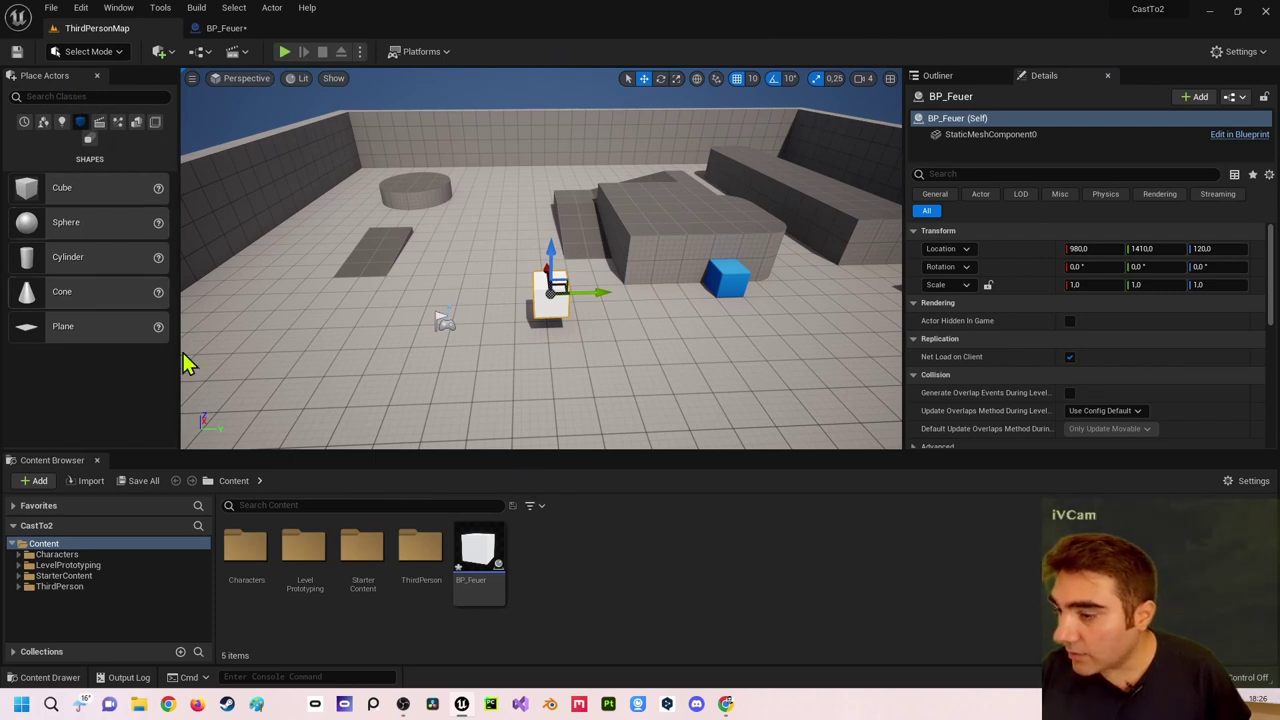
{"action": "double_click", "coordinate": [72, 553]}
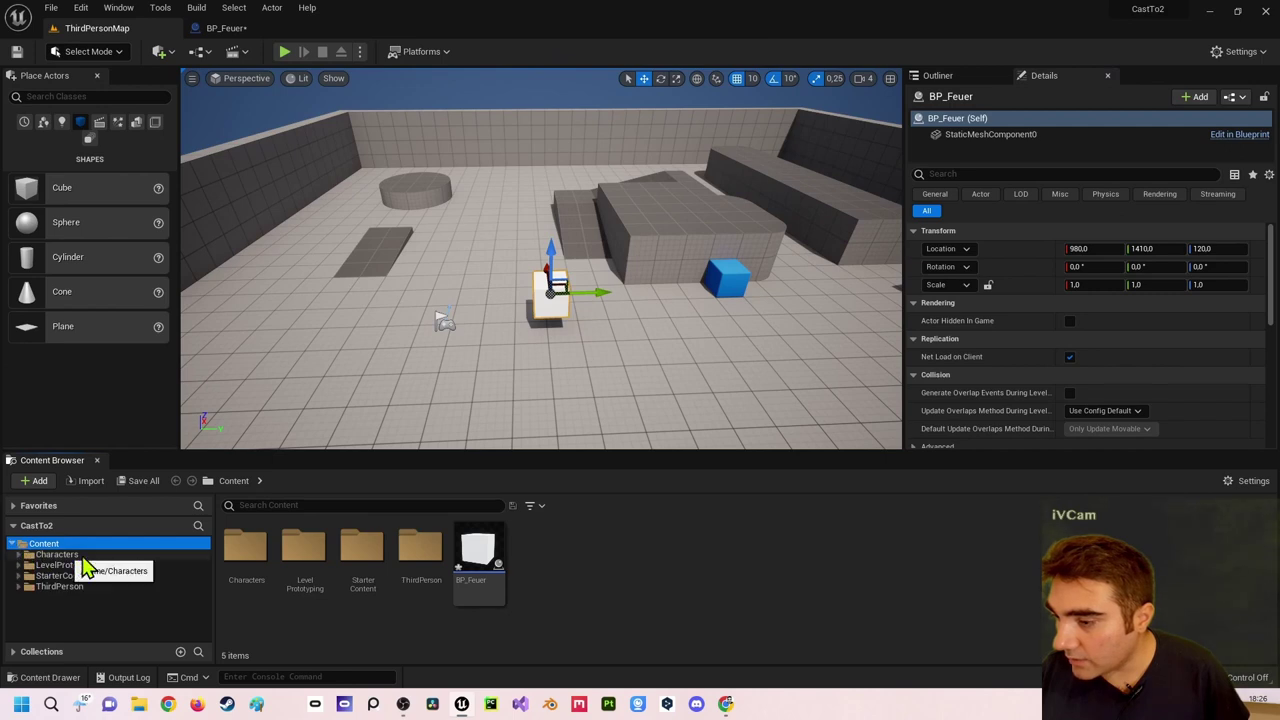
{"action": "double_click", "coordinate": [410, 556]}
{"action": "double_click", "coordinate": [231, 553]}
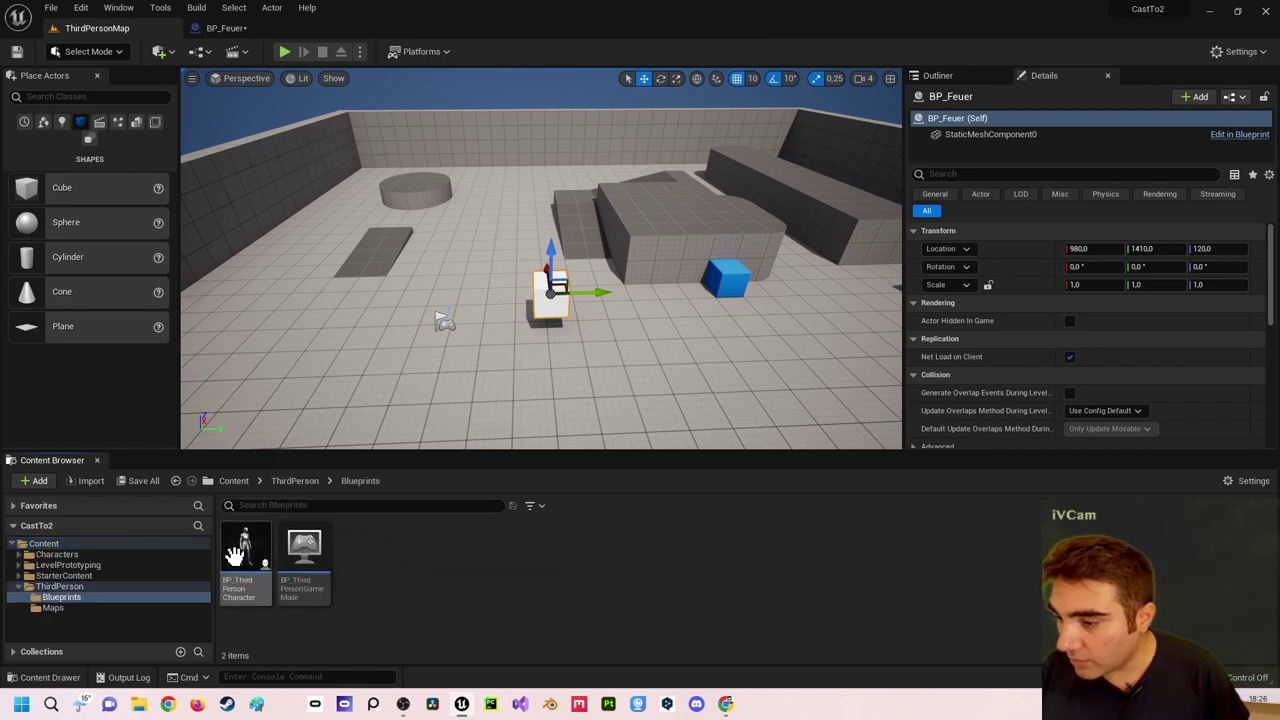
{"action": "double_click", "coordinate": [246, 551]}
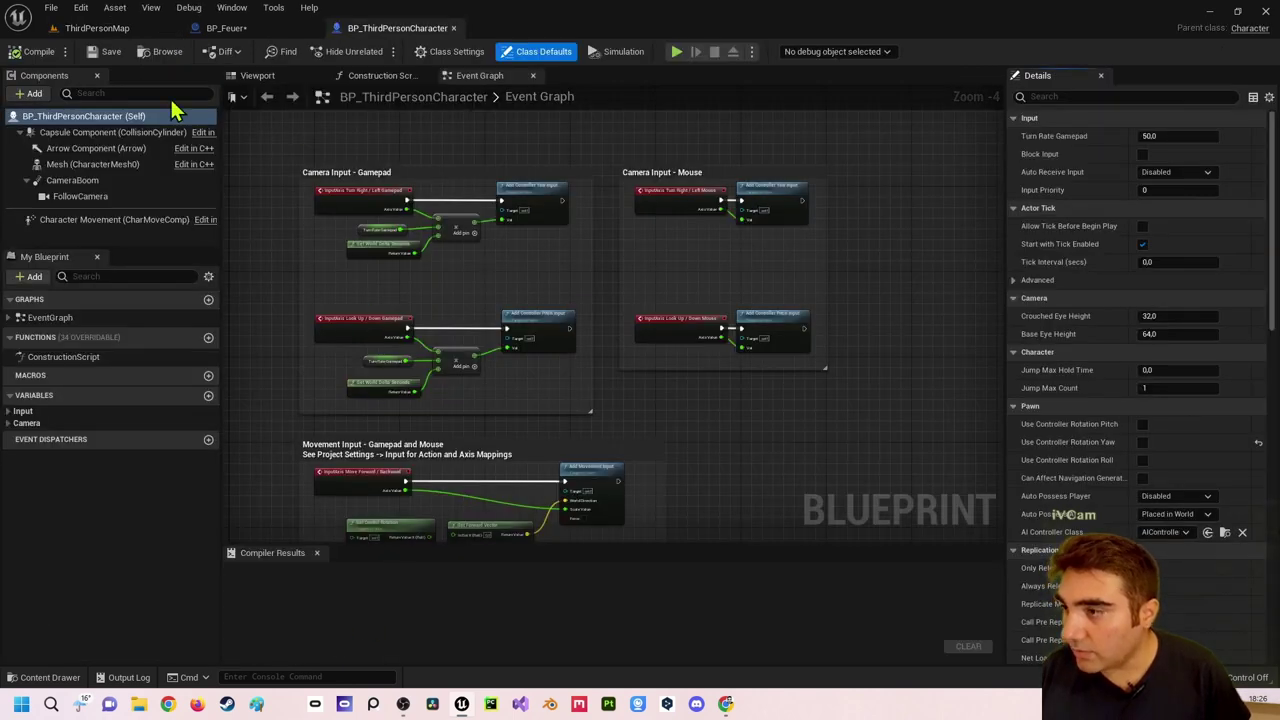
{"action": "left_click", "coordinate": [97, 28]}
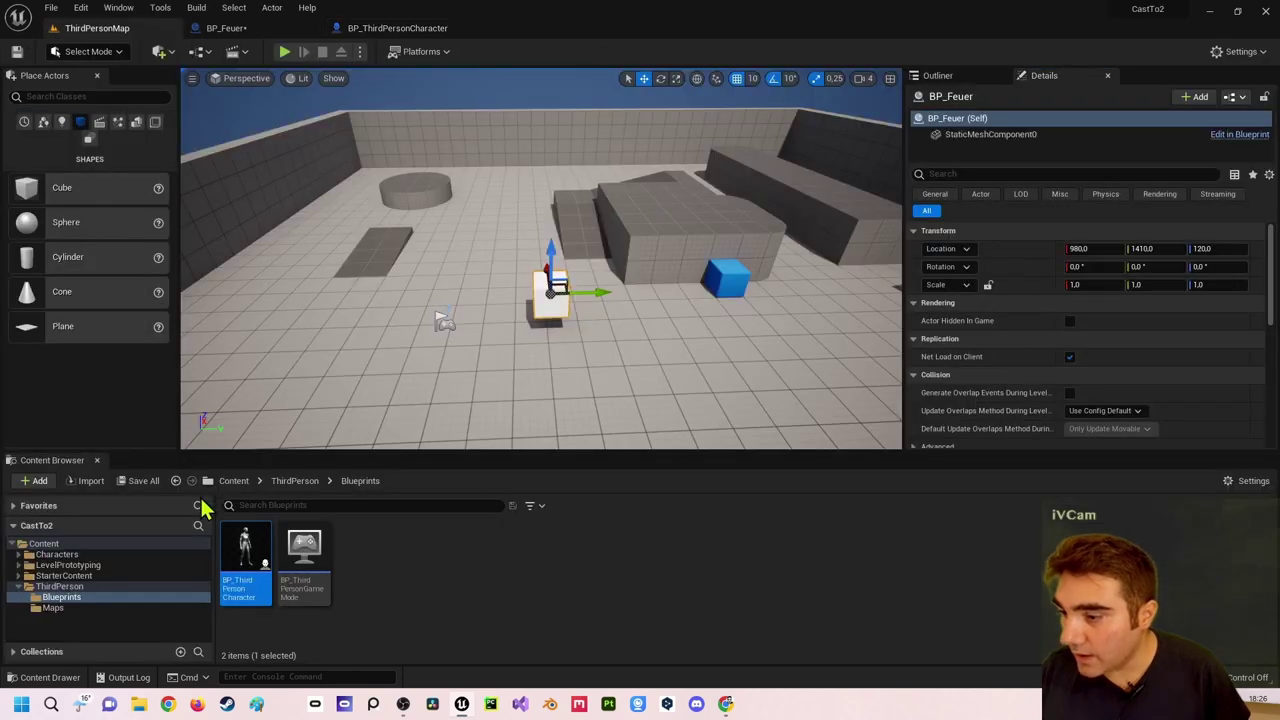
- Place a BP_ThirdPersonCharacter in the level and select it
{"action": "left_click_drag", "start_coordinate": [250, 558], "coordinate": [410, 280]}
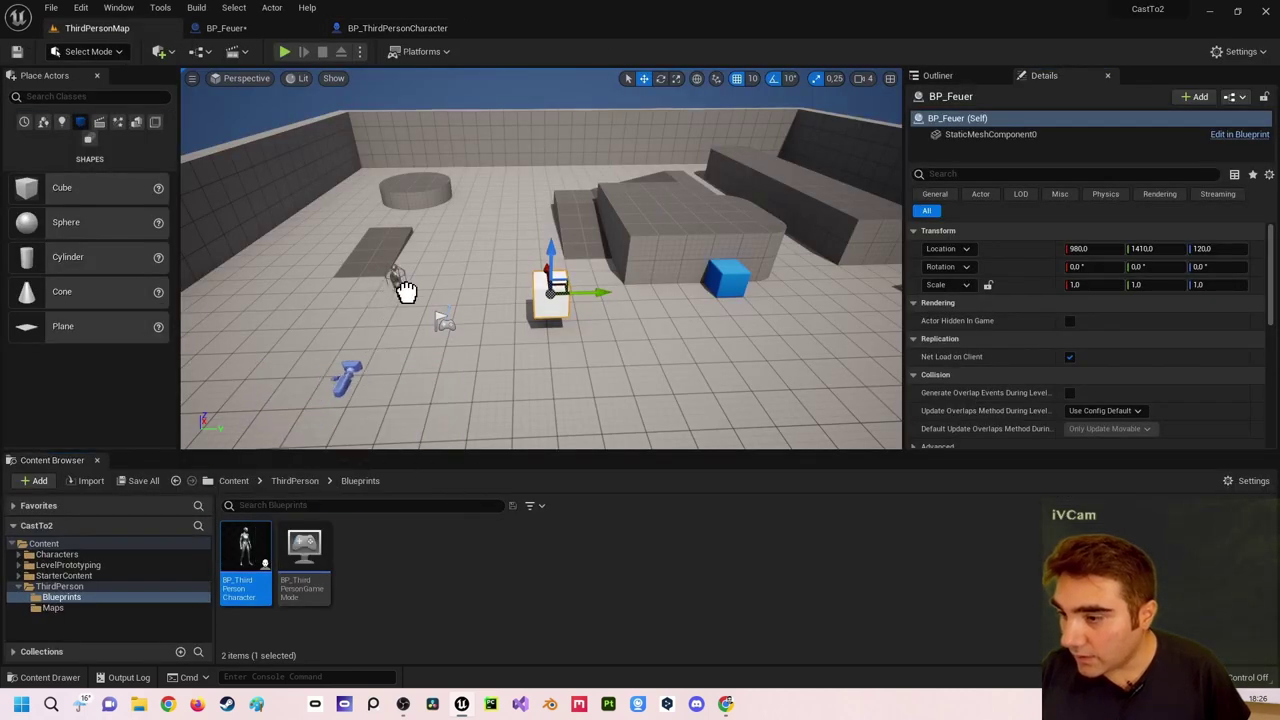
{"action": "left_click", "coordinate": [447, 320]}
{"action": "left_click", "coordinate": [443, 320]}
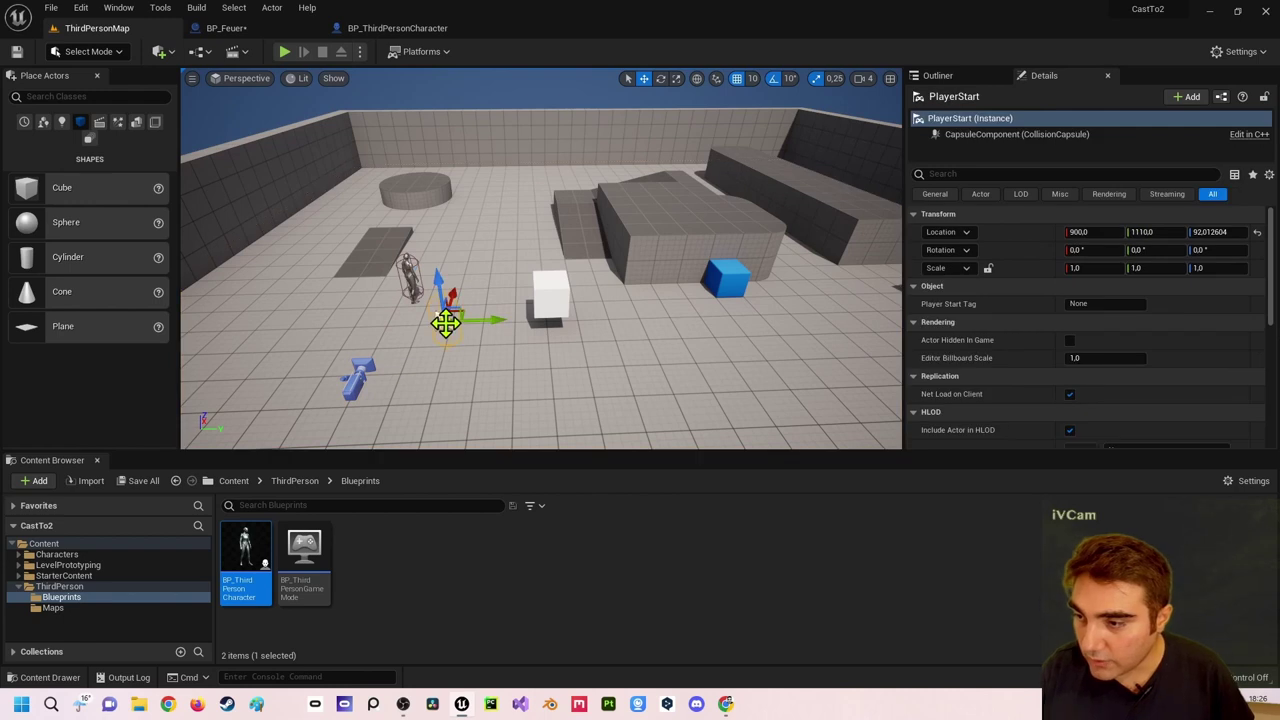
{"action": "key", "text": "Escape"}
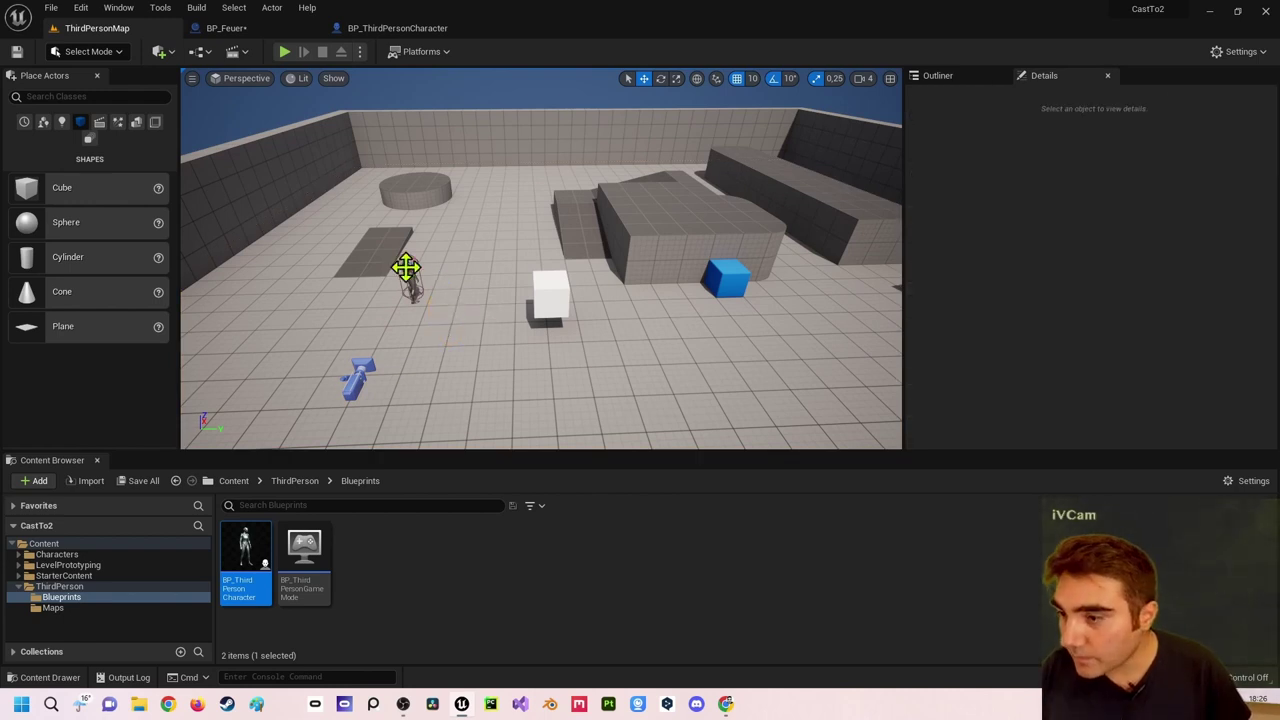
{"action": "left_click", "coordinate": [405, 267]}
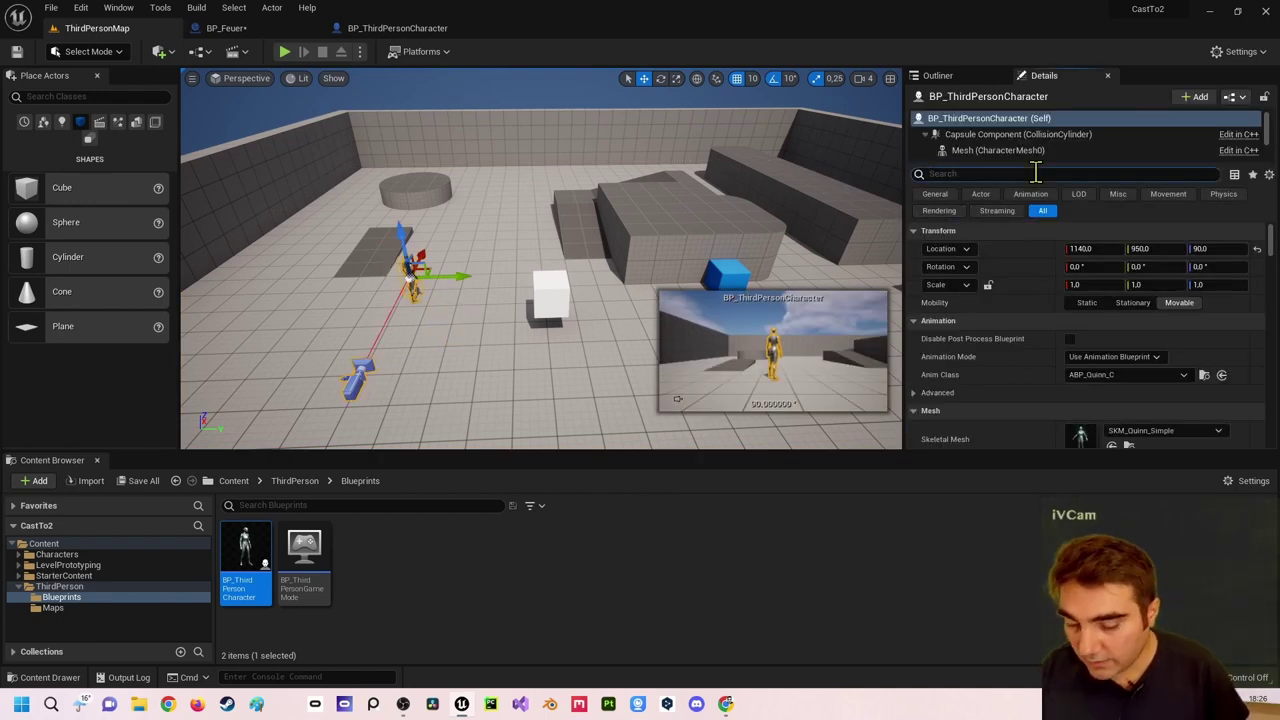
- Set Auto Possess Player and Auto Receive Input to Player 0, then start Play
{"action": "type", "text": "posses"}
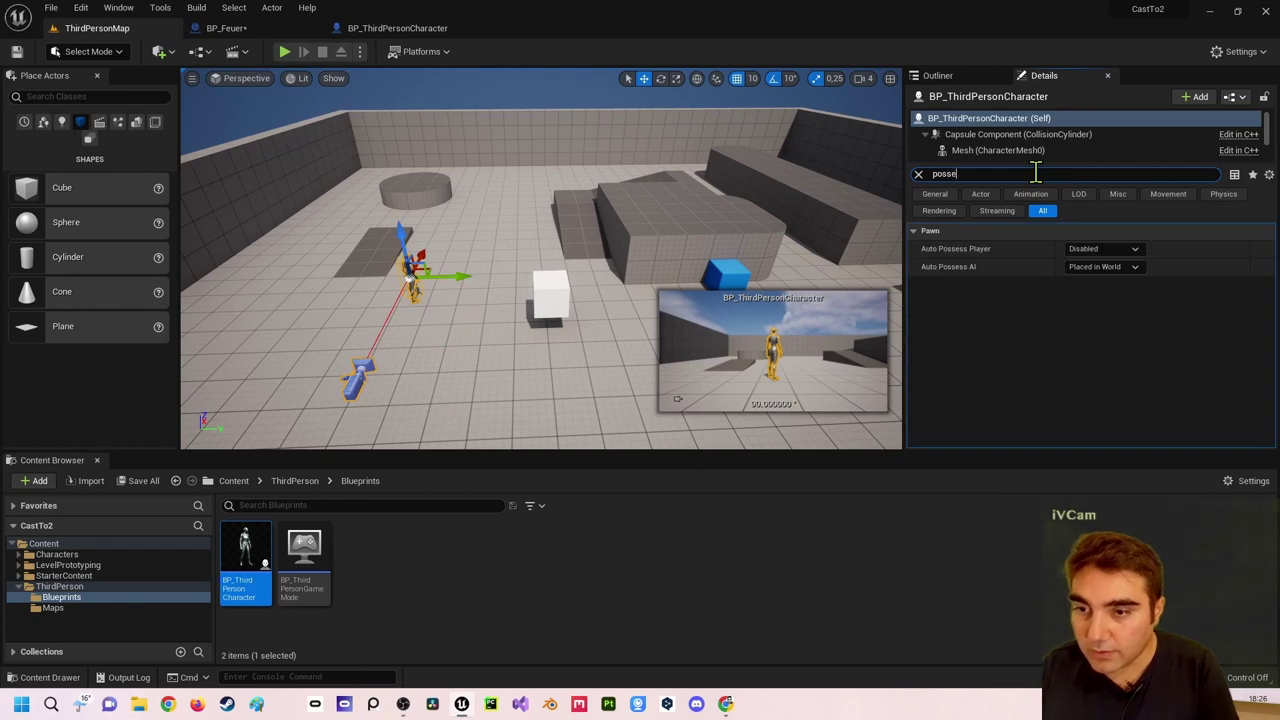
{"action": "left_click", "coordinate": [1106, 253]}
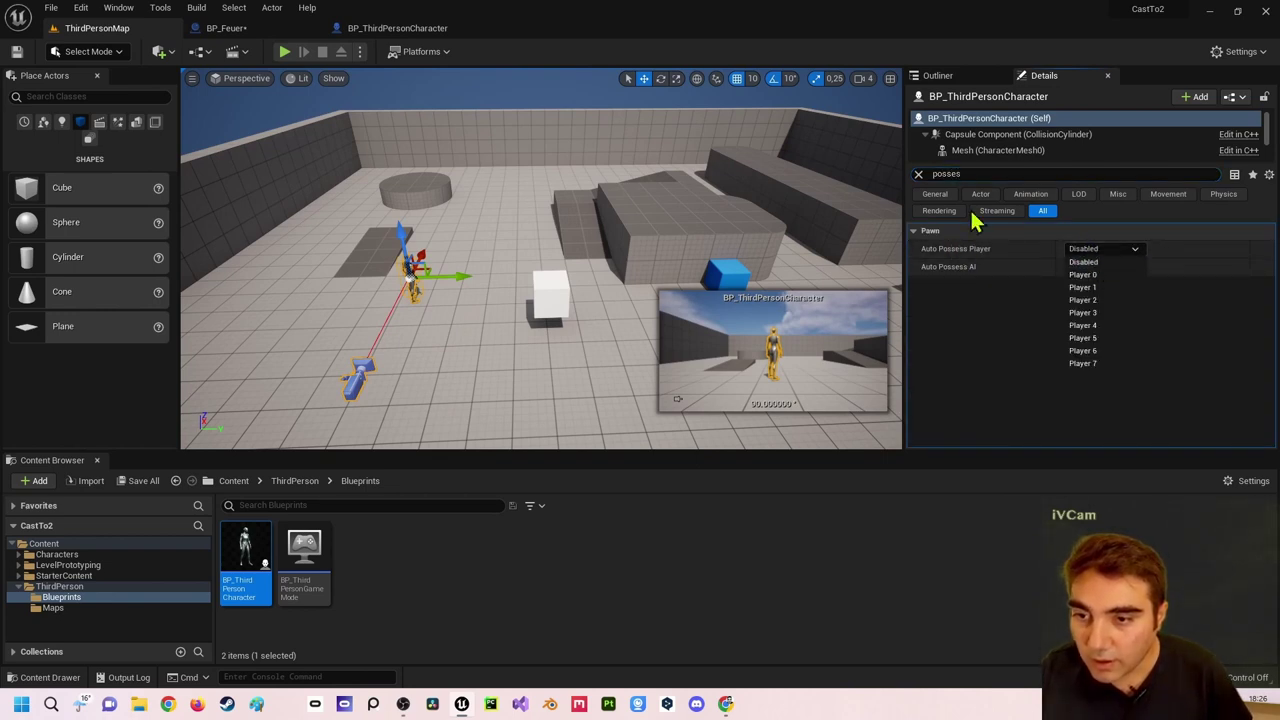
{"action": "left_click", "coordinate": [1112, 278]}
{"action": "type", "text": "receive"}
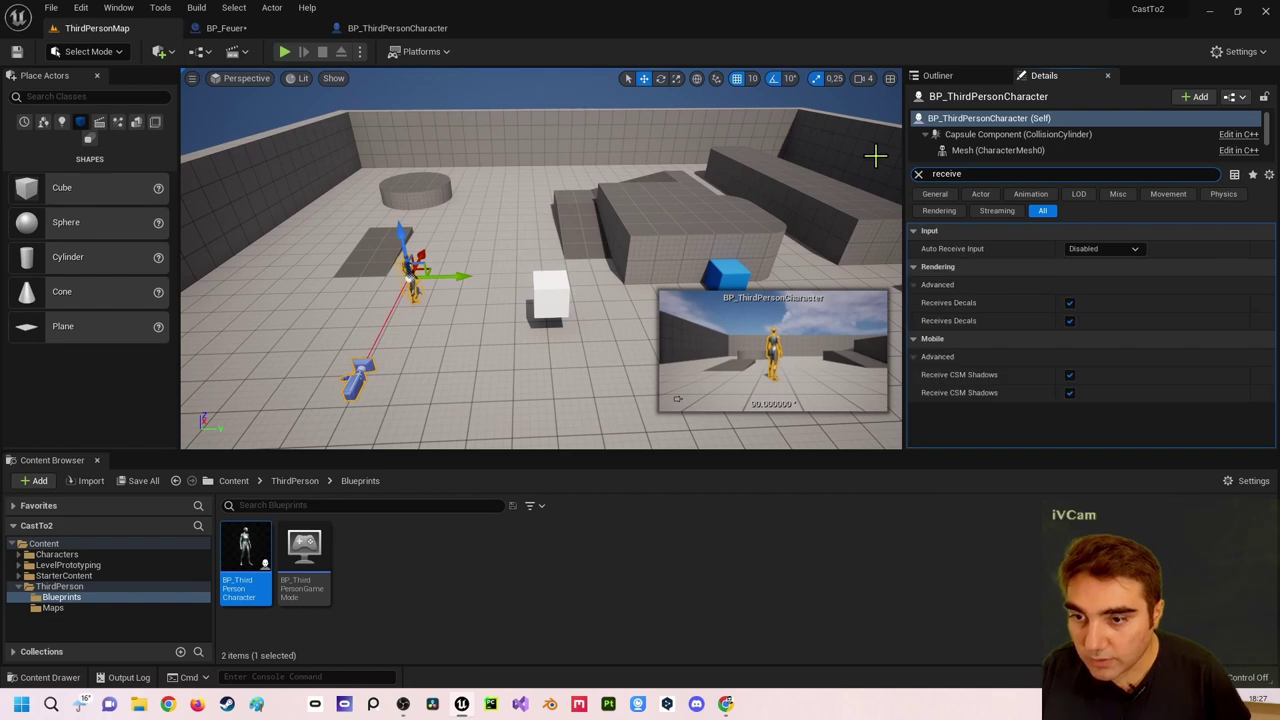
{"action": "left_click", "coordinate": [1100, 249]}
{"action": "left_click", "coordinate": [1092, 281]}
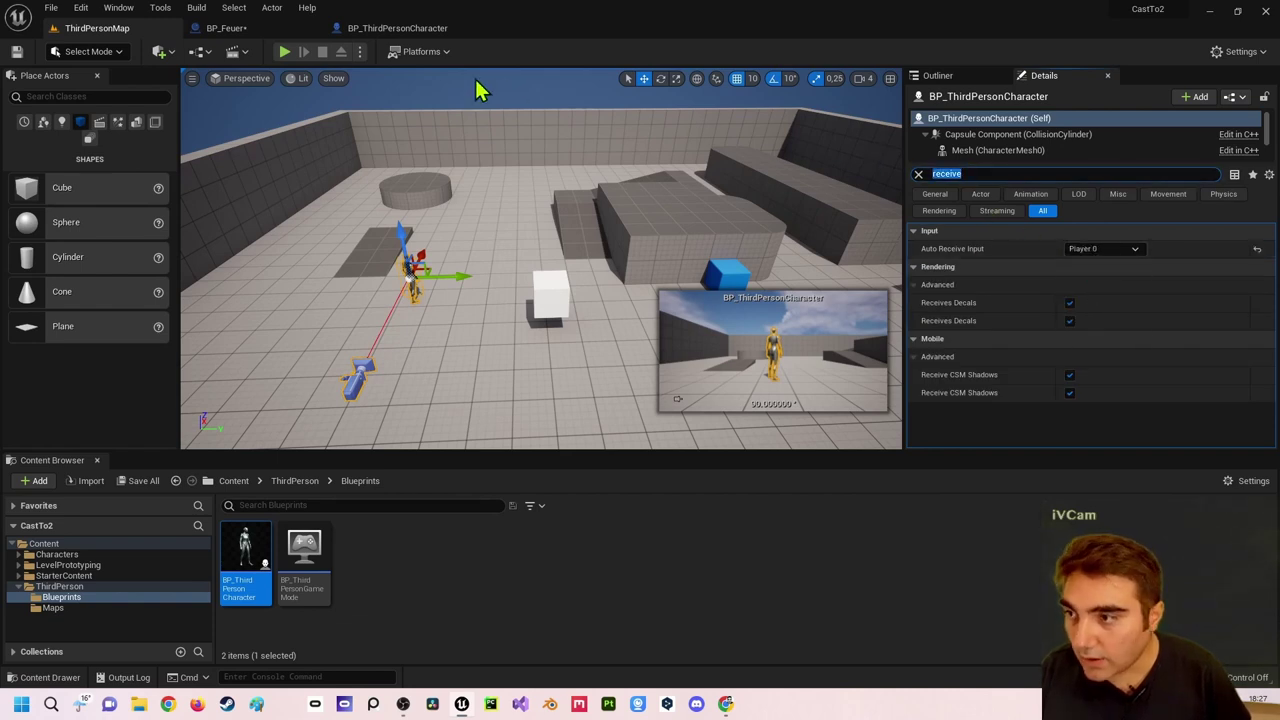
{"action": "left_click", "coordinate": [284, 52]}
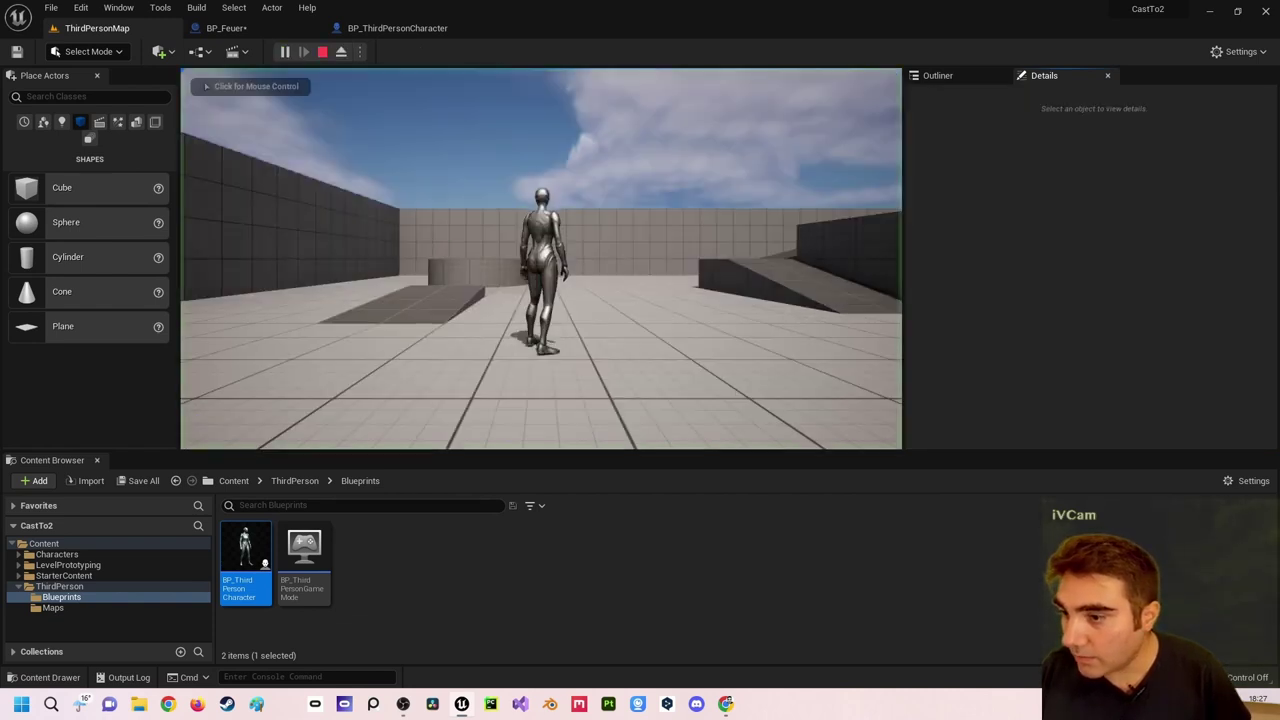
- Run the character toward the white cube, stop play, then select the cube and character
{"action": "key", "text": "a"}
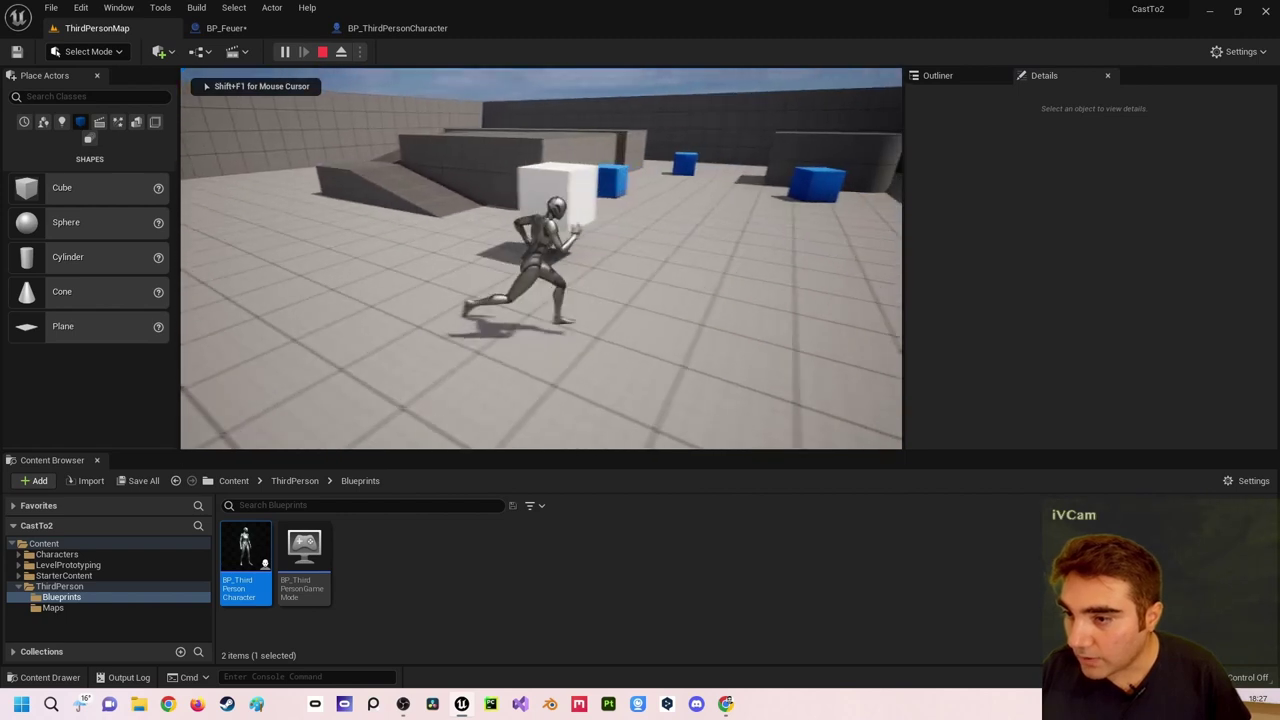
{"action": "key", "text": "s"}
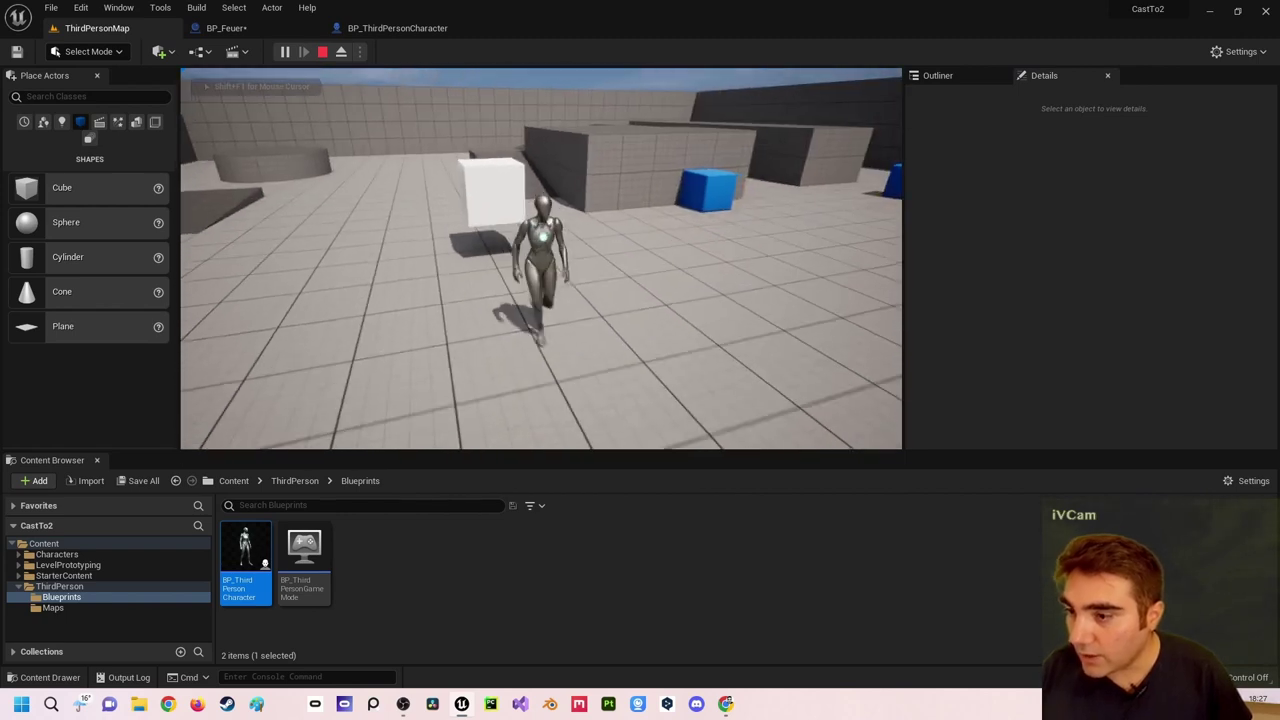
{"action": "key", "text": "Escape"}
{"action": "left_click", "coordinate": [474, 196]}
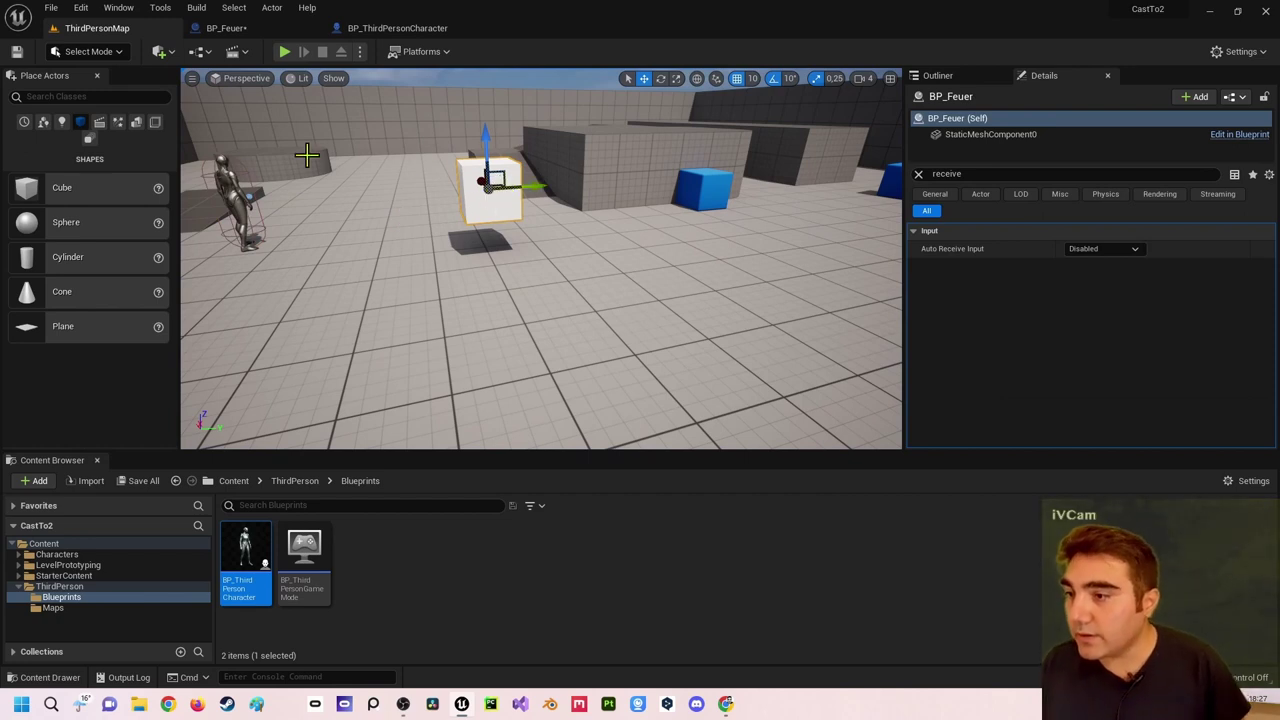
{"action": "left_click", "coordinate": [219, 182]}
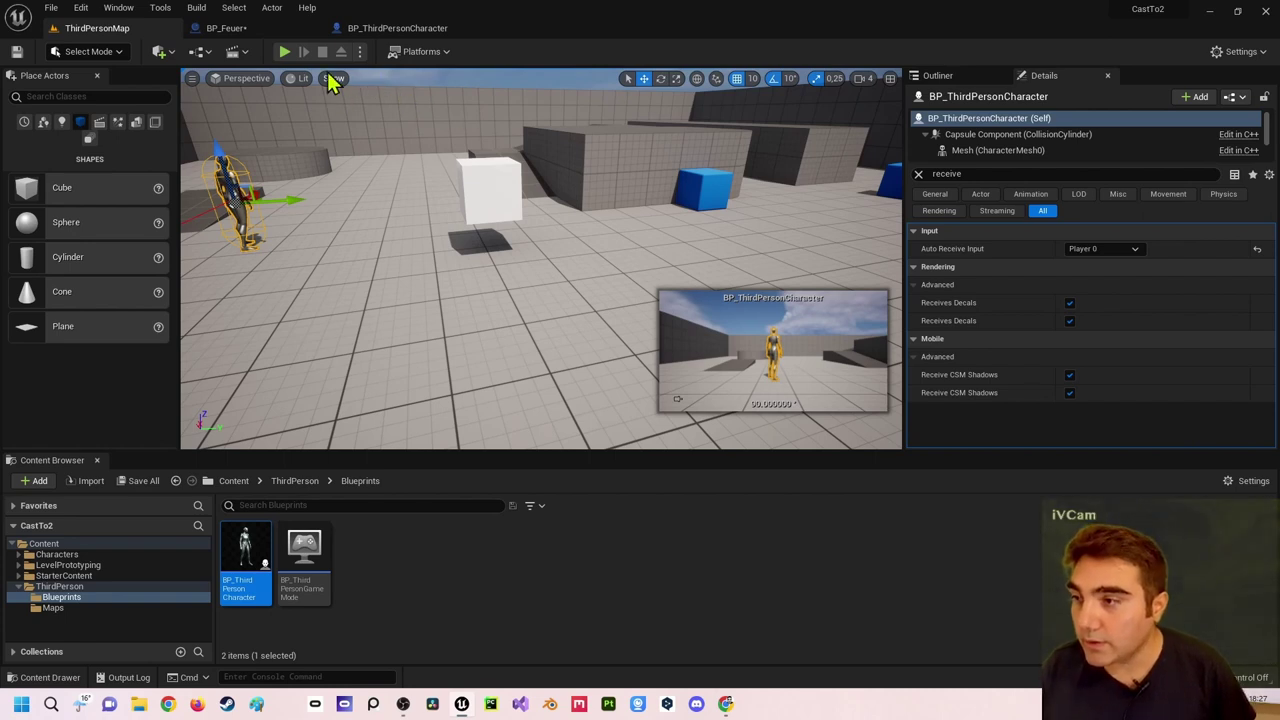
- Add an Event Hit node to BP_Feuer's event graph
{"action": "left_click", "coordinate": [240, 33]}
{"action": "left_click", "coordinate": [465, 77]}
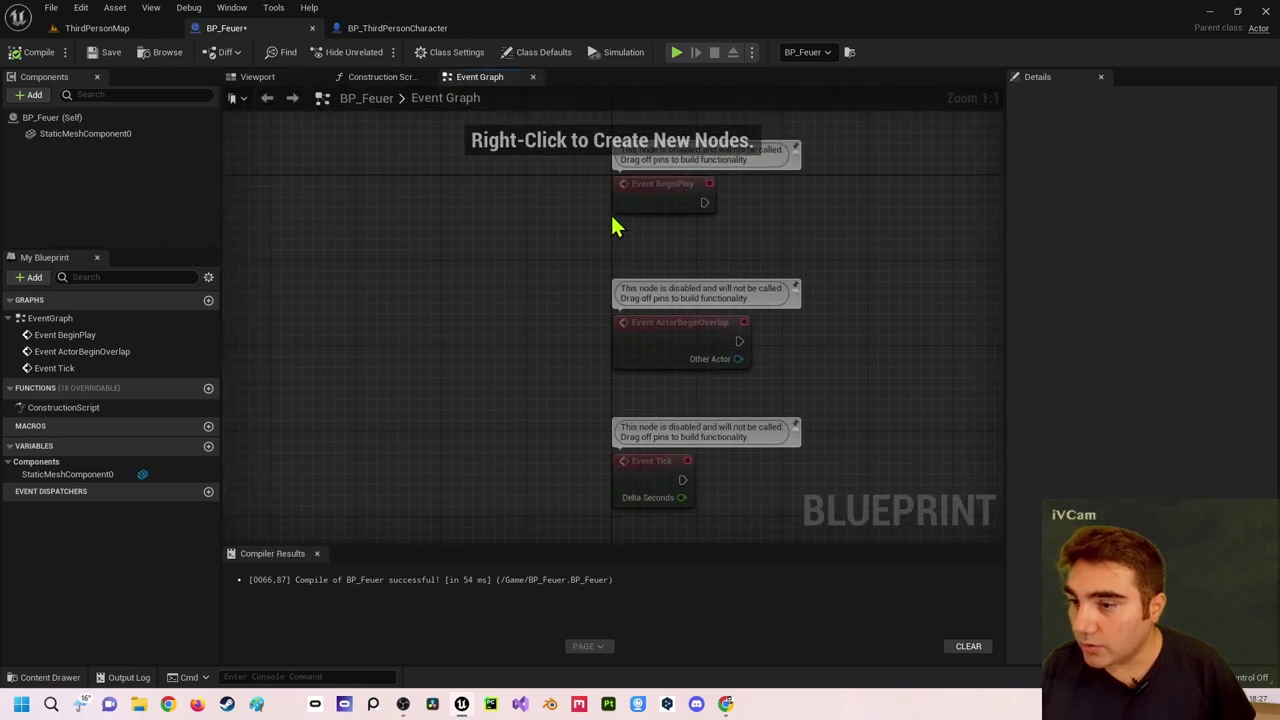
{"action": "mouse_move", "coordinate": [613, 226]}
{"action": "right_mouse_down"}
{"action": "mouse_move", "coordinate": [481, 217]}
{"action": "mouse_move", "coordinate": [378, 254]}
{"action": "right_mouse_up"}
{"action": "right_click", "coordinate": [613, 204]}
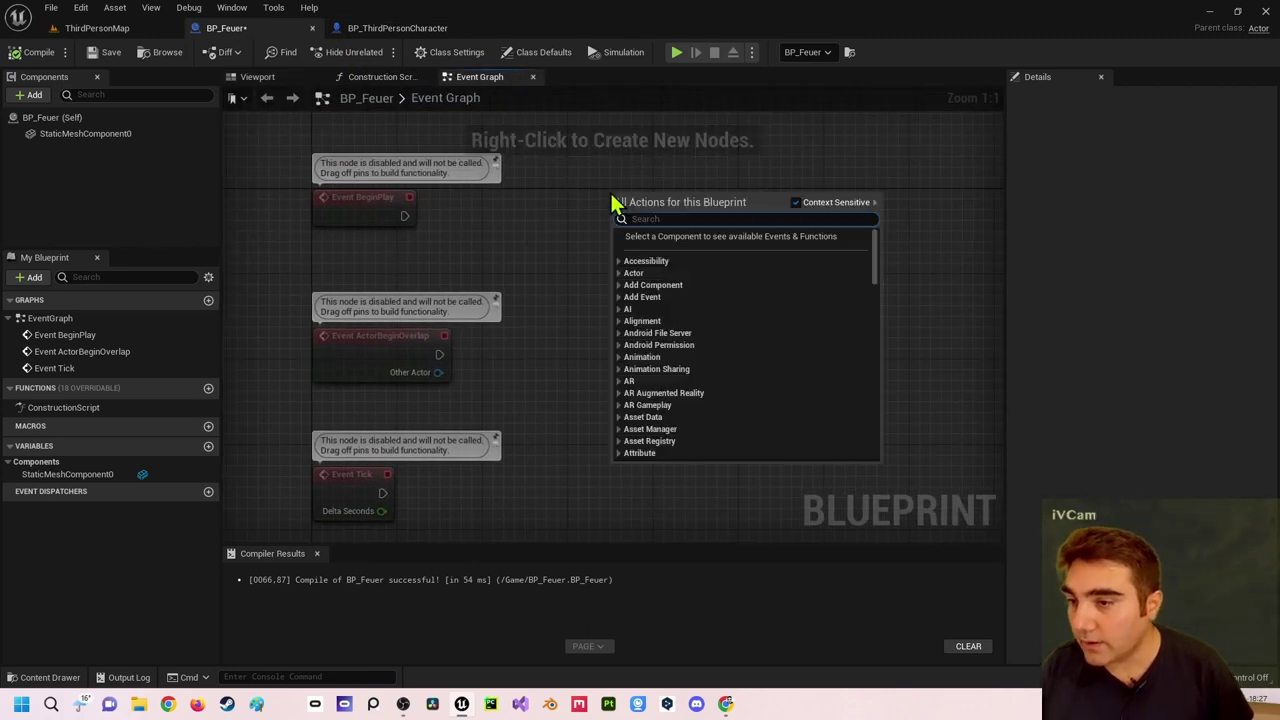
{"action": "type", "text": "event hit"}
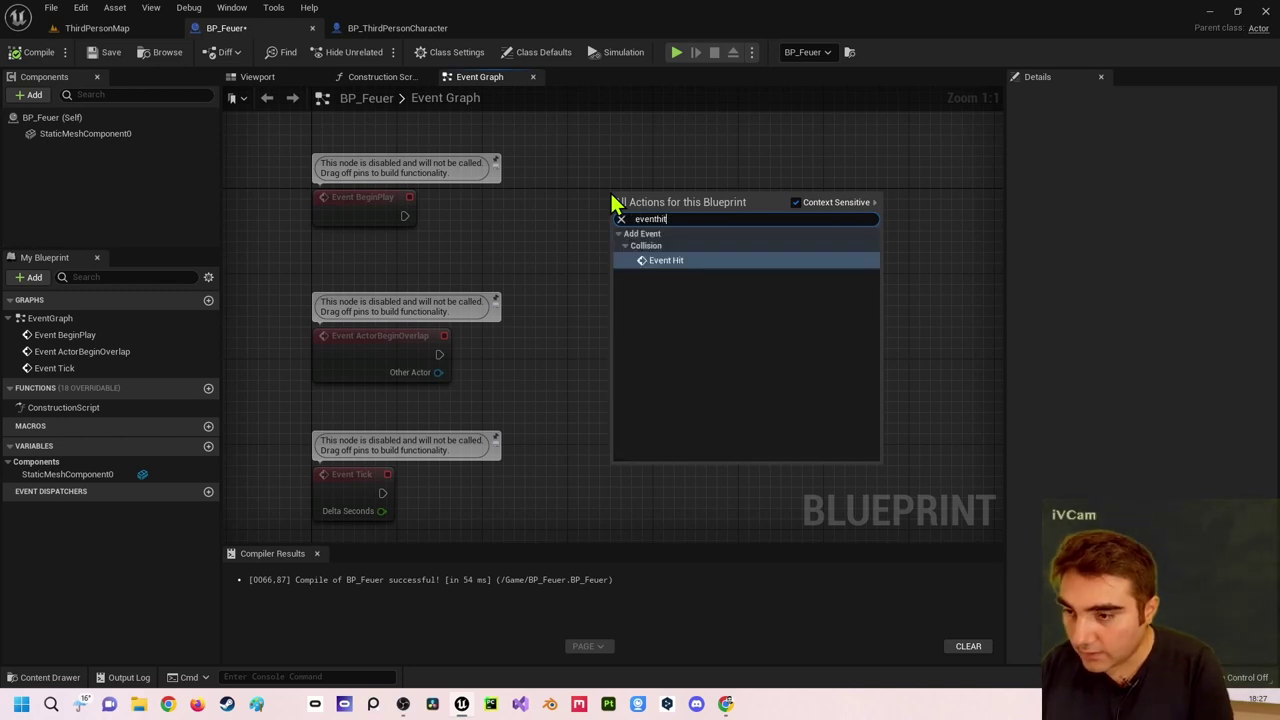
{"action": "key", "text": "Return"}
{"action": "left_click_drag", "start_coordinate": [664, 200], "coordinate": [664, 189]}
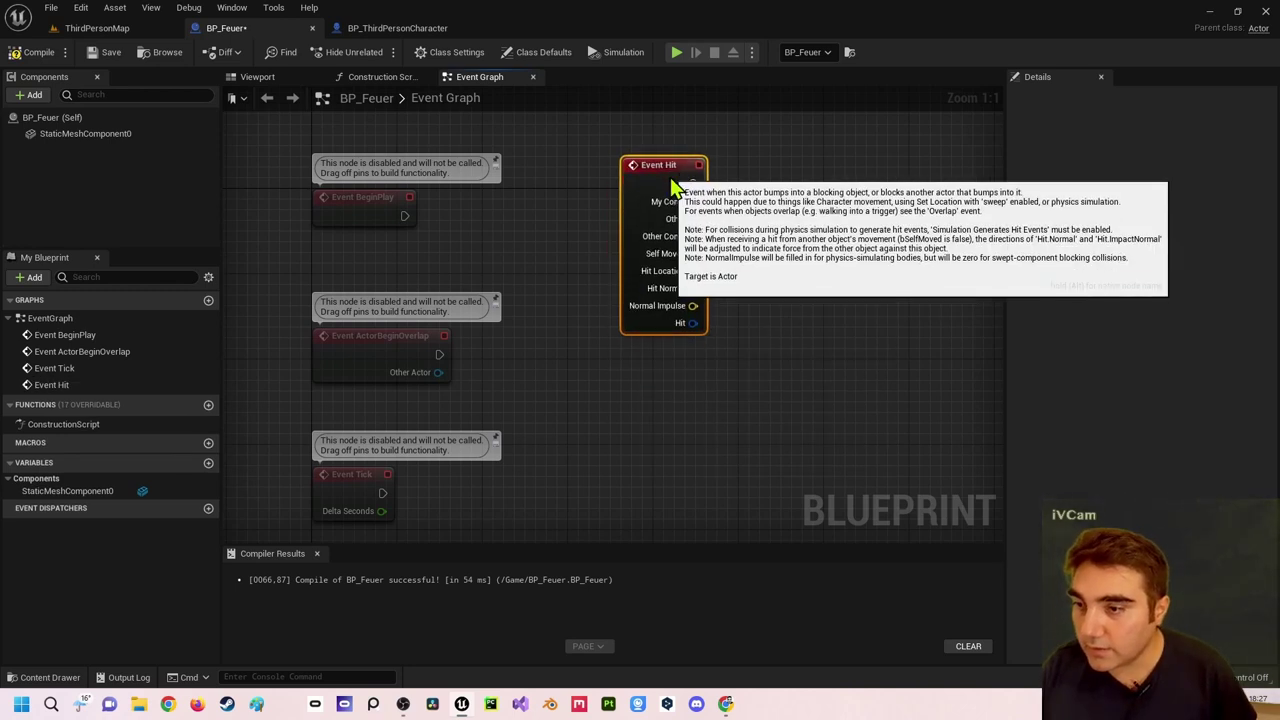
{"action": "right_click_drag", "start_coordinate": [765, 213], "coordinate": [593, 222]}
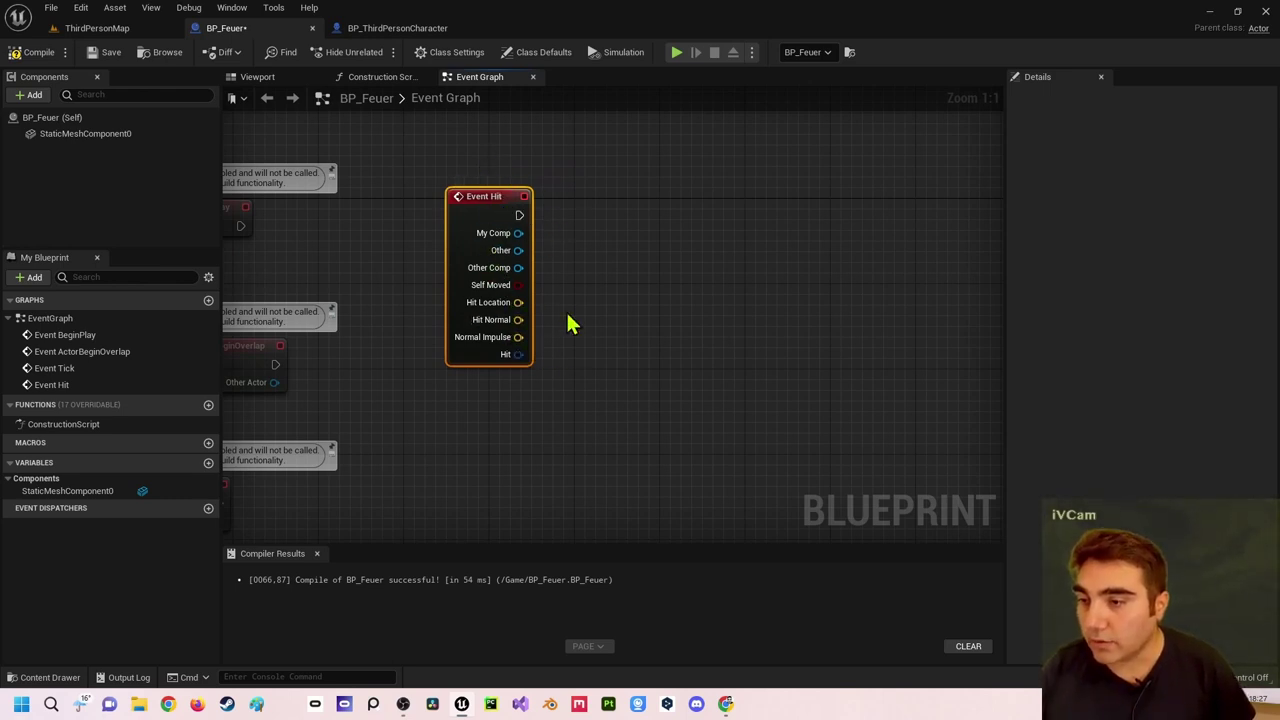
- Wire a Print String node printing Hello from Event Hit's execution output
{"action": "left_click_drag", "start_coordinate": [518, 215], "coordinate": [671, 229]}
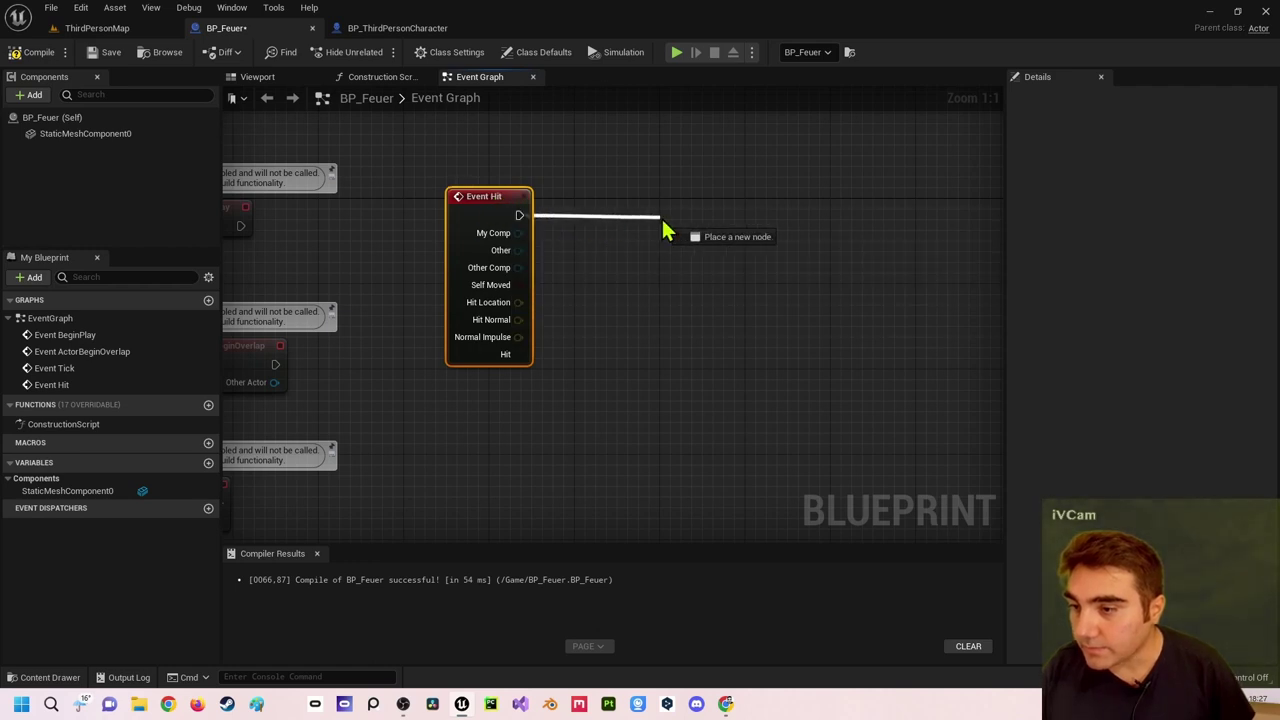
{"action": "type", "text": "print"}
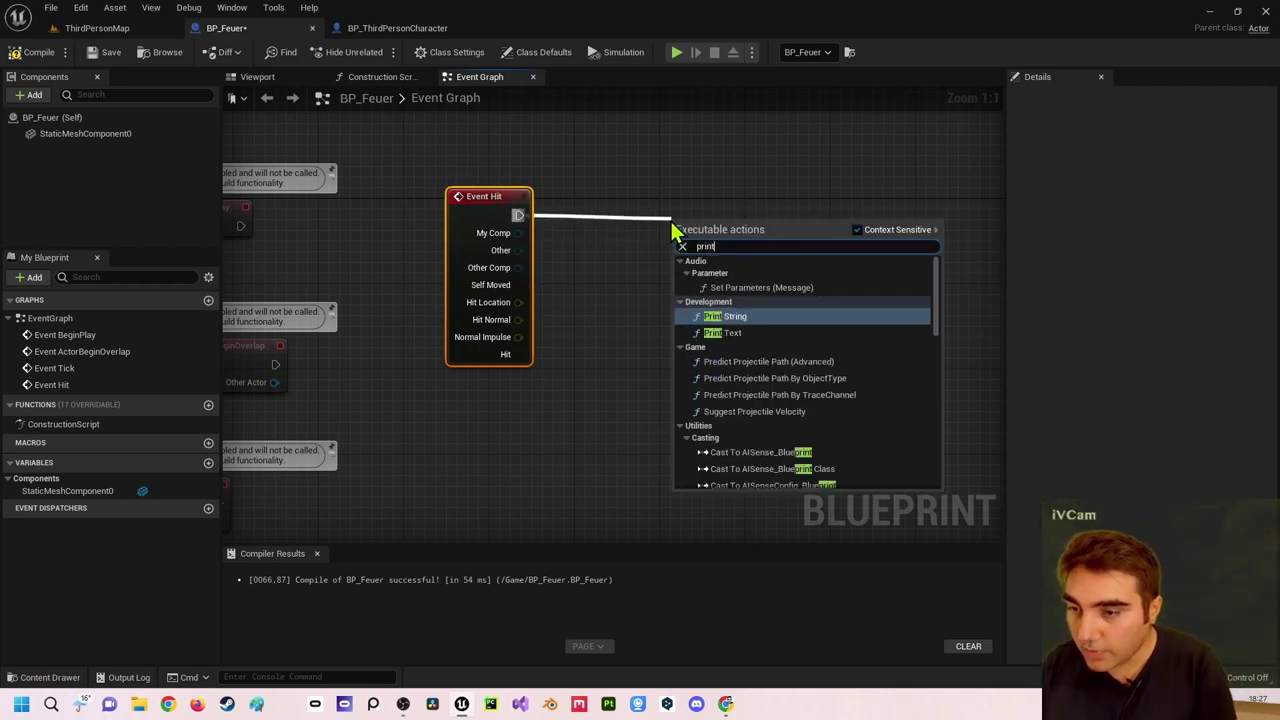
{"action": "key", "text": "Return"}
{"action": "left_click_drag", "start_coordinate": [731, 233], "coordinate": [741, 201]}
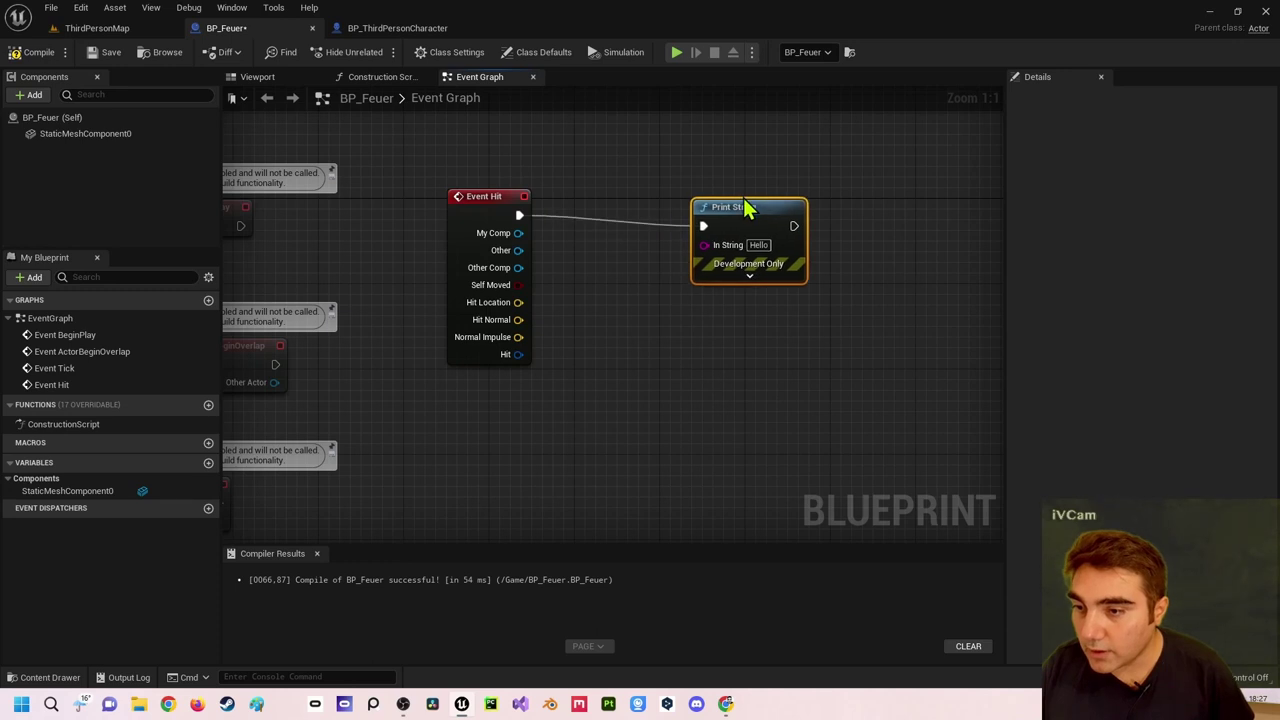
{"action": "left_click", "coordinate": [748, 234]}
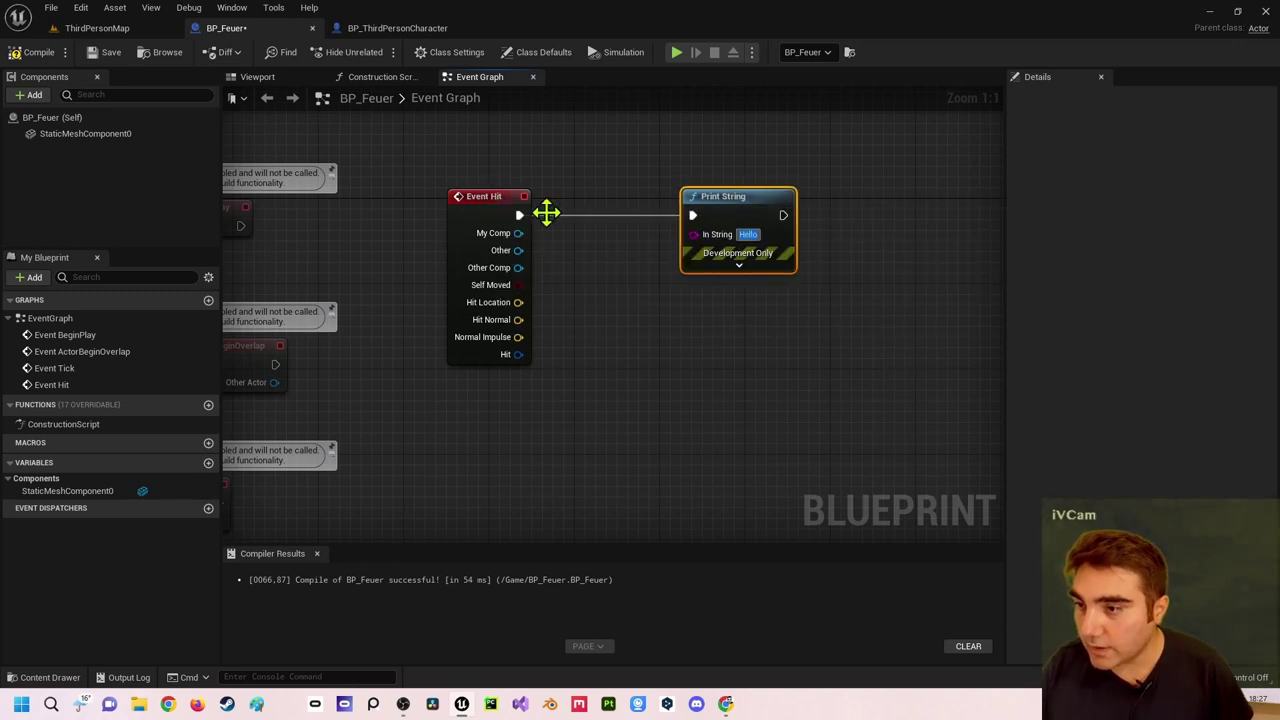
{"action": "left_click", "coordinate": [459, 157]}
- Compile BP_Feuer and play-test by running the character along the ramp into a wall
{"action": "left_click", "coordinate": [30, 52]}
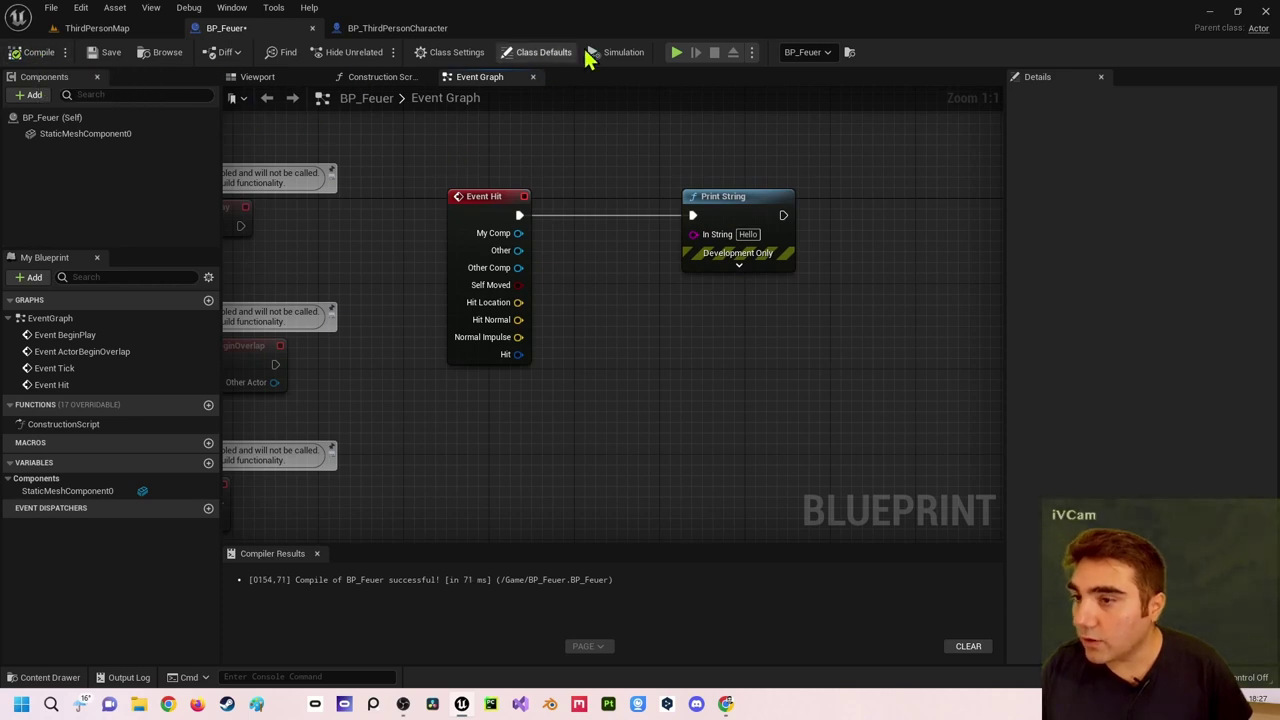
{"action": "left_click", "coordinate": [677, 52]}
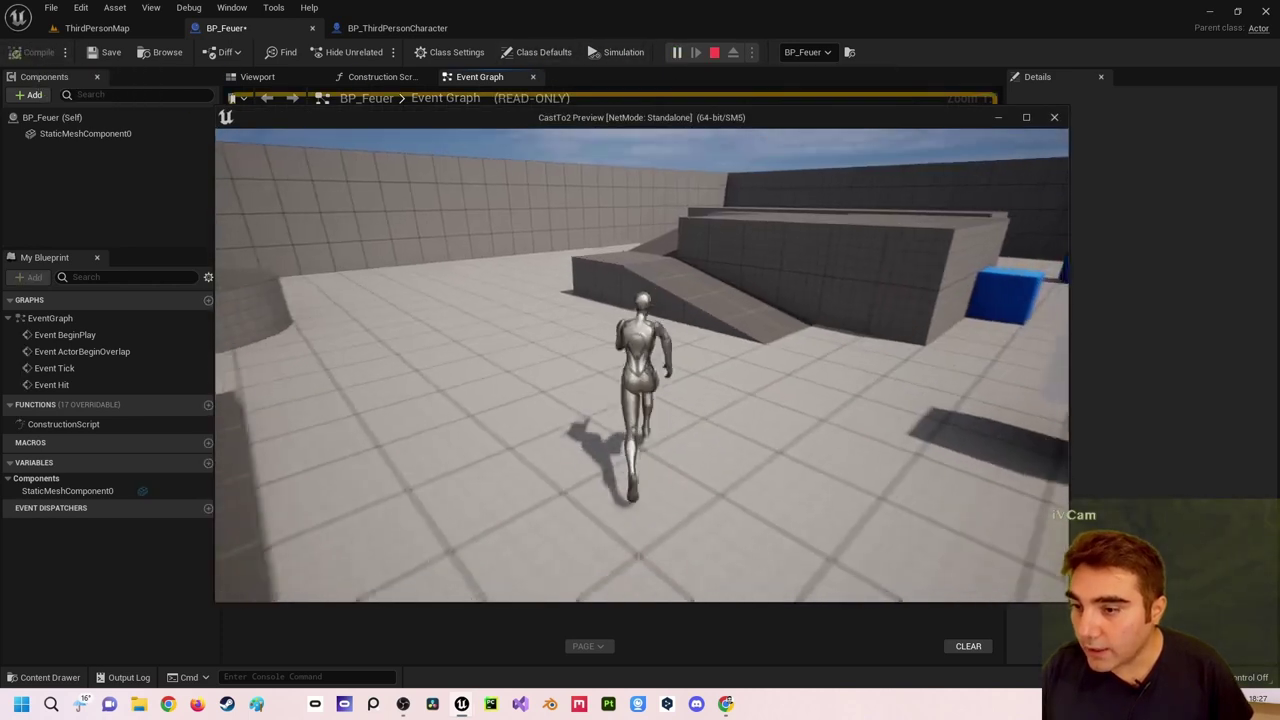
{"action": "key", "text": "w"}
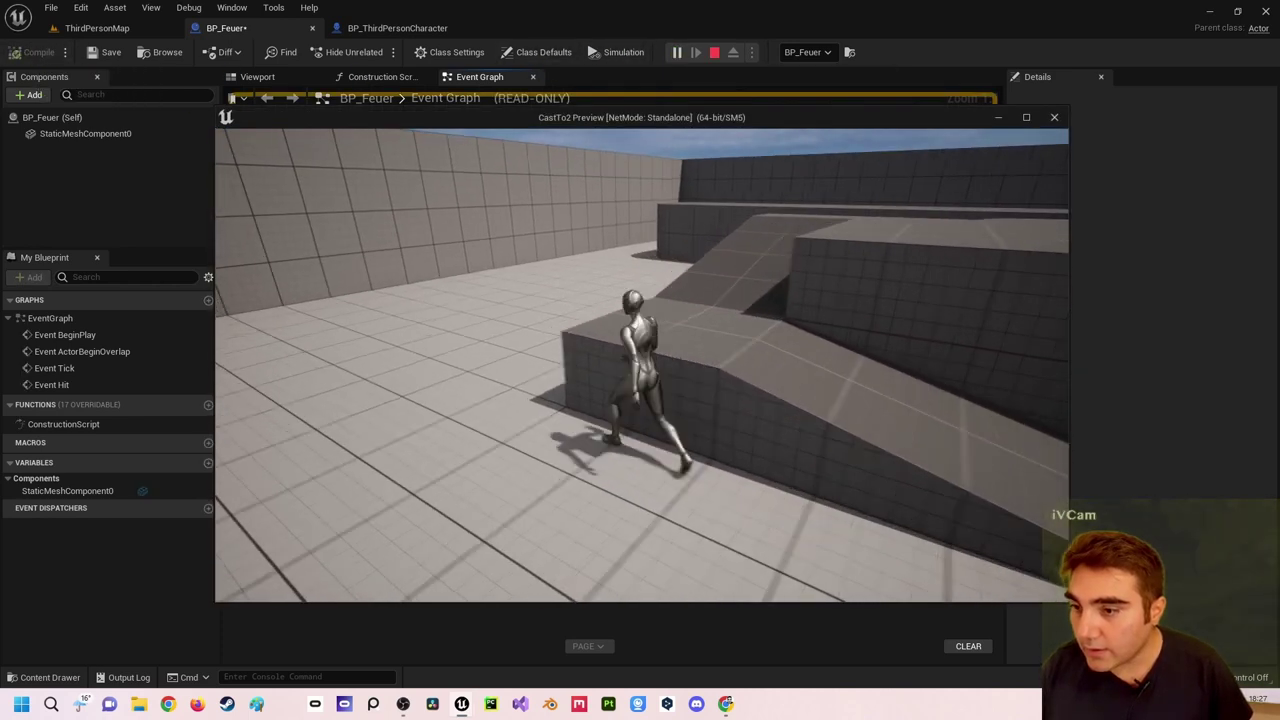
{"action": "key", "text": "w"}
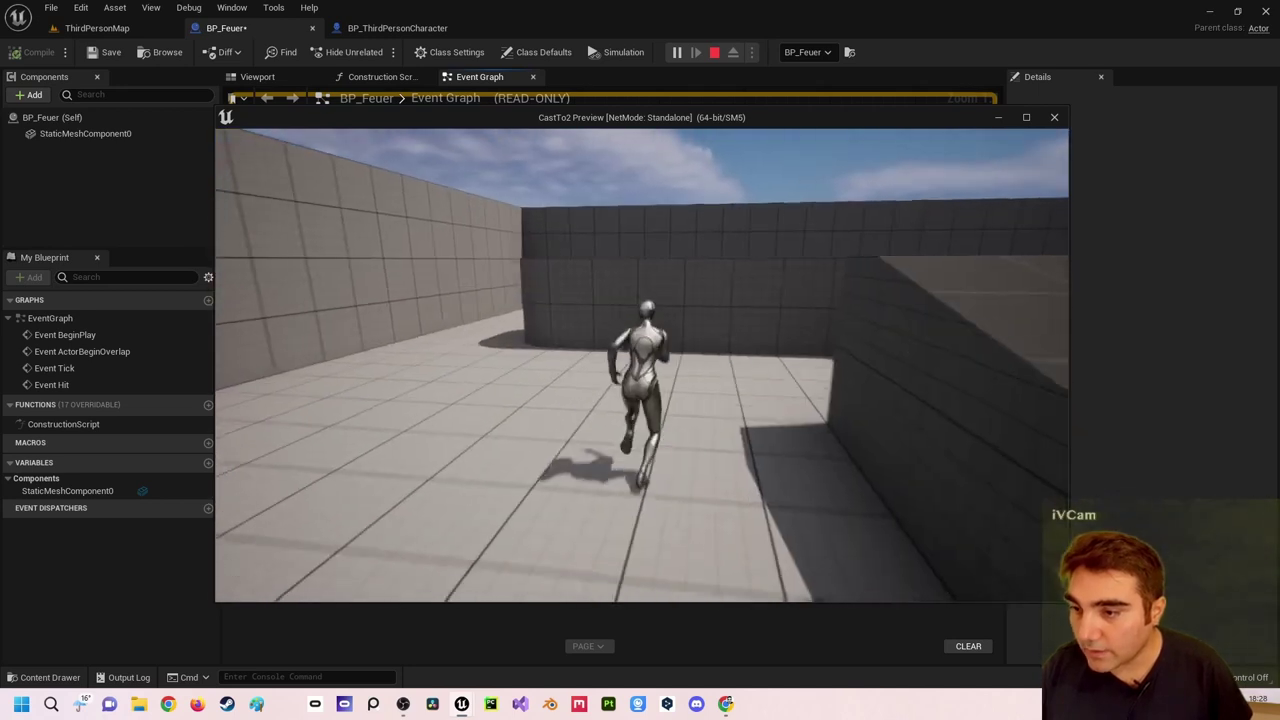
{"action": "key", "text": "w"}
{"action": "key", "text": "Escape"}
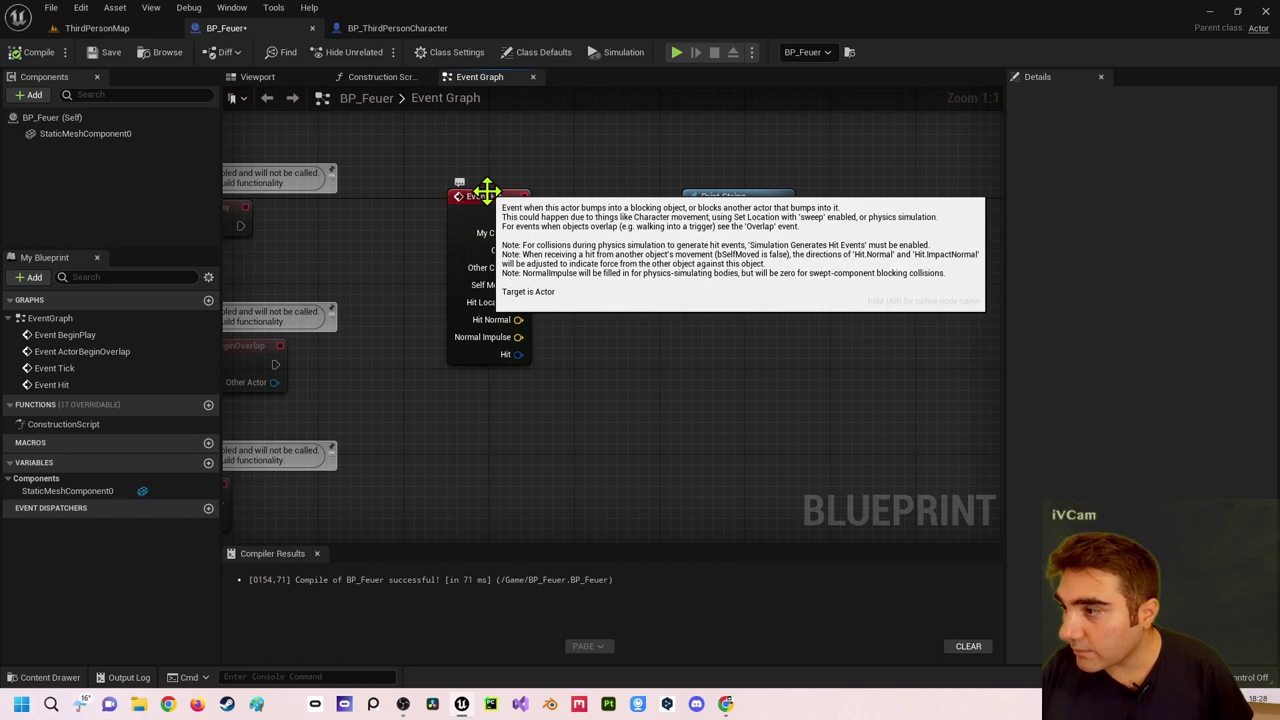
- Delete the Event Hit and Print String nodes from BP_Feuer's graph
{"action": "left_click", "coordinate": [74, 137]}
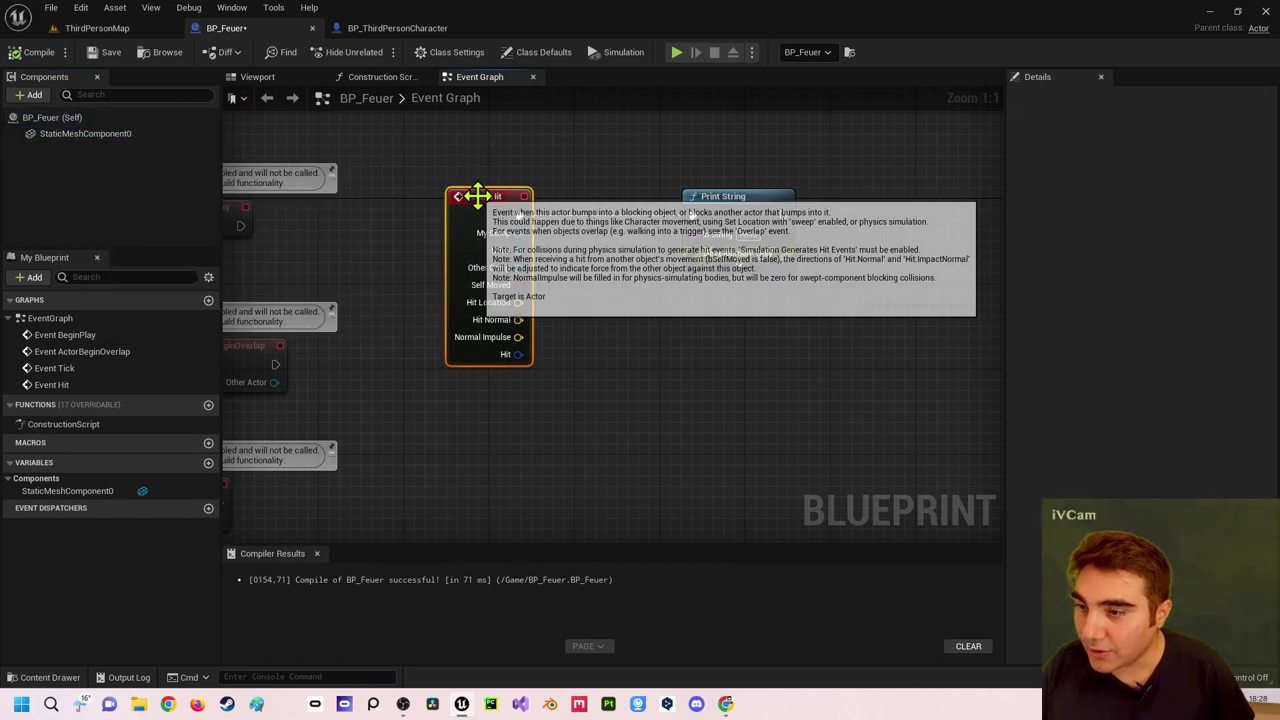
{"action": "left_click", "coordinate": [534, 183]}
{"action": "left_click", "coordinate": [727, 207]}
{"action": "left_click", "coordinate": [500, 197], "text": "ctrl"}
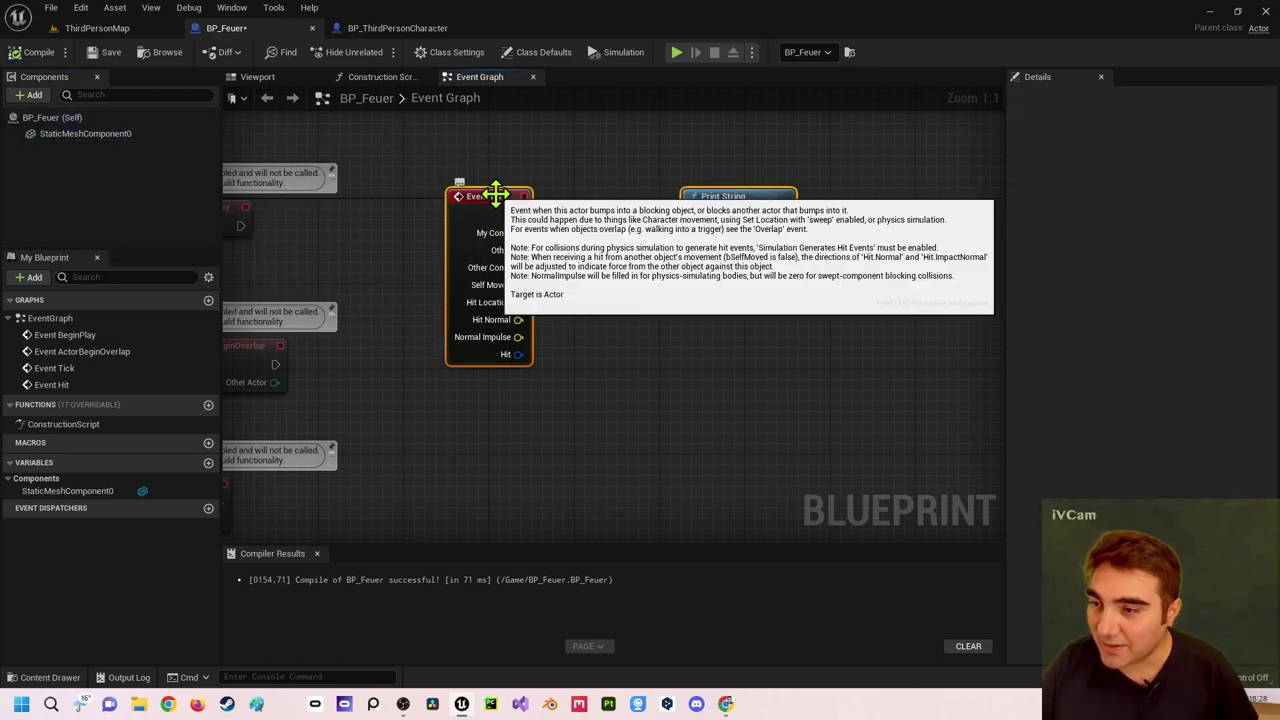
{"action": "key", "text": "Delete"}
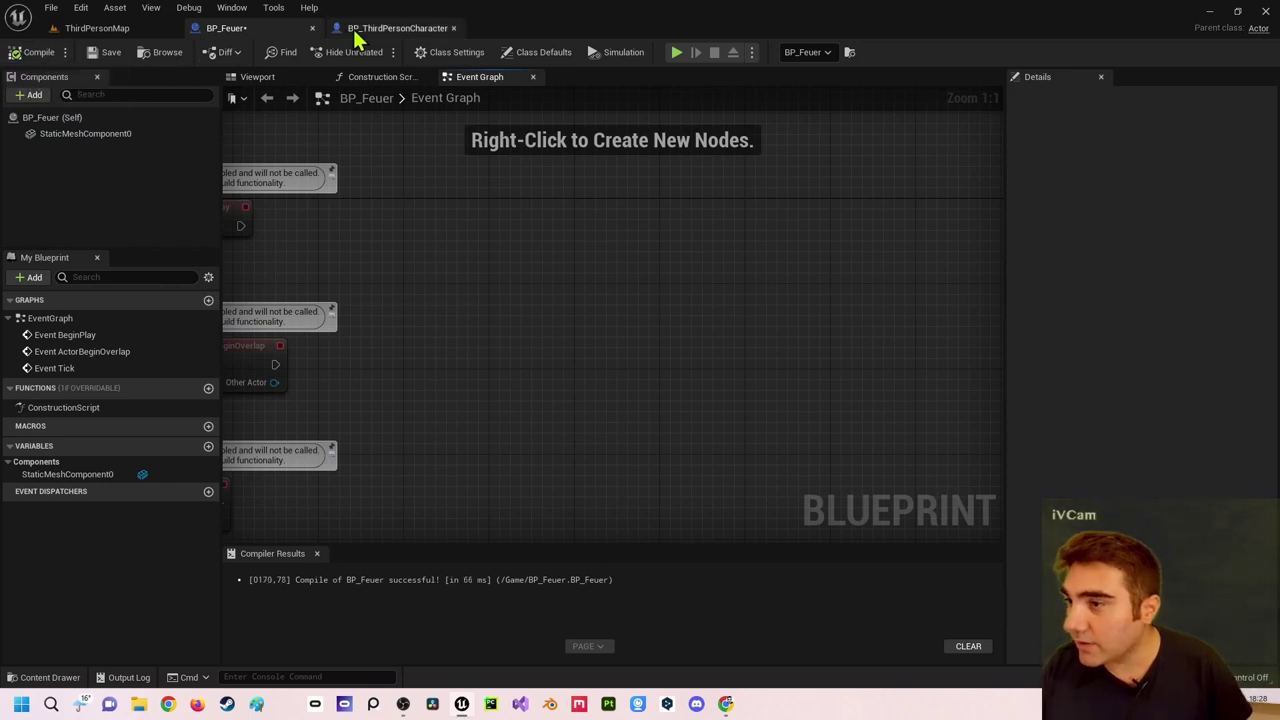
- Add an Event Hit node to BP_ThirdPersonCharacter's event graph
{"action": "left_click", "coordinate": [372, 30]}
{"action": "scroll", "coordinate": [691, 234], "scroll_direction": "up", "scroll_amount": 2}
{"action": "right_click_drag", "start_coordinate": [691, 234], "coordinate": [530, 165]}
{"action": "right_click", "coordinate": [523, 302]}
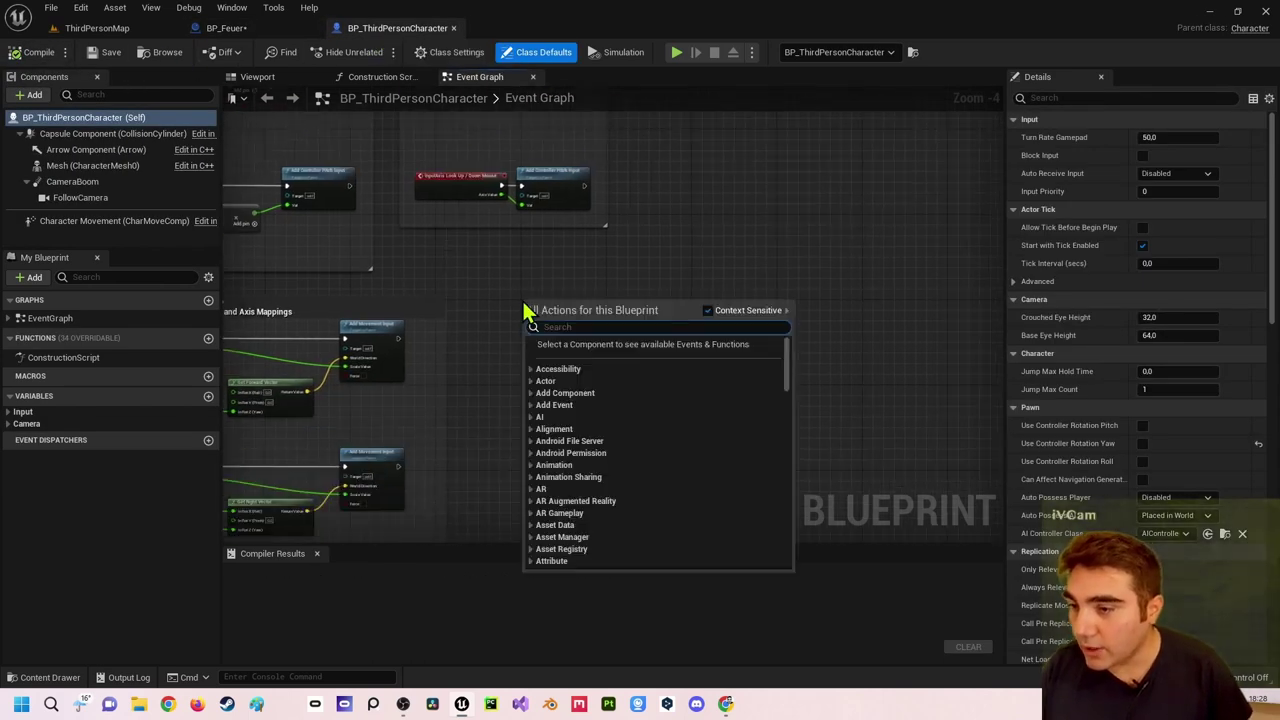
{"action": "type", "text": "event hit"}
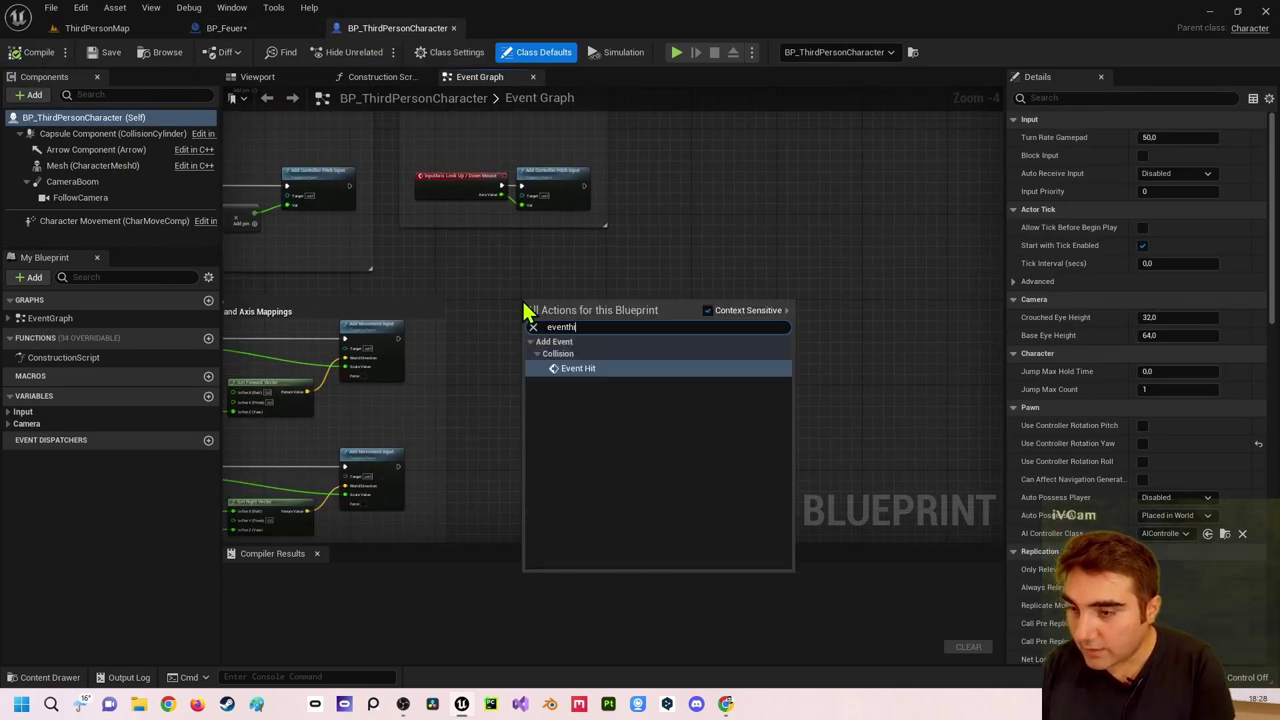
{"action": "key", "text": "Return"}
- Wire a Hello Print String to Event Hit, compile, and play-test the level
{"action": "scroll", "coordinate": [527, 312], "scroll_direction": "up", "scroll_amount": 3}
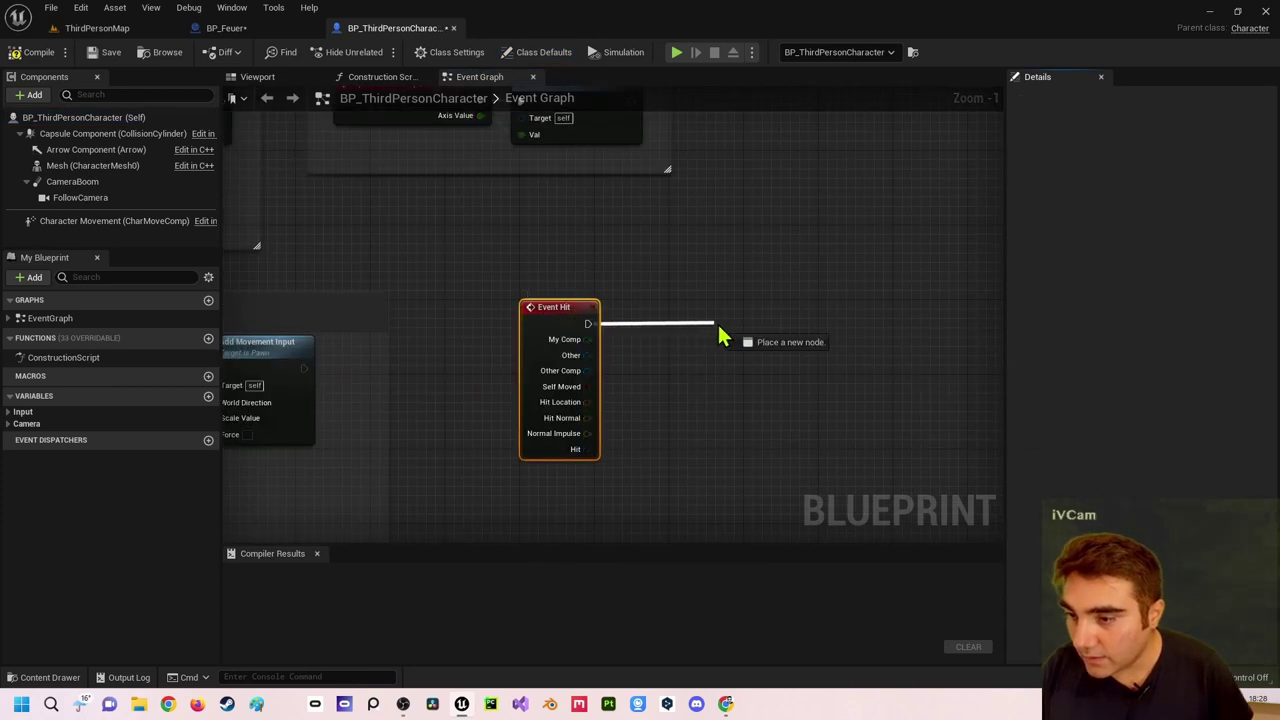
{"action": "left_click_drag", "start_coordinate": [588, 323], "coordinate": [733, 330]}
{"action": "type", "text": "print"}
{"action": "key", "text": "Return"}
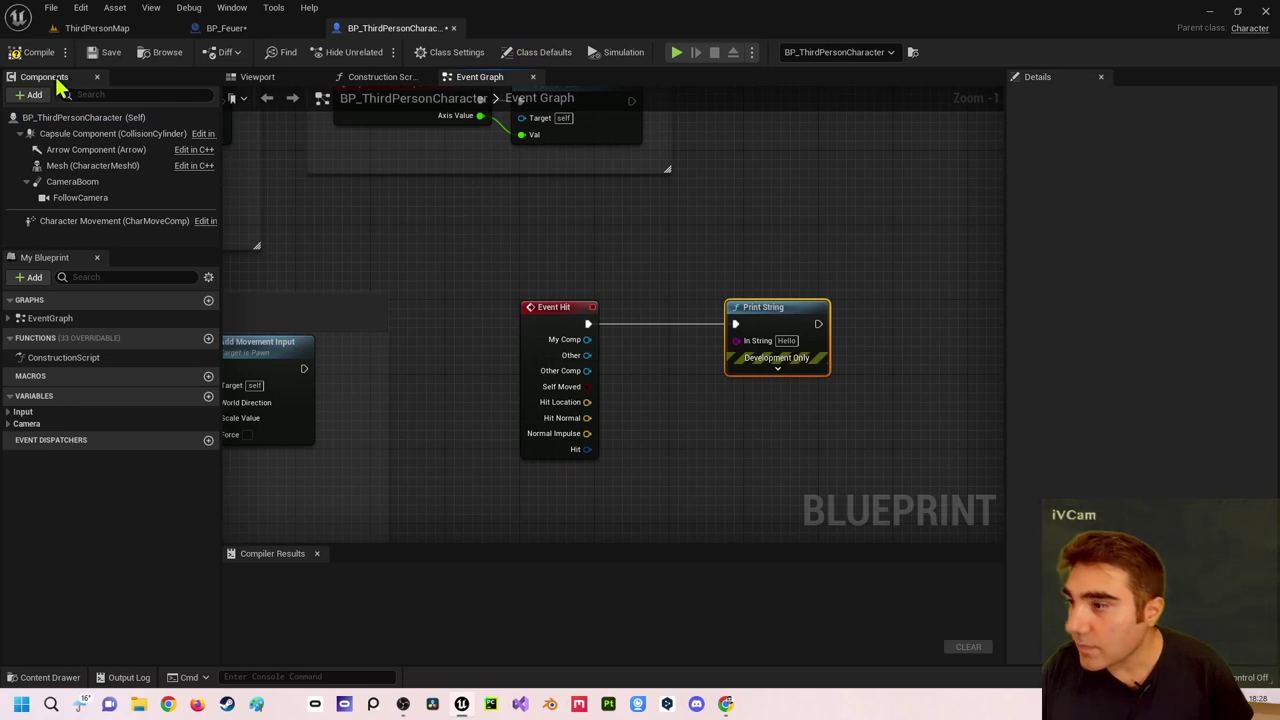
{"action": "left_click", "coordinate": [35, 52]}
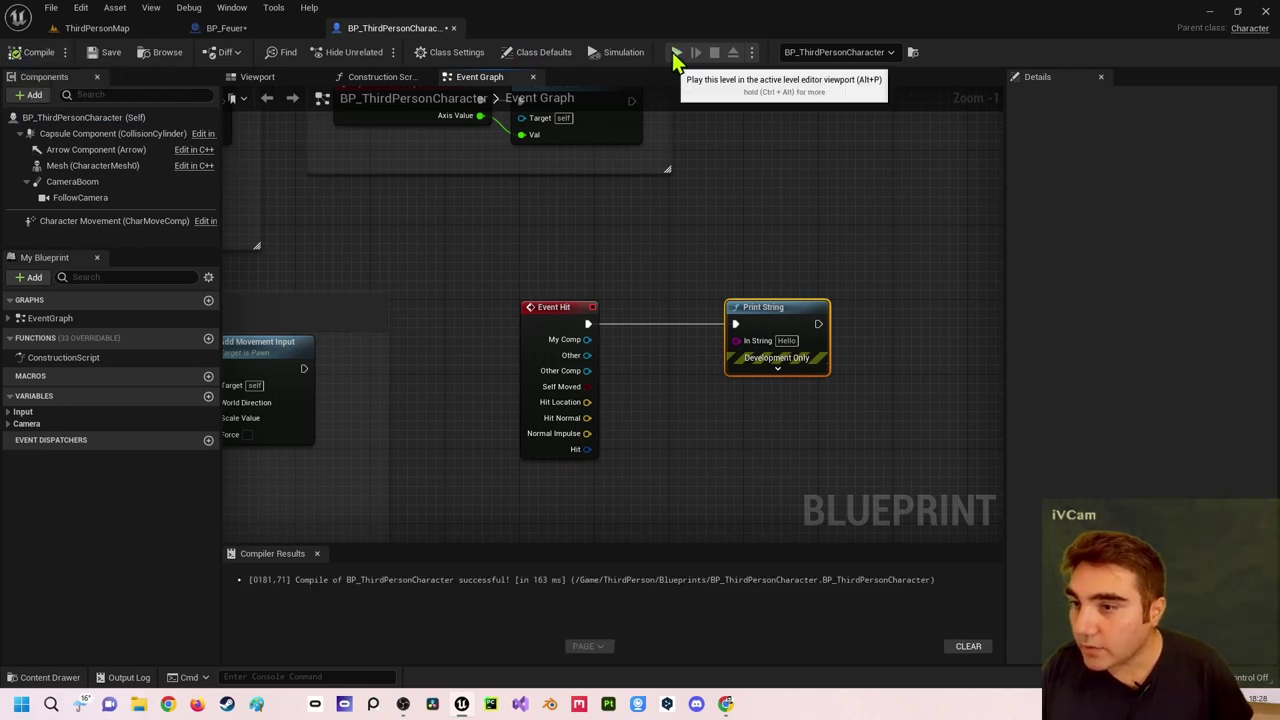
{"action": "left_click", "coordinate": [676, 52]}
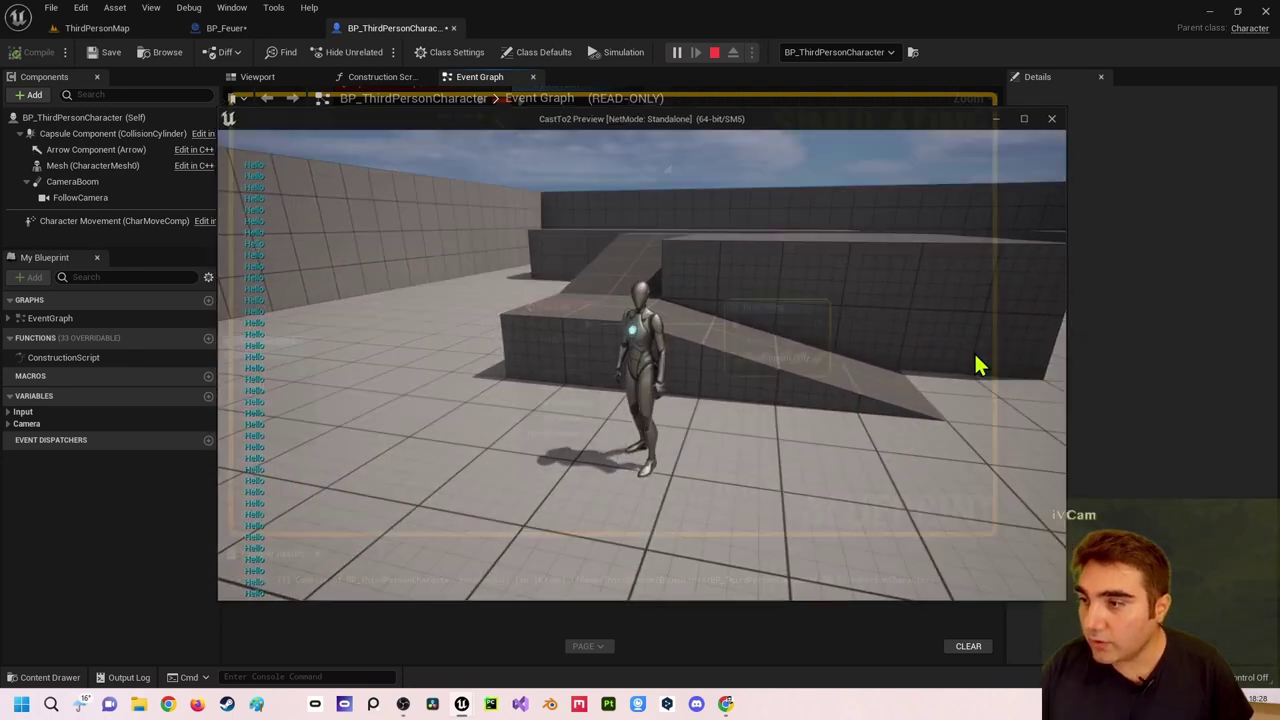
{"action": "key", "text": "Escape"}
- Select the capsule component in the character blueprint's Viewport, then switch to BP_Feuer
{"action": "left_click", "coordinate": [270, 80]}
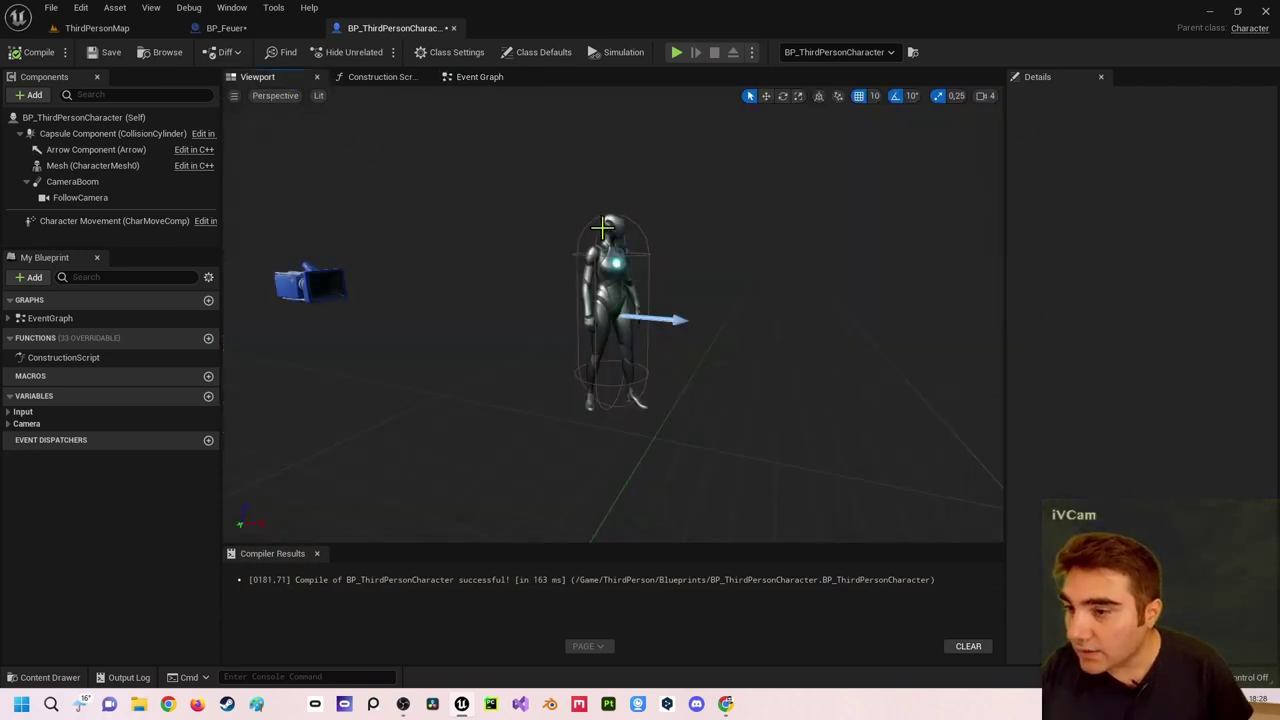
{"action": "left_click", "coordinate": [582, 231]}
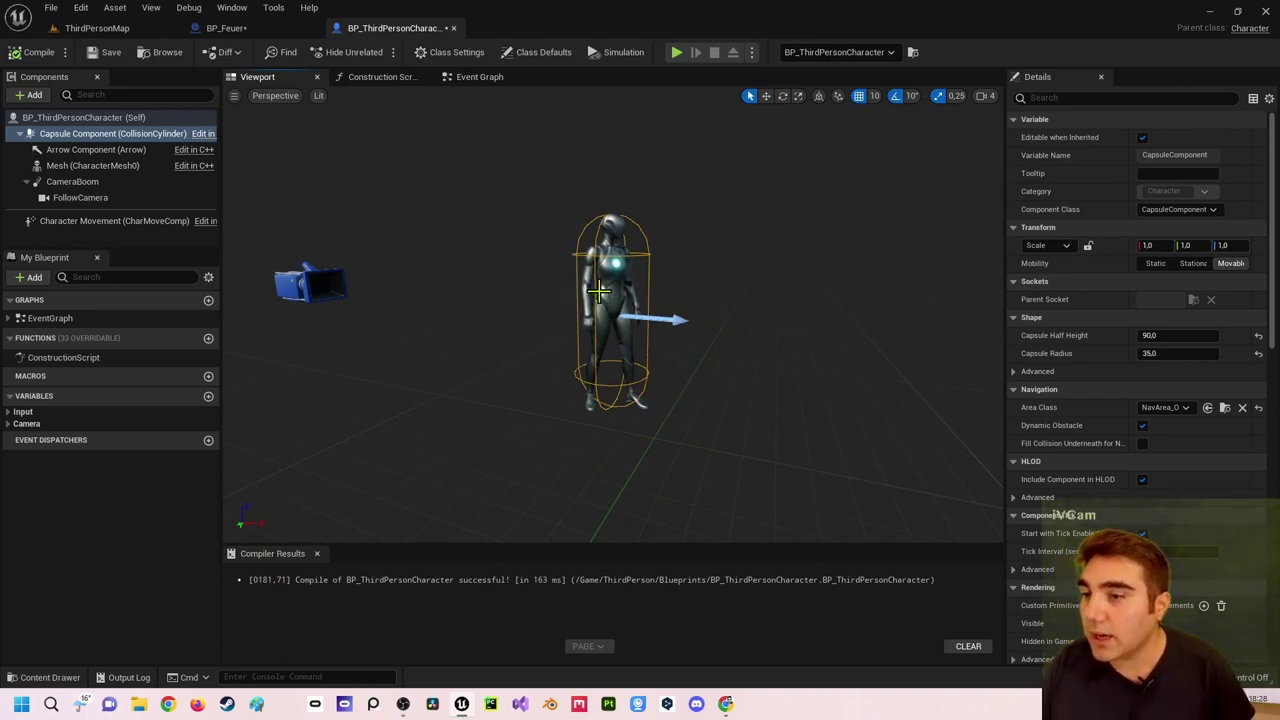
{"action": "left_click", "coordinate": [220, 28]}
- Add a box simplified collision to the wall cube's SM_Cube mesh
{"action": "left_click", "coordinate": [110, 28]}
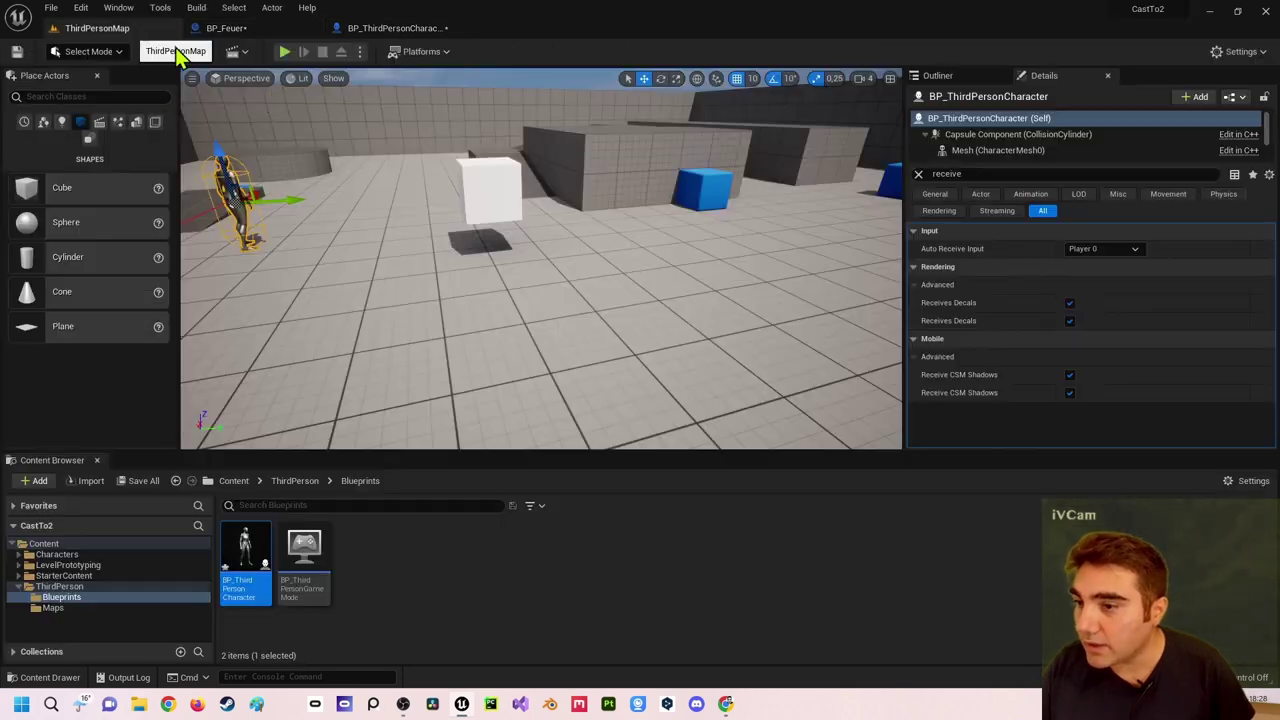
{"action": "left_click", "coordinate": [600, 172]}
{"action": "key", "text": "ctrl+b"}
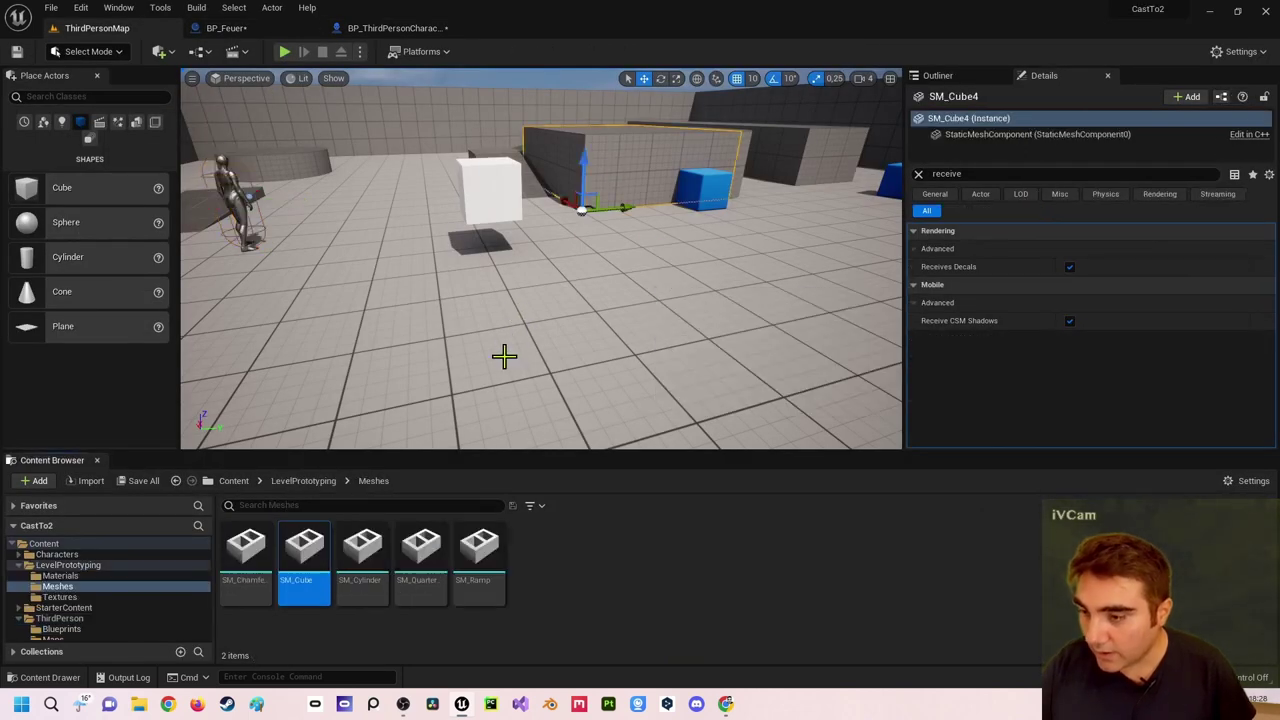
{"action": "double_click", "coordinate": [310, 562]}
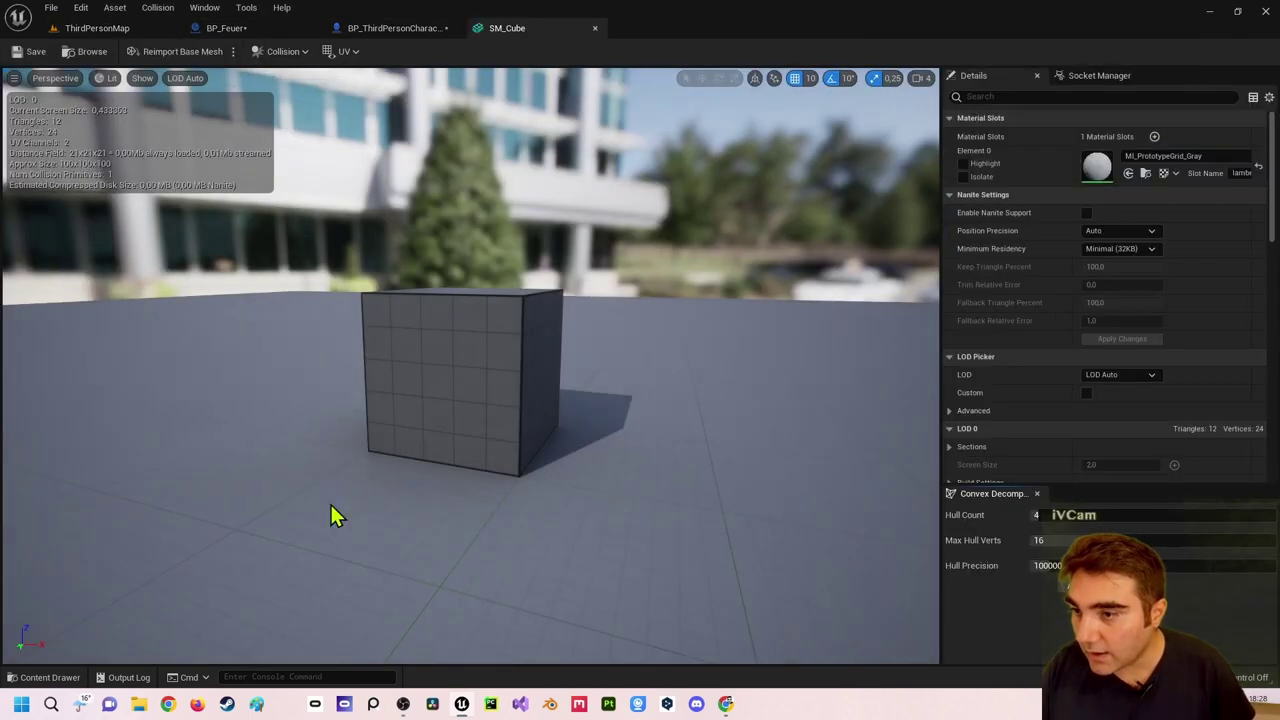
{"action": "left_click", "coordinate": [280, 51]}
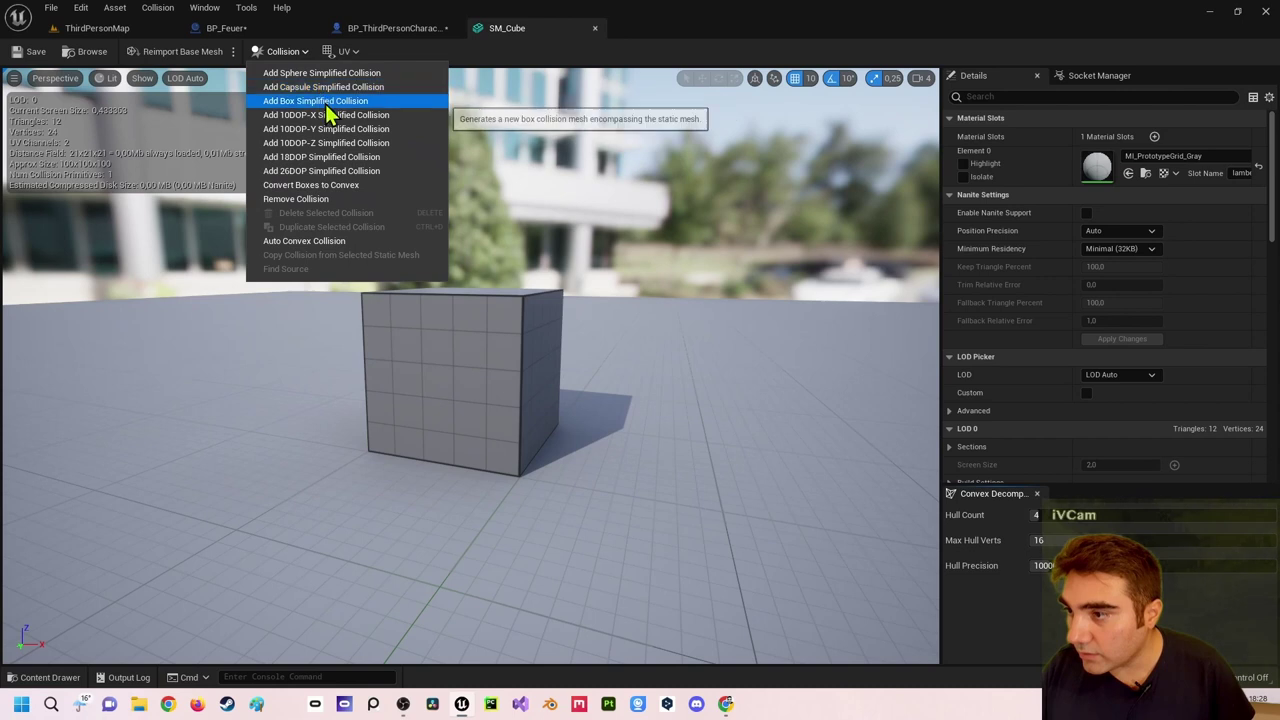
{"action": "left_click", "coordinate": [323, 100]}
{"action": "mouse_move", "coordinate": [480, 329]}
{"action": "left_mouse_down"}
{"action": "mouse_move", "coordinate": [480, 290]}
{"action": "mouse_move", "coordinate": [521, 293]}
{"action": "left_mouse_up"}
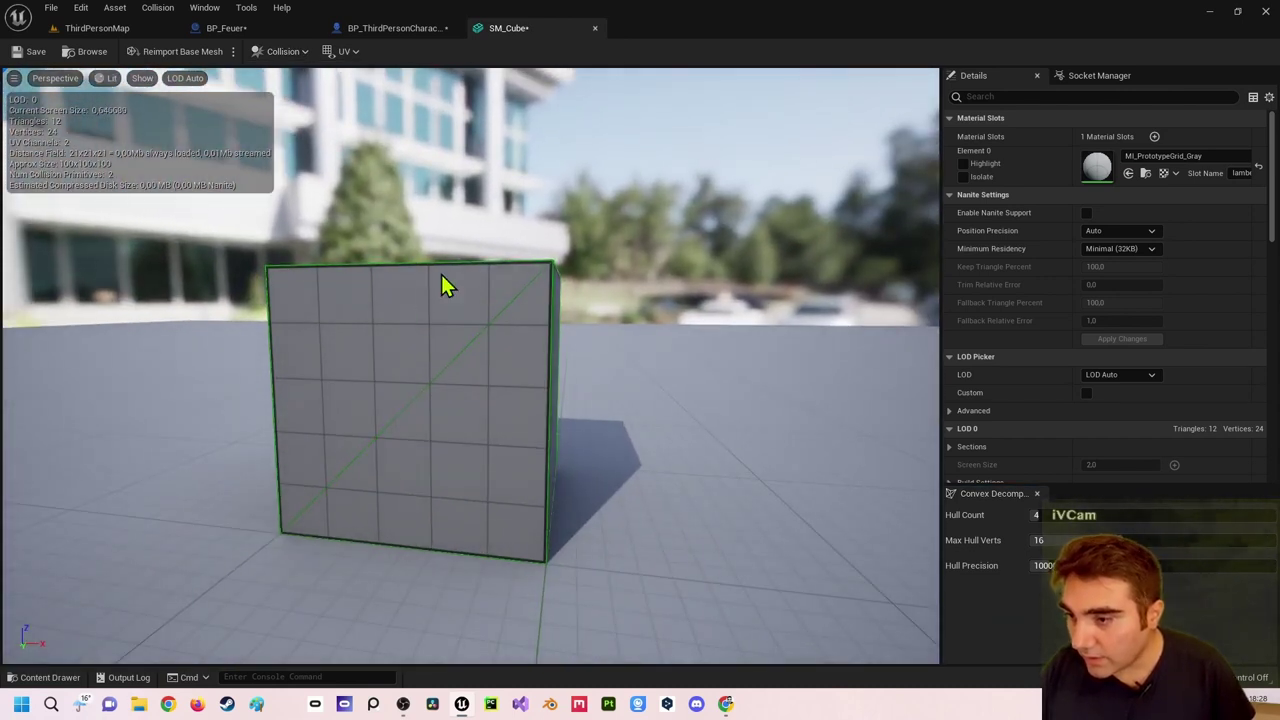
{"action": "left_click", "coordinate": [388, 30]}
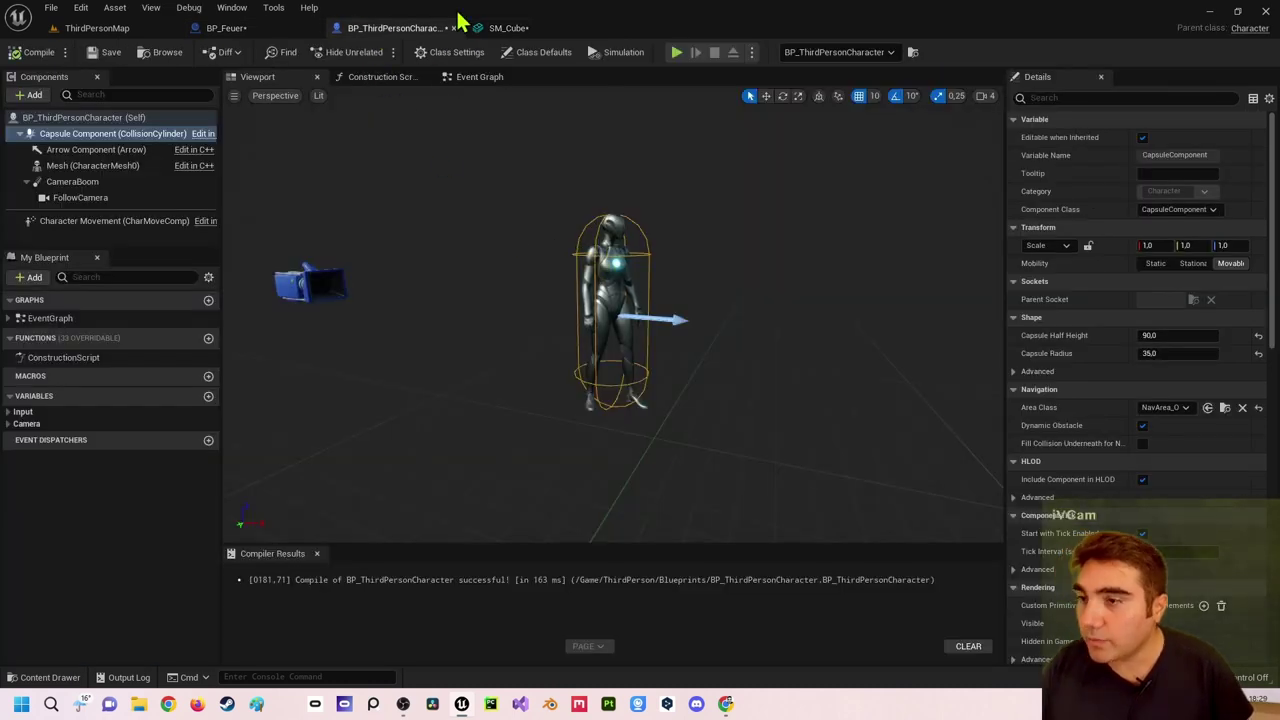
- Glance at BP_Feuer, then delete the old Print String from BP_ThirdPersonCharacter's Event Graph
{"action": "left_click", "coordinate": [268, 30]}
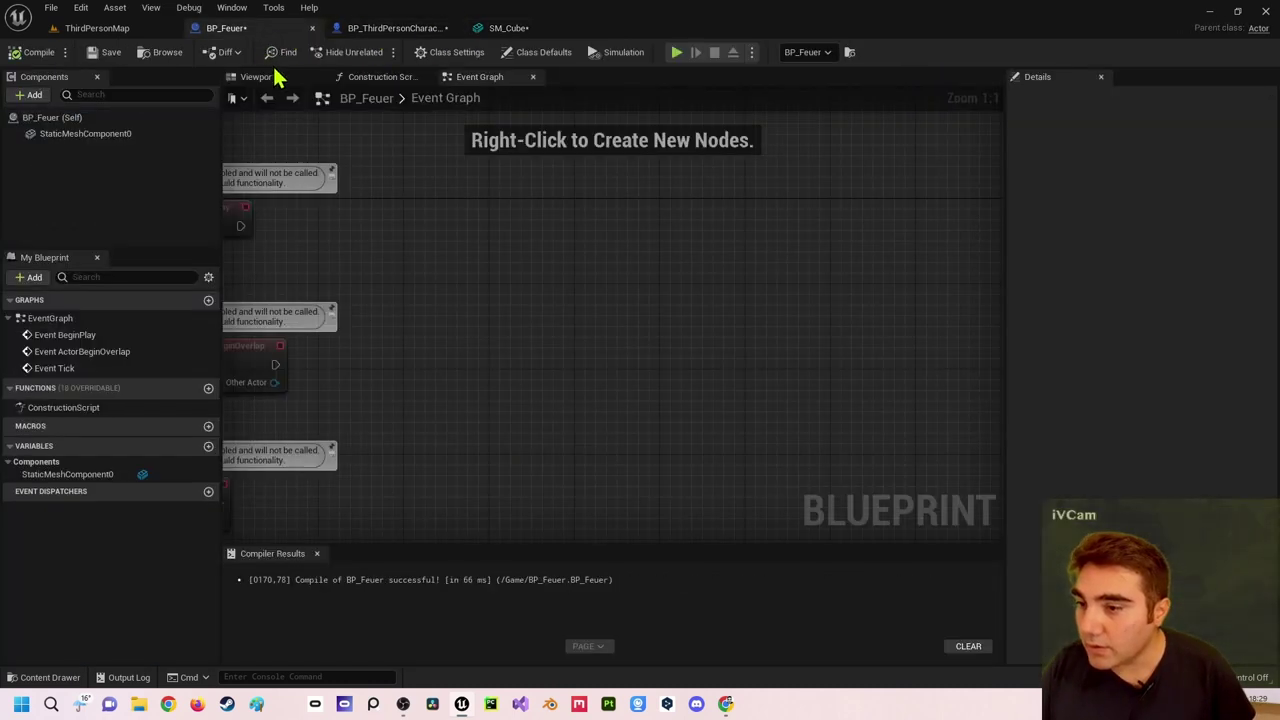
{"action": "left_click", "coordinate": [420, 29]}
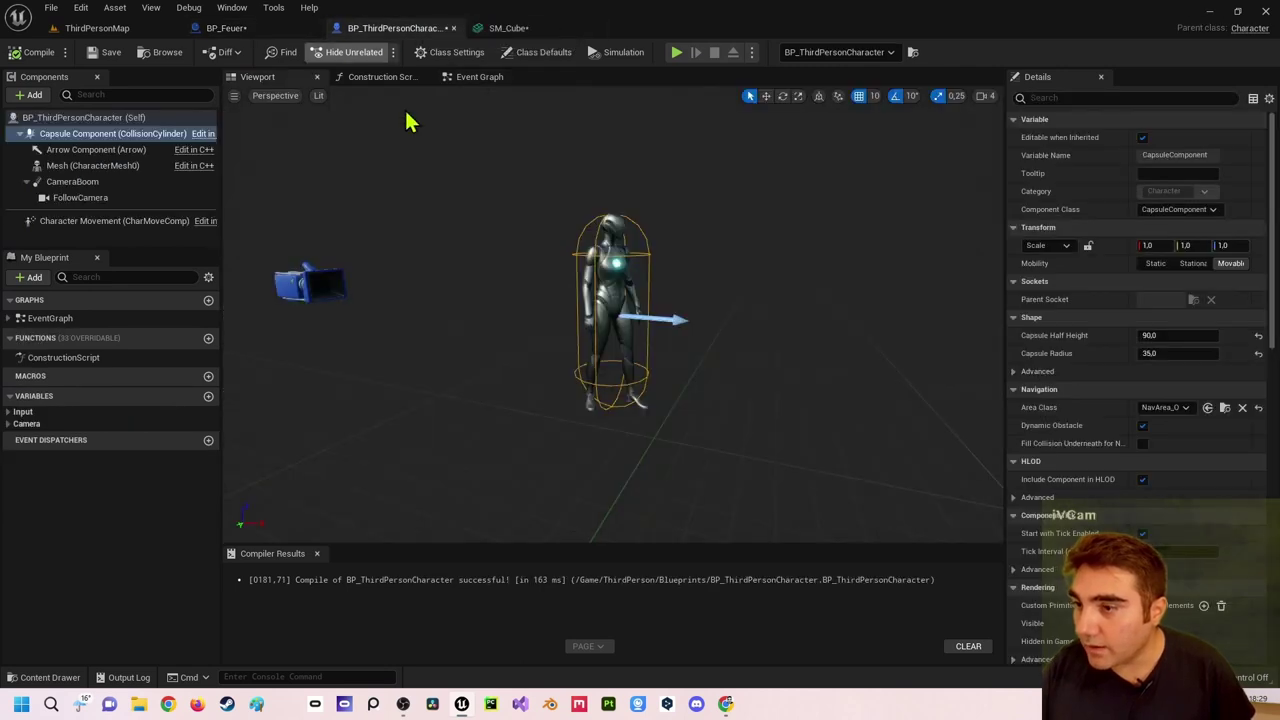
{"action": "left_click", "coordinate": [479, 77]}
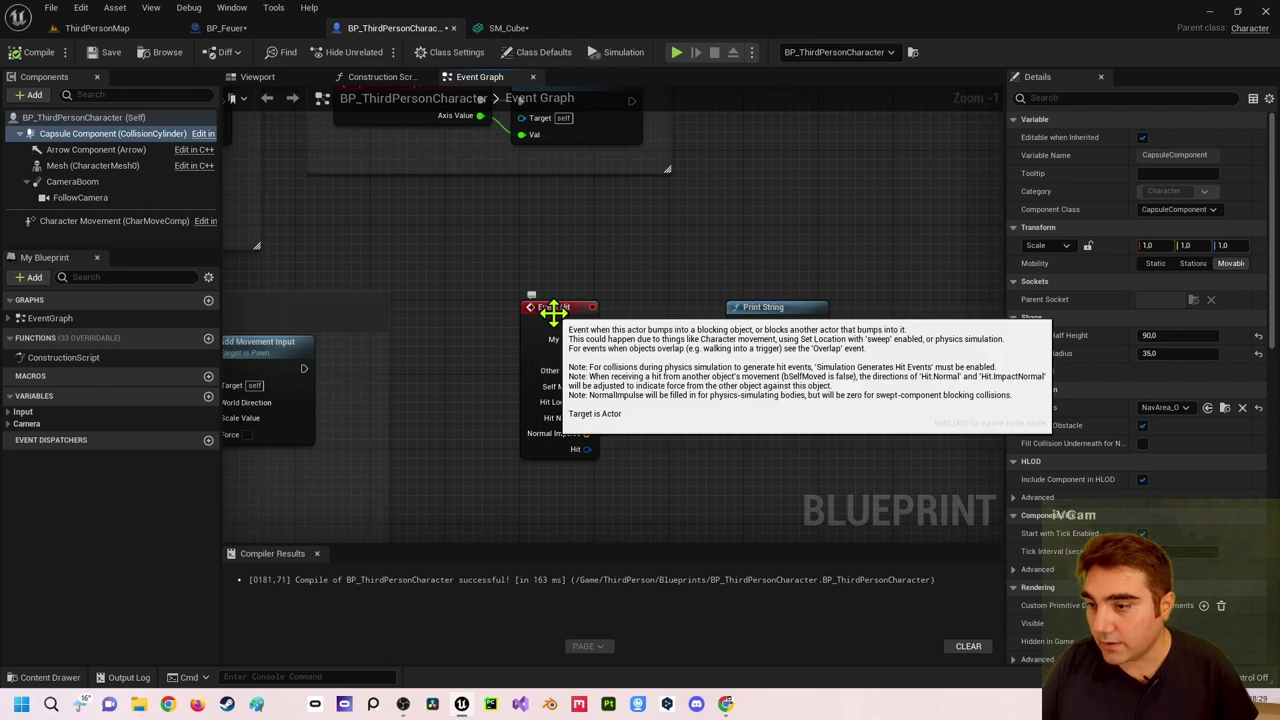
{"action": "left_click_drag", "start_coordinate": [755, 312], "coordinate": [835, 315]}
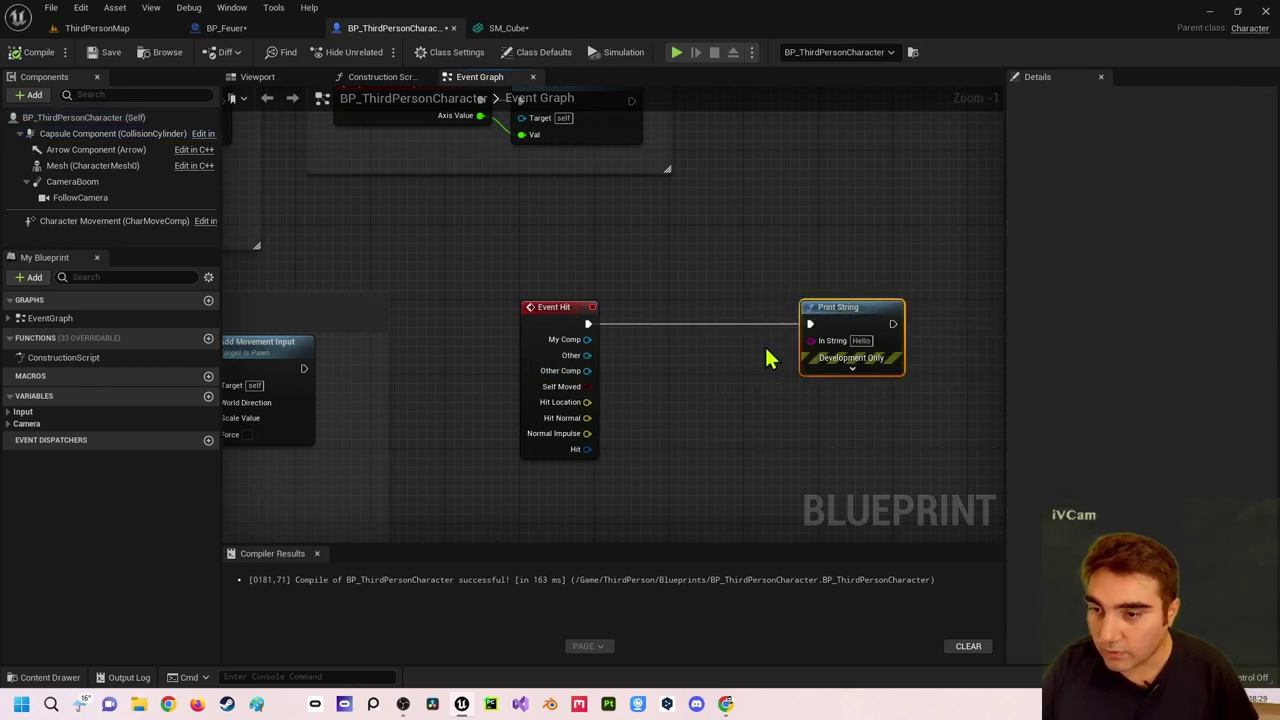
{"action": "right_click_drag", "start_coordinate": [766, 357], "coordinate": [606, 377]}
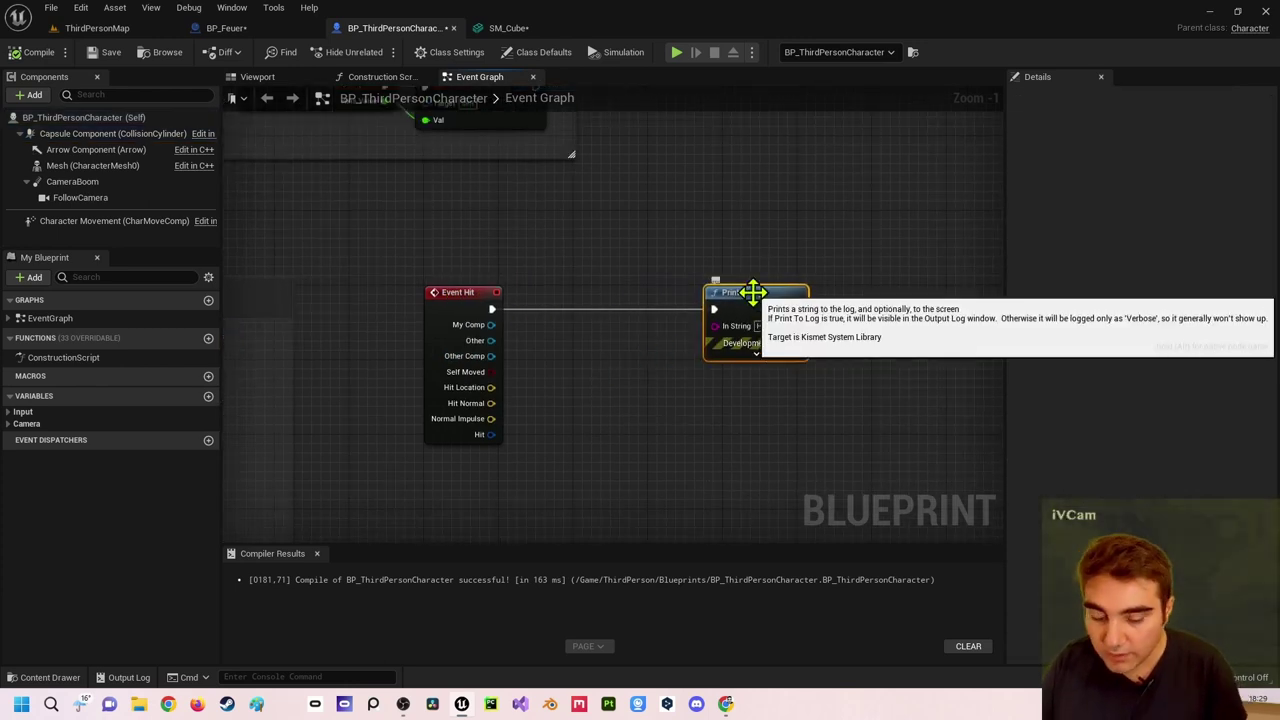
{"action": "key", "text": "Delete"}
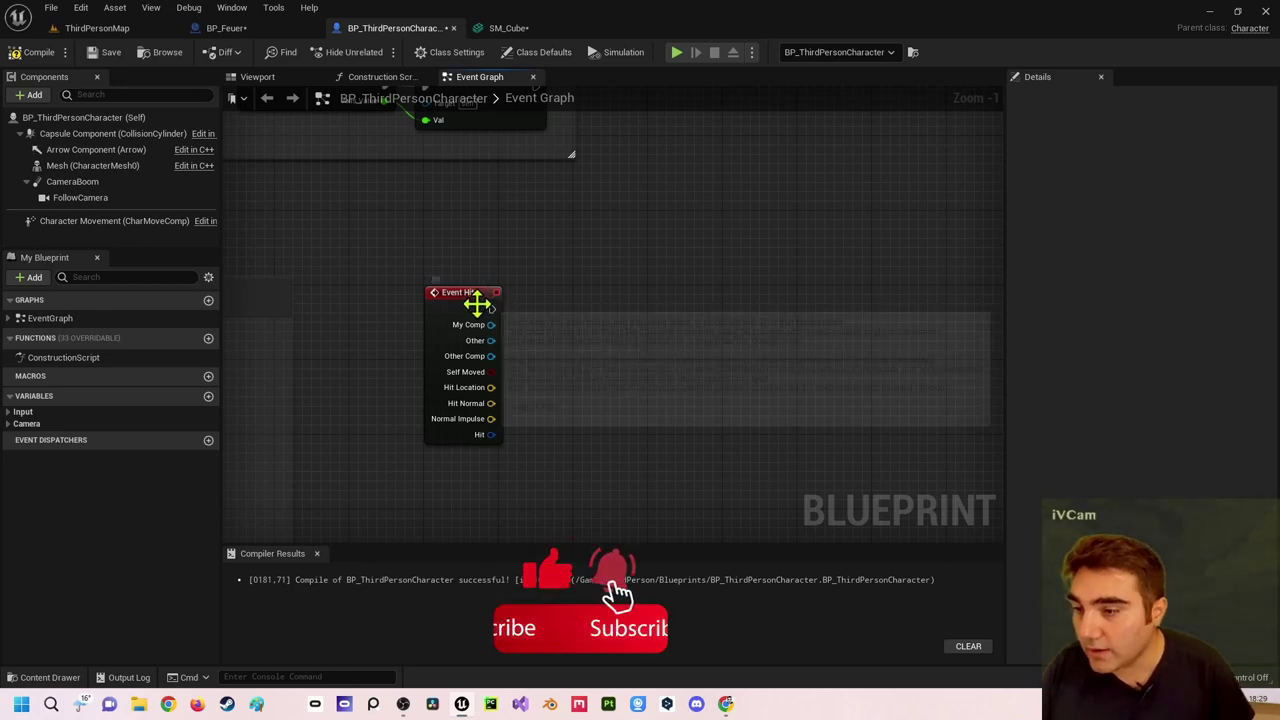
- Add a Cast To BP_Feuer node to the graph by searching 'castto BP'
{"action": "left_click_drag", "start_coordinate": [491, 308], "coordinate": [640, 312]}
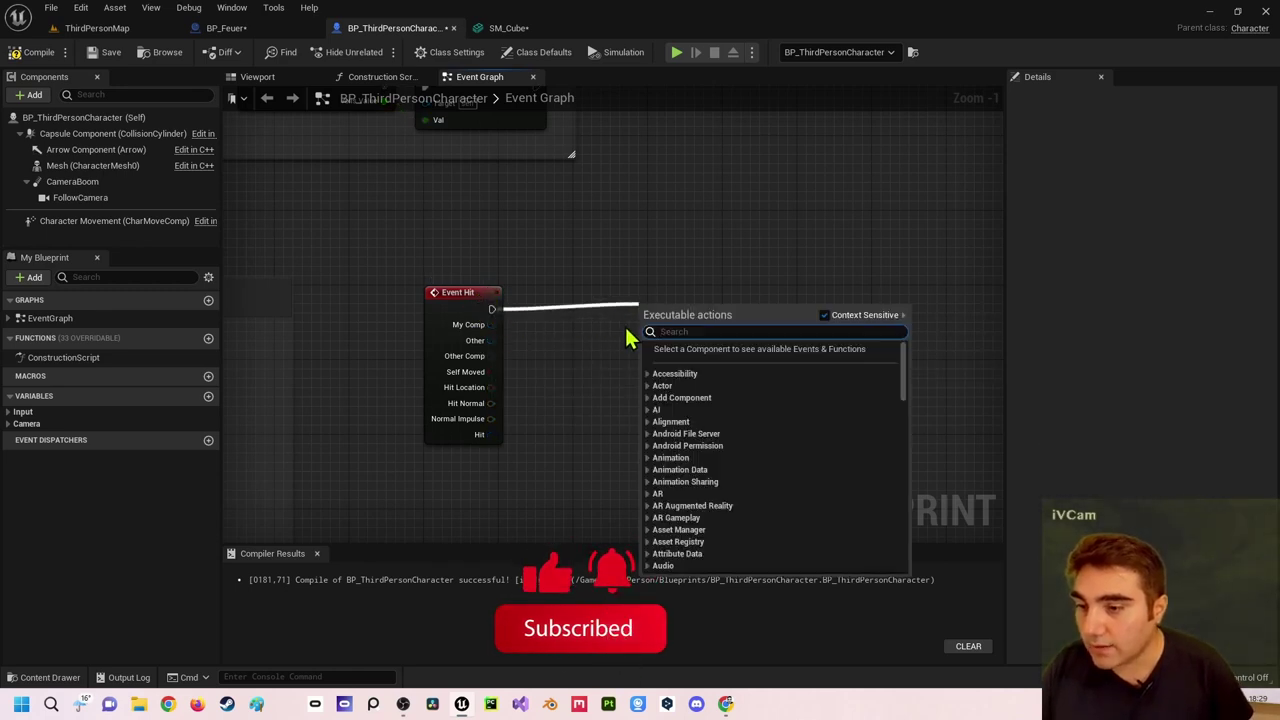
{"action": "left_click", "coordinate": [636, 322]}
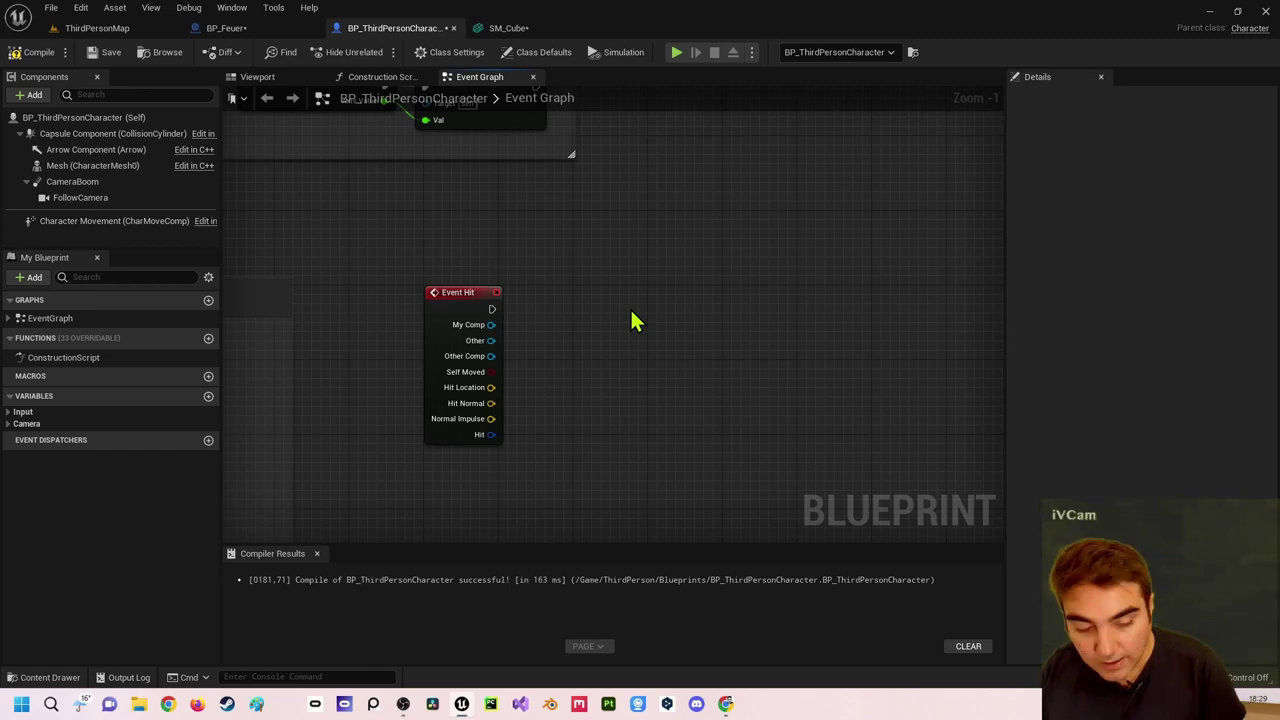
{"action": "right_click", "coordinate": [632, 320]}
{"action": "type", "text": "castto"}
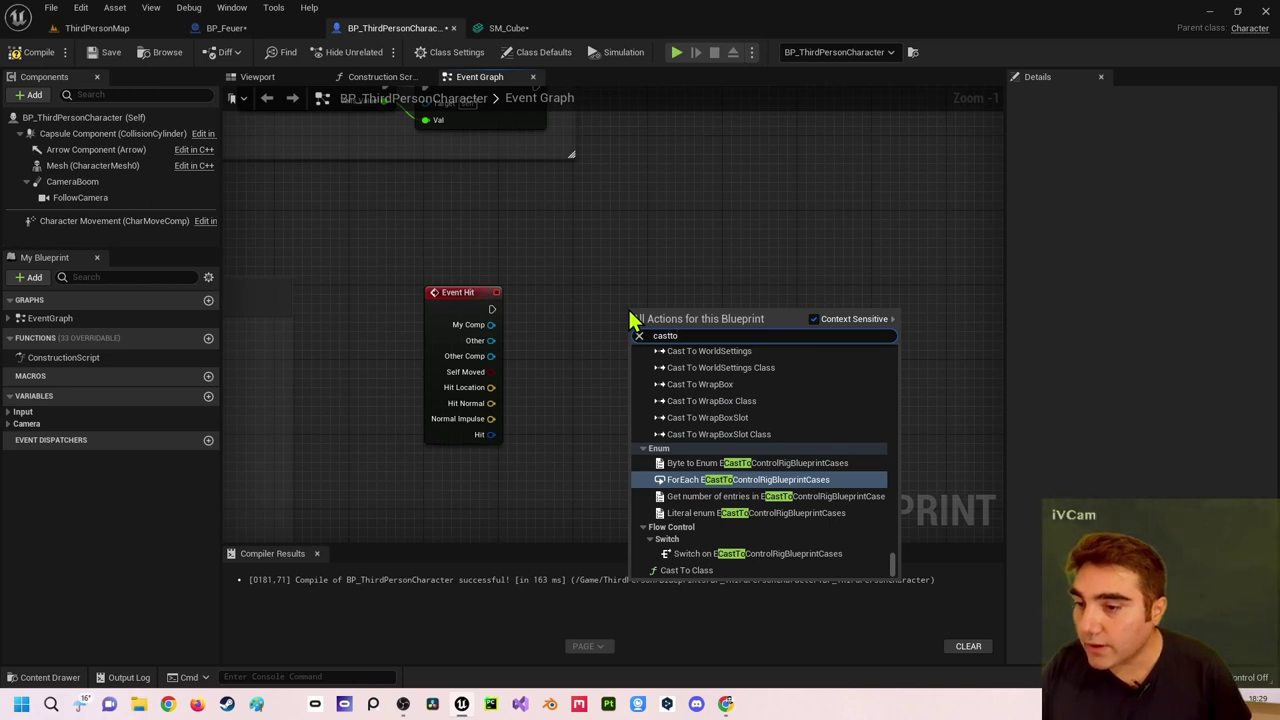
{"action": "type", "text": "B"}
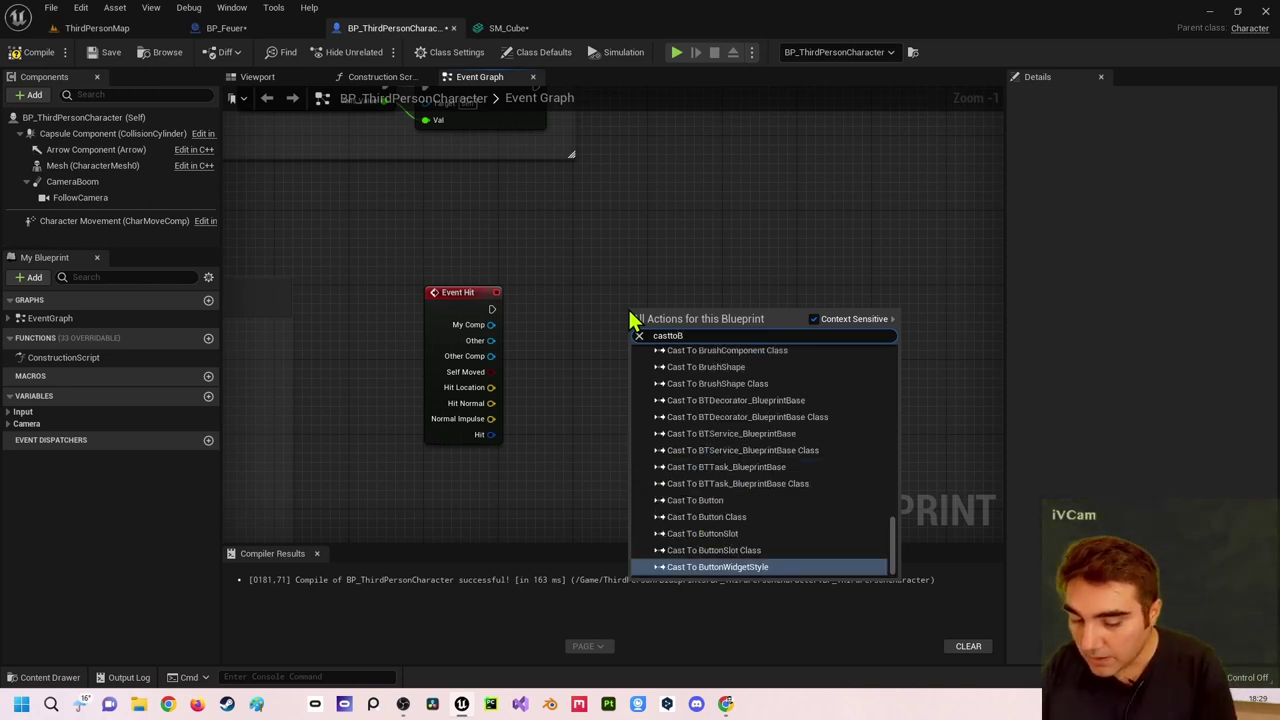
{"action": "type", "text": "P"}
{"action": "key", "text": "Up"}
{"action": "key", "text": "Up"}
{"action": "key", "text": "Up"}
{"action": "key", "text": "Up"}
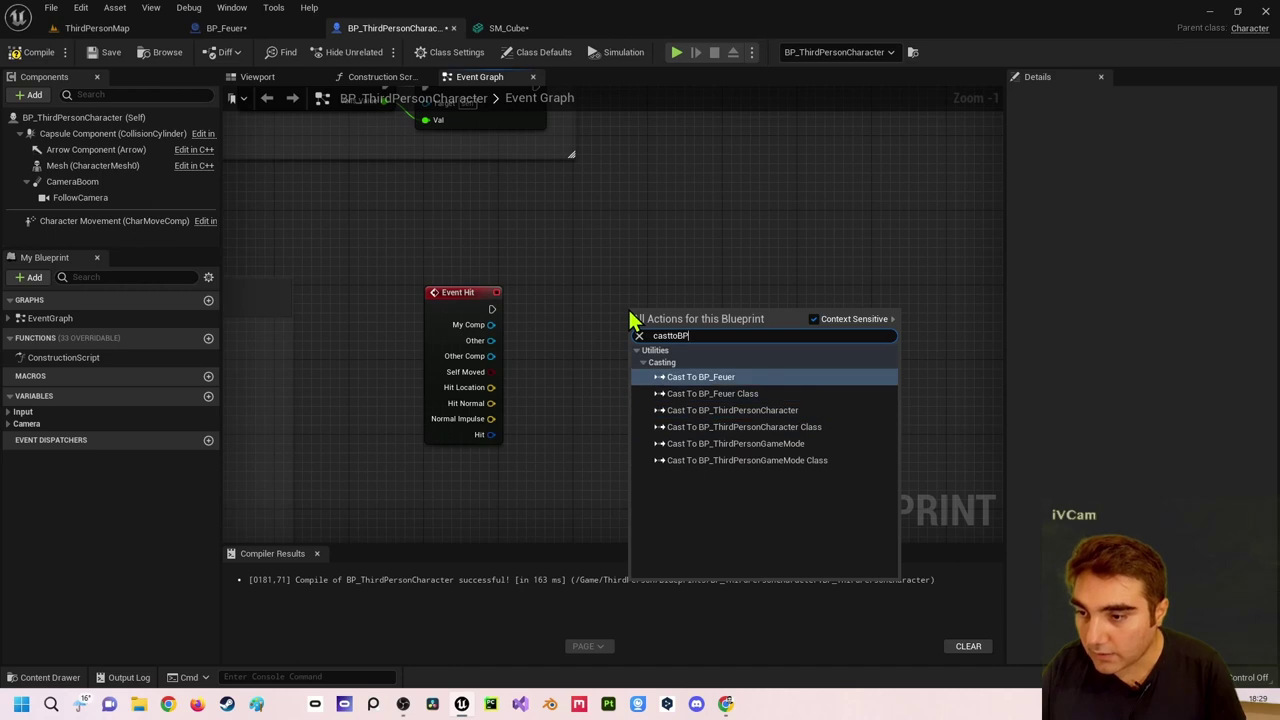
{"action": "key", "text": "Return"}
{"action": "left_click_drag", "start_coordinate": [631, 318], "coordinate": [594, 300]}
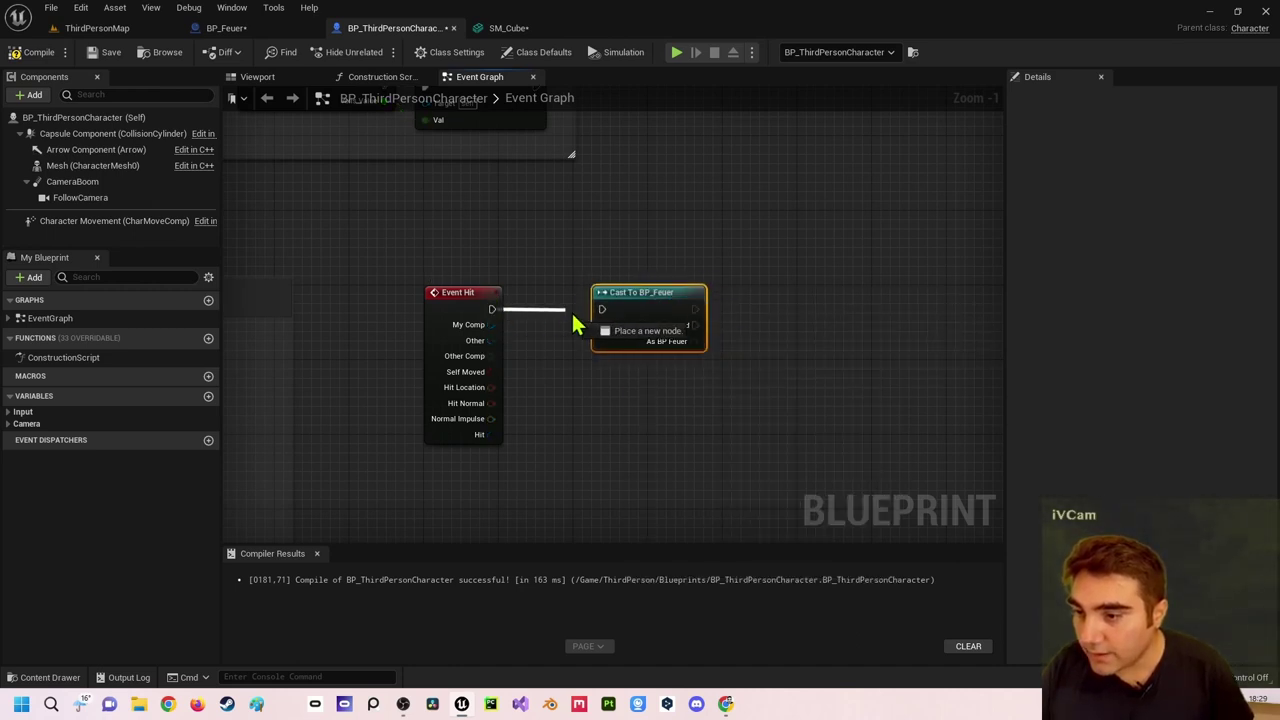
- Wire Event Hit's execution into the cast and its Other pin into Object
{"action": "left_click_drag", "start_coordinate": [491, 308], "coordinate": [638, 300]}
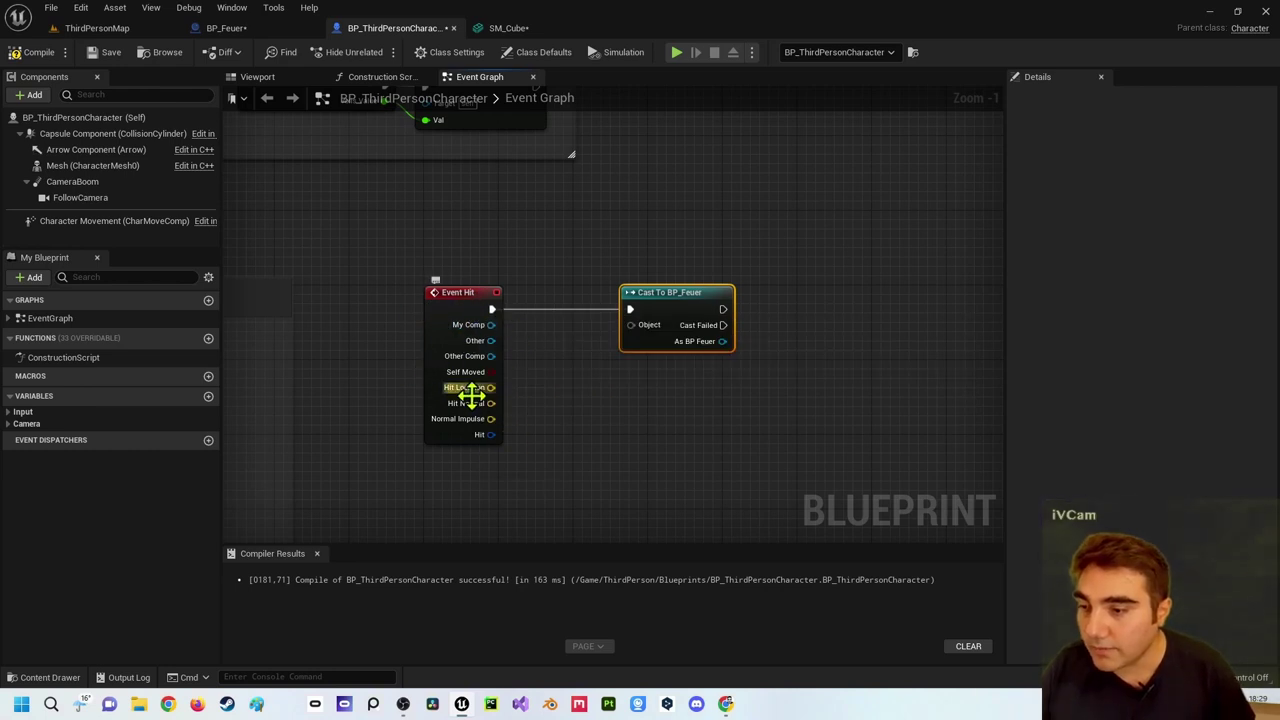
{"action": "left_click_drag", "start_coordinate": [625, 292], "coordinate": [662, 292]}
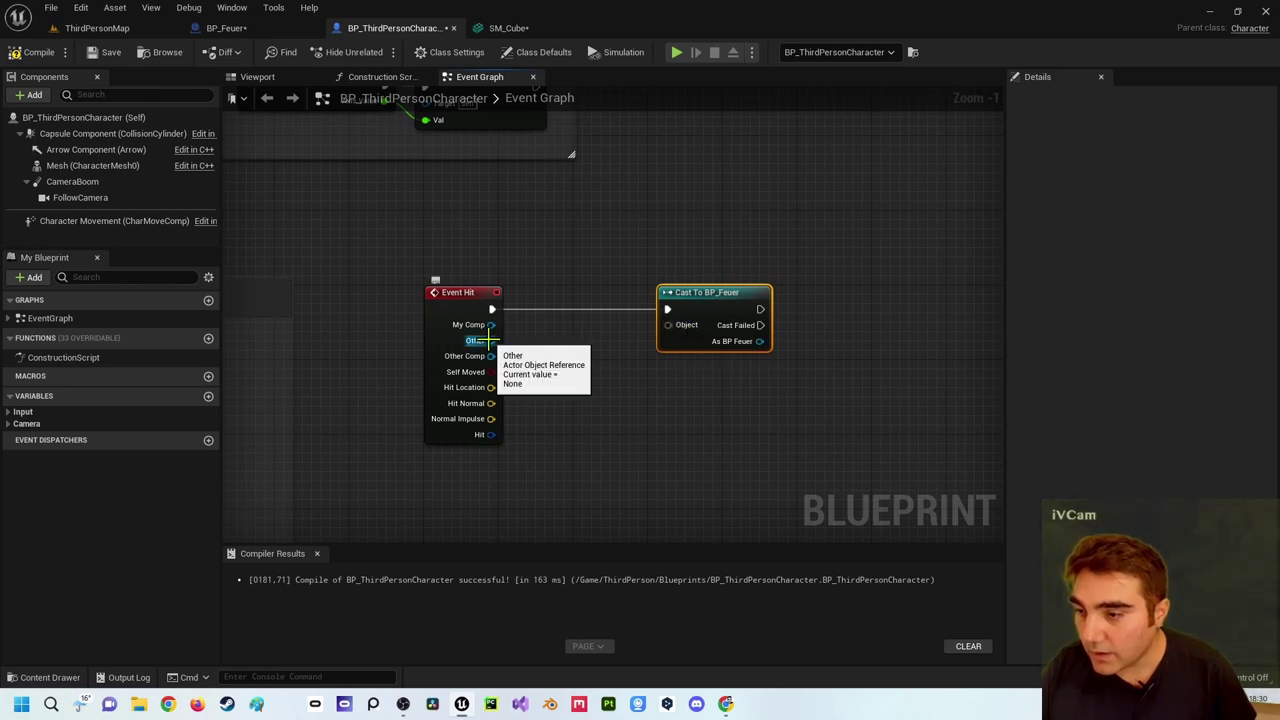
{"action": "left_click_drag", "start_coordinate": [490, 340], "coordinate": [672, 330]}
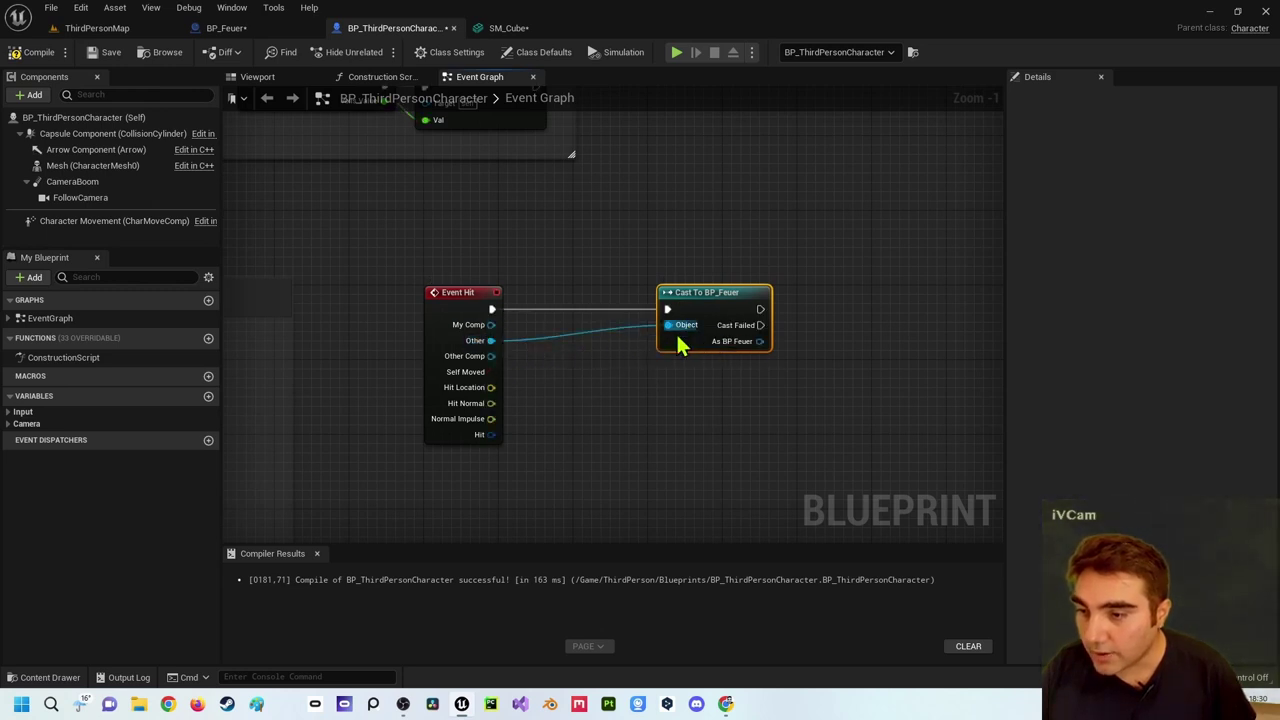
{"action": "left_click_drag", "start_coordinate": [670, 316], "coordinate": [577, 316]}
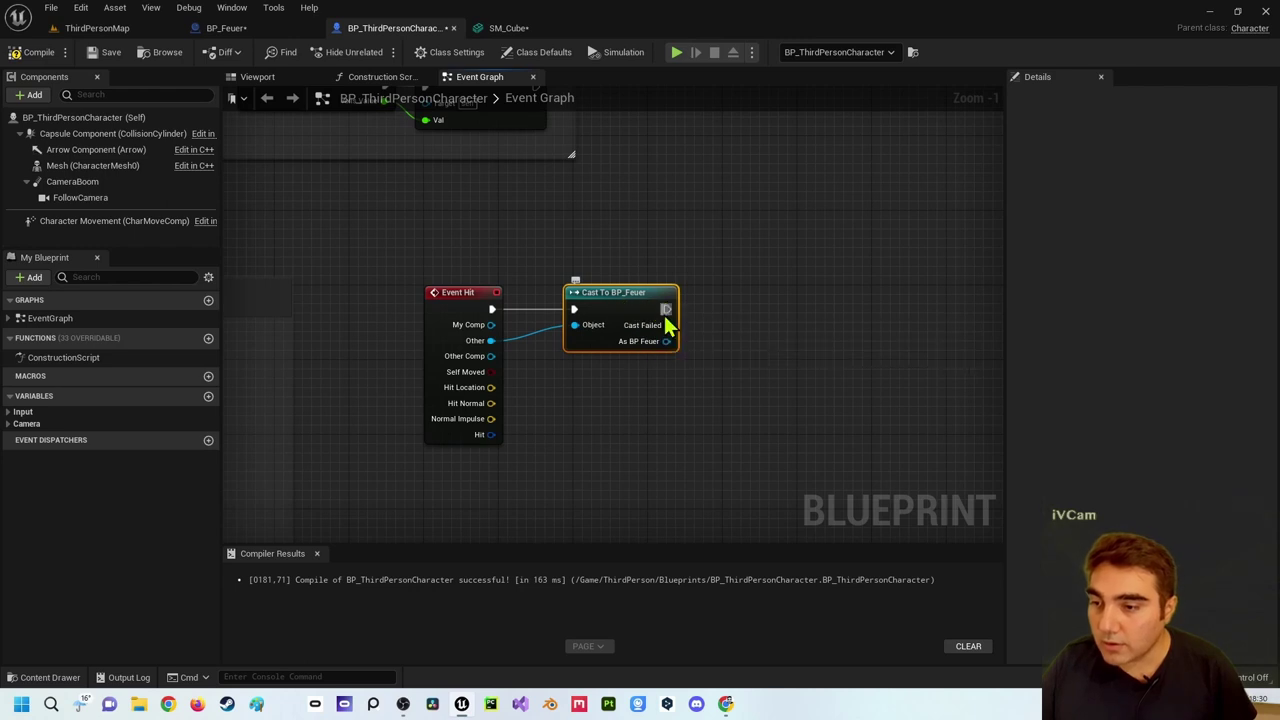
{"action": "mouse_move", "coordinate": [666, 310]}
{"action": "left_mouse_down"}
{"action": "mouse_move", "coordinate": [703, 320]}
{"action": "mouse_move", "coordinate": [774, 308]}
{"action": "mouse_move", "coordinate": [766, 318]}
{"action": "left_mouse_up"}
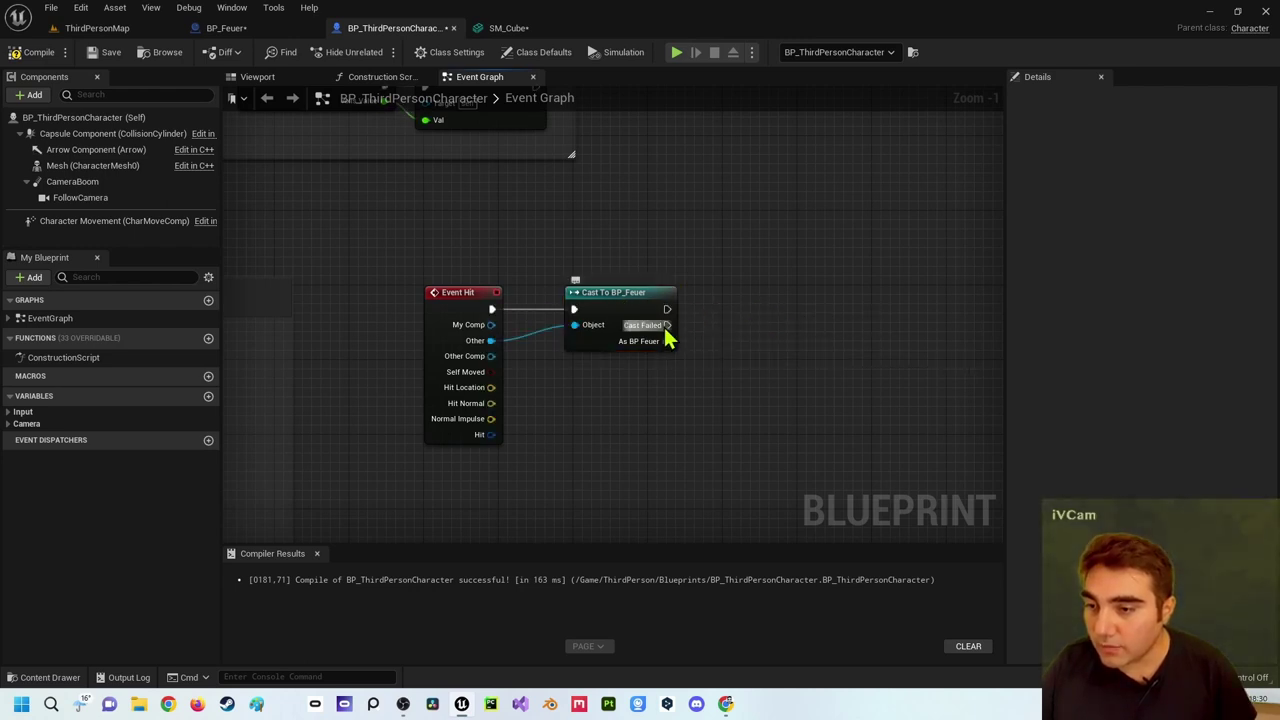
{"action": "mouse_move", "coordinate": [667, 325]}
{"action": "left_mouse_down"}
{"action": "mouse_move", "coordinate": [714, 340]}
{"action": "mouse_move", "coordinate": [800, 449]}
{"action": "left_mouse_up"}
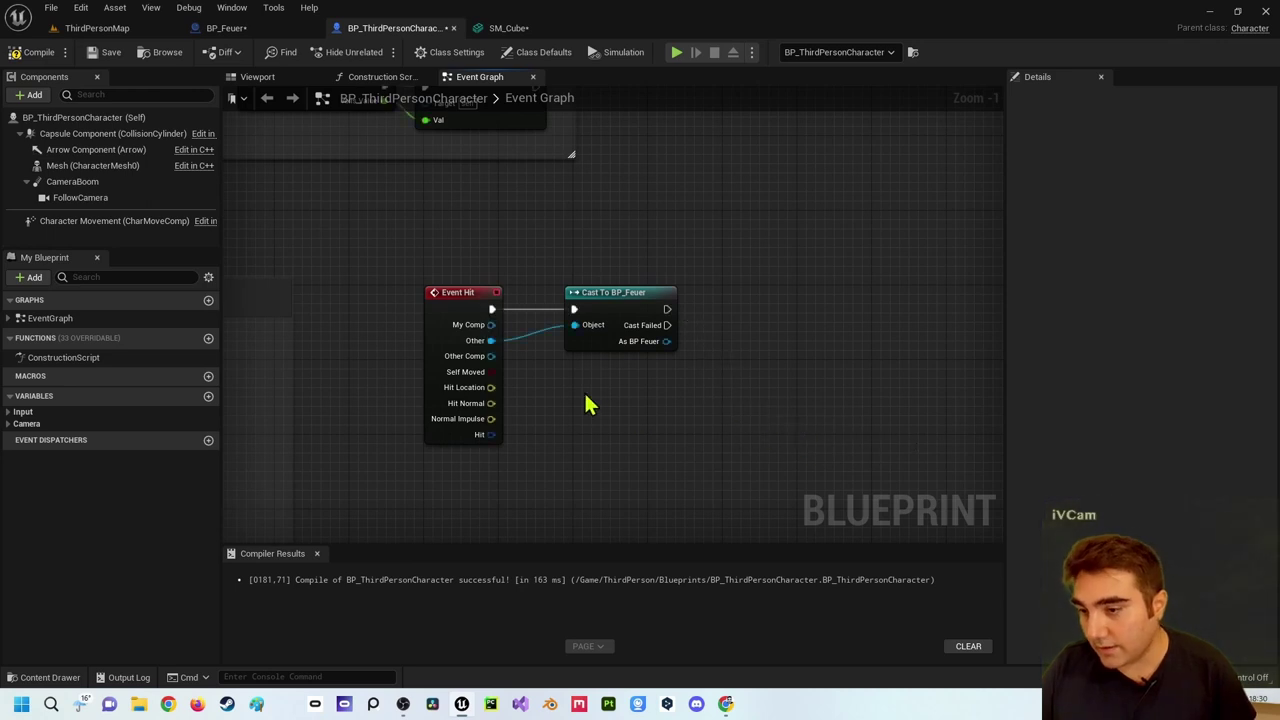
{"action": "left_click_drag", "start_coordinate": [667, 309], "coordinate": [826, 332]}
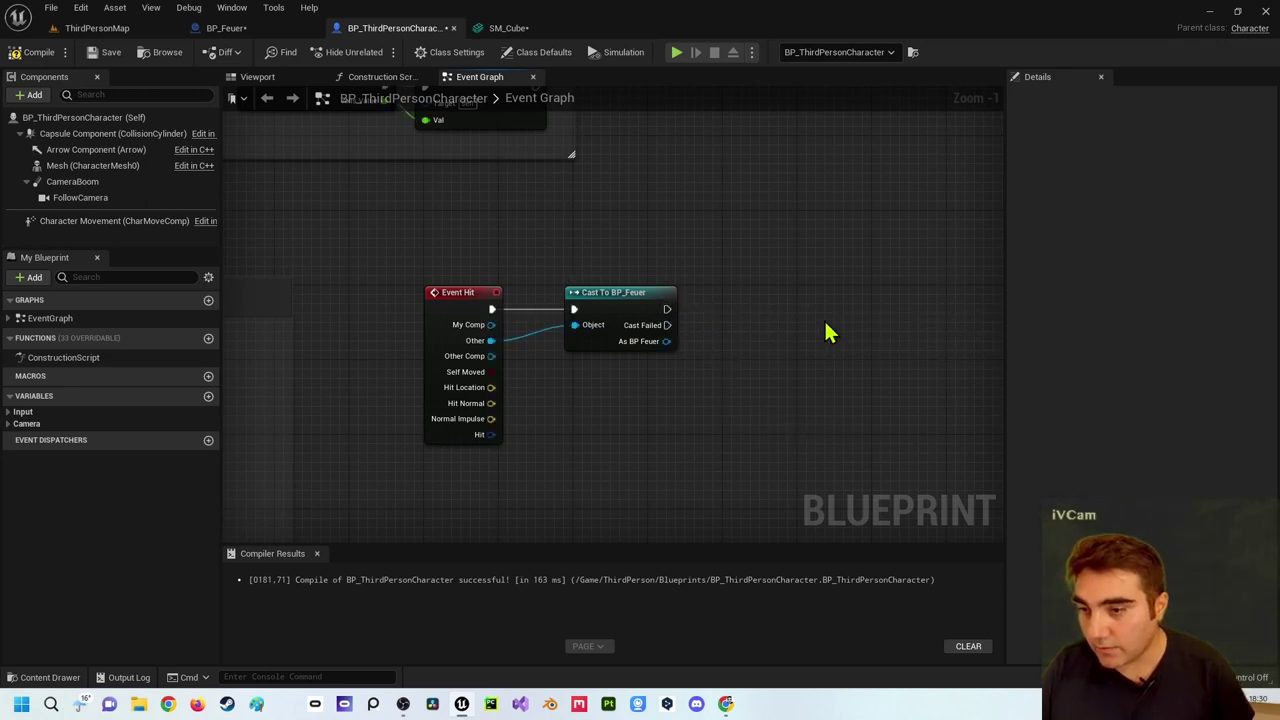
- Print 'Ahh Hilfe ich bin Feuer' after a successful BP_Feuer cast and compile
{"action": "left_click_drag", "start_coordinate": [667, 309], "coordinate": [772, 308]}
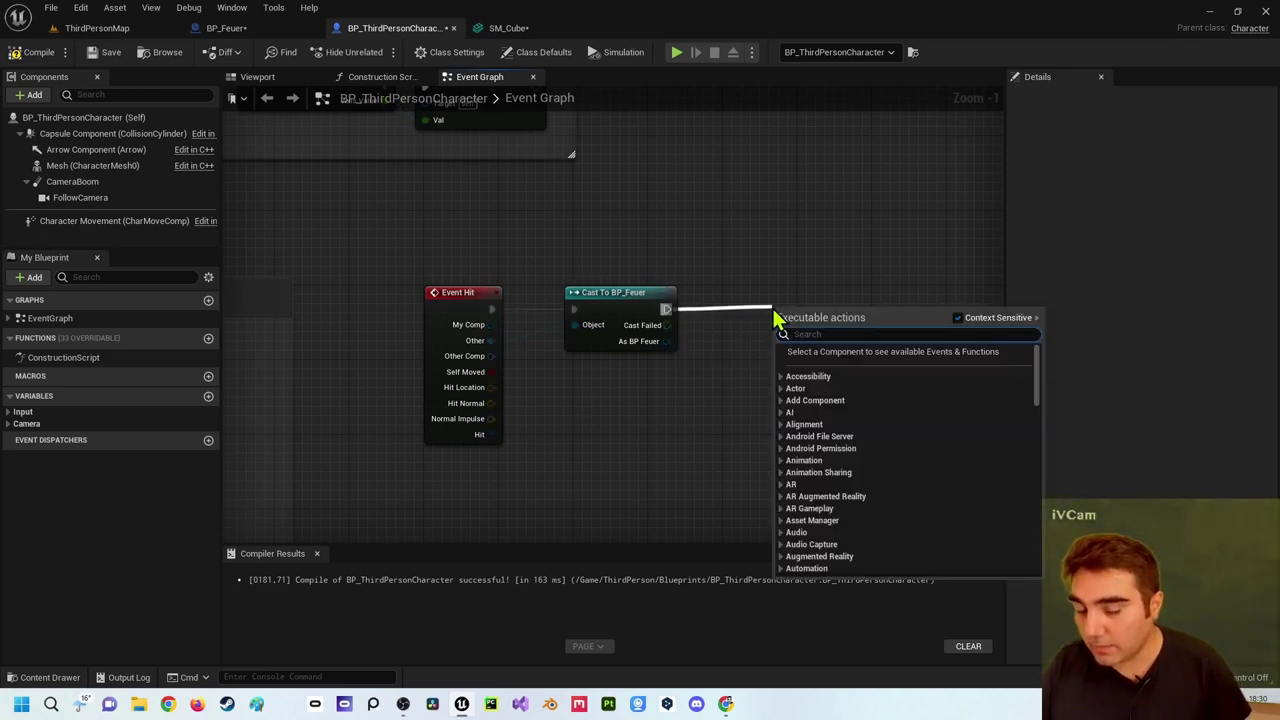
{"action": "type", "text": "print"}
{"action": "key", "text": "Return"}
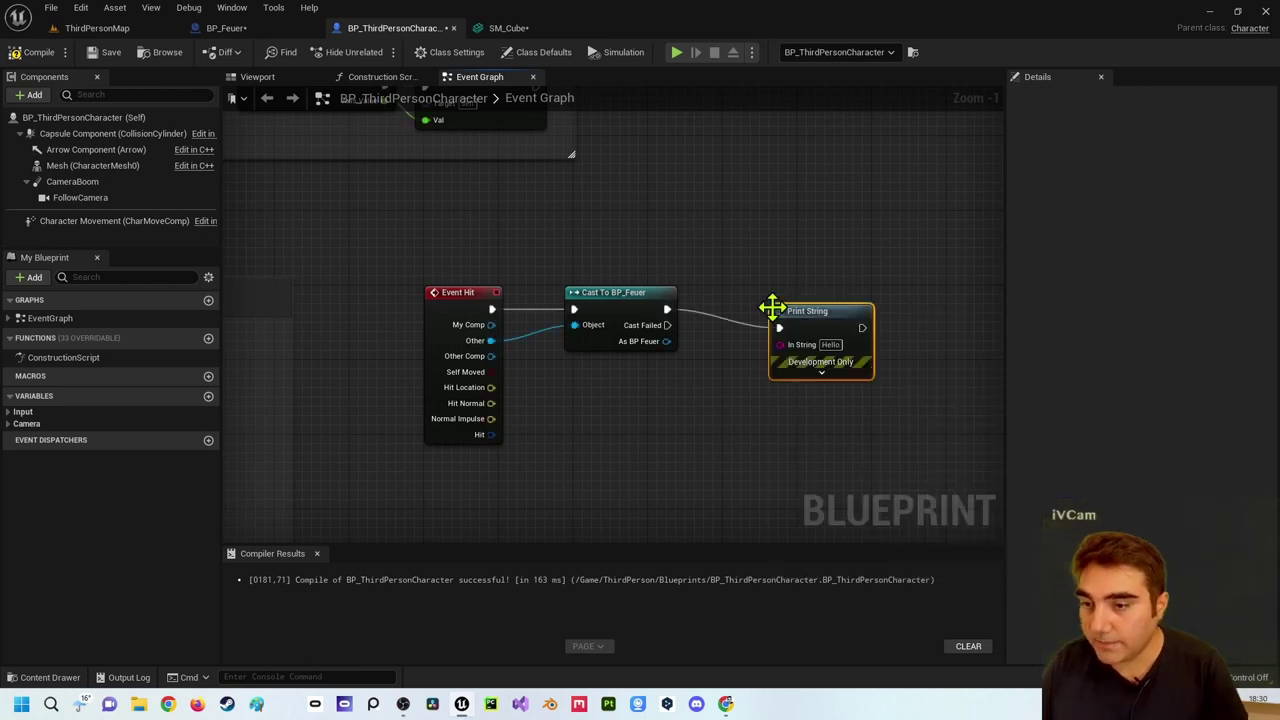
{"action": "left_click_drag", "start_coordinate": [783, 312], "coordinate": [793, 228]}
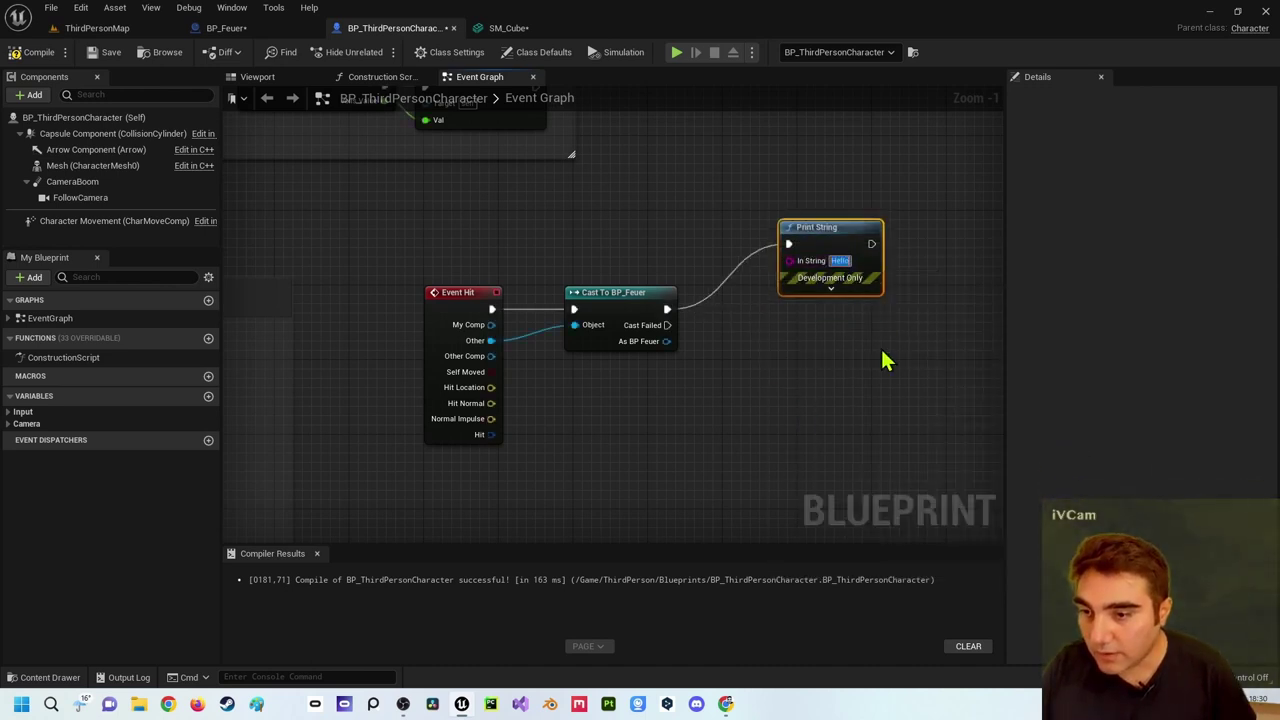
{"action": "type", "text": "Ahh"}
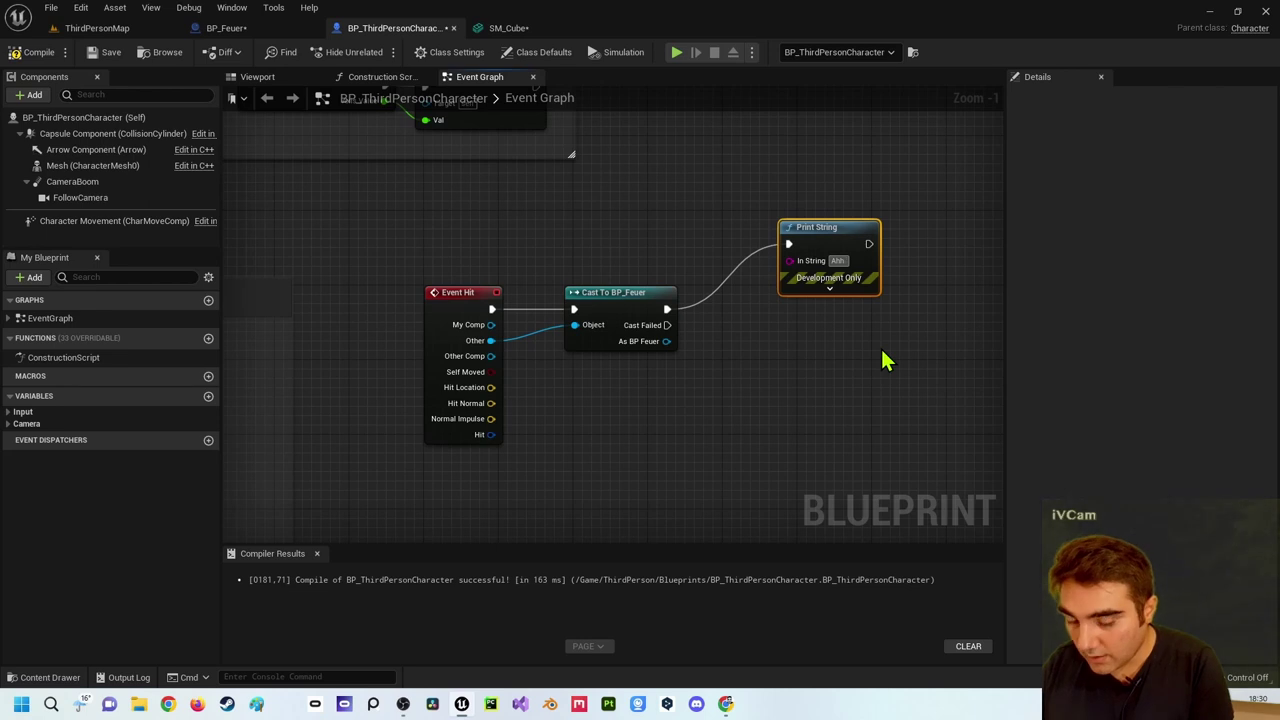
{"action": "type", "text": " Hilfe"}
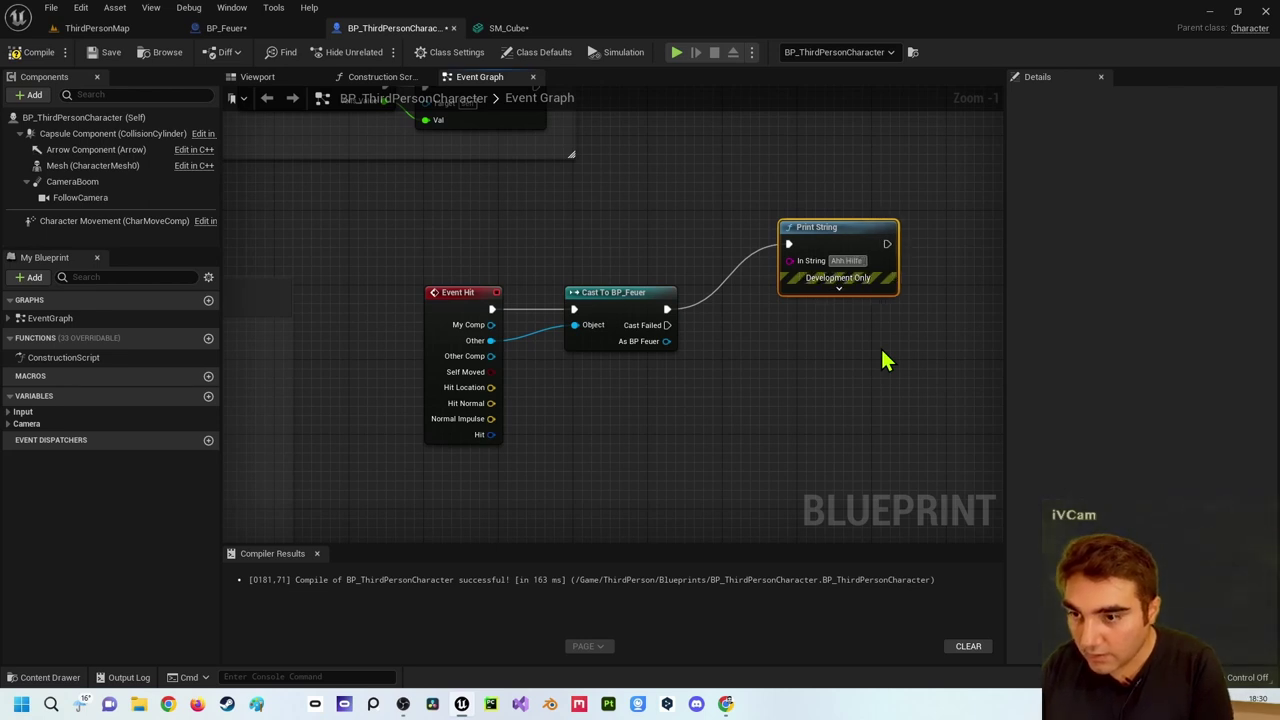
{"action": "type", "text": " ich bin"}
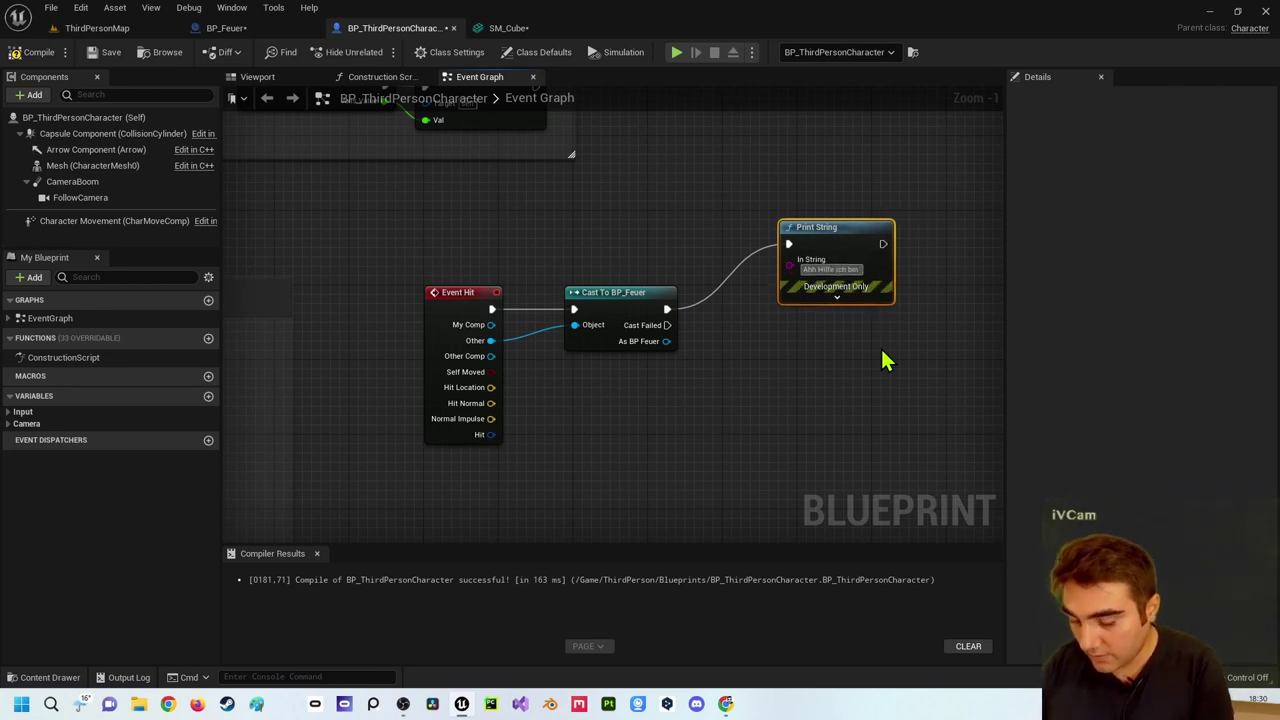
{"action": "type", "text": " Feuer!"}
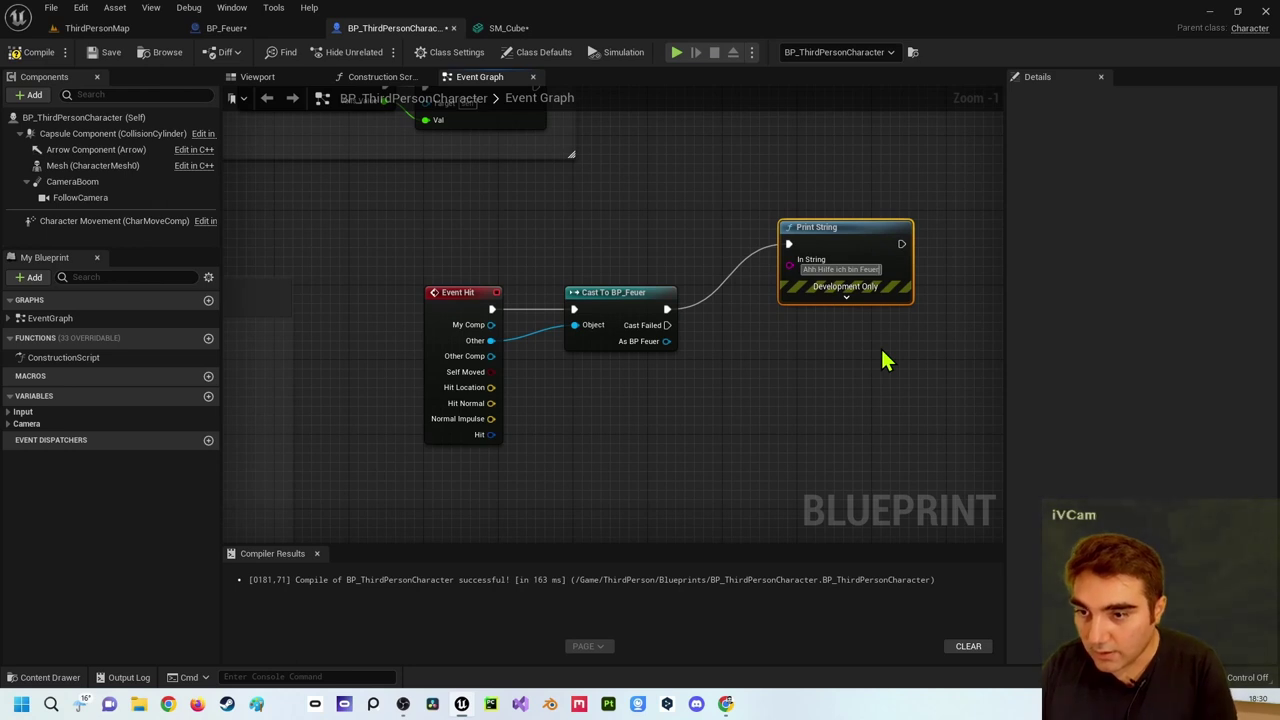
{"action": "key", "text": "Return"}
{"action": "left_click_drag", "start_coordinate": [859, 254], "coordinate": [860, 310]}
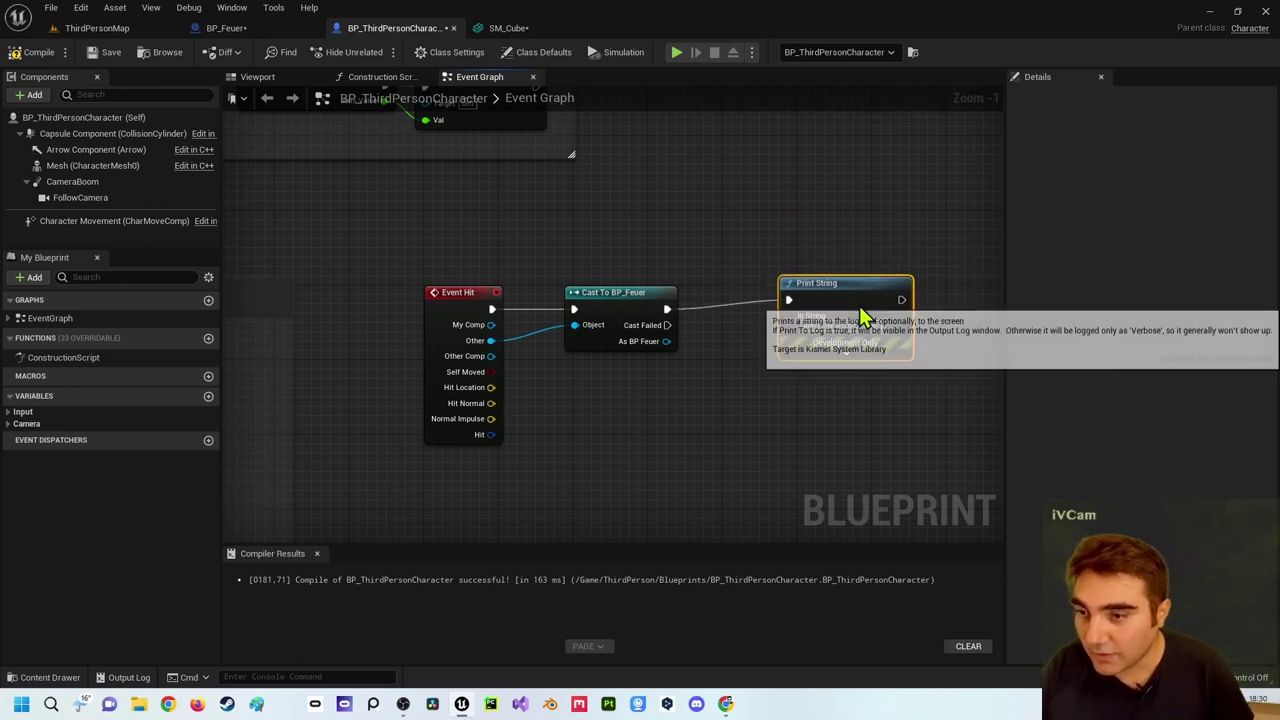
{"action": "left_click", "coordinate": [806, 229]}
{"action": "left_click", "coordinate": [20, 55]}
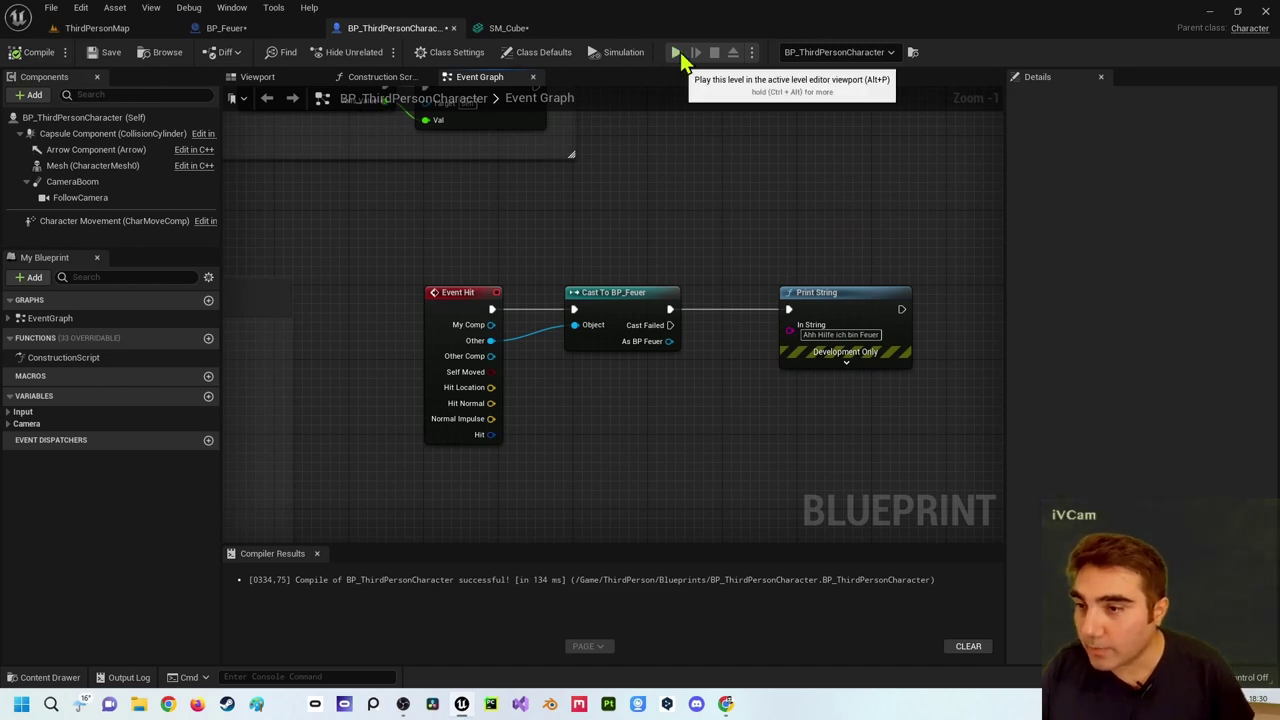
{"action": "left_click", "coordinate": [677, 56]}
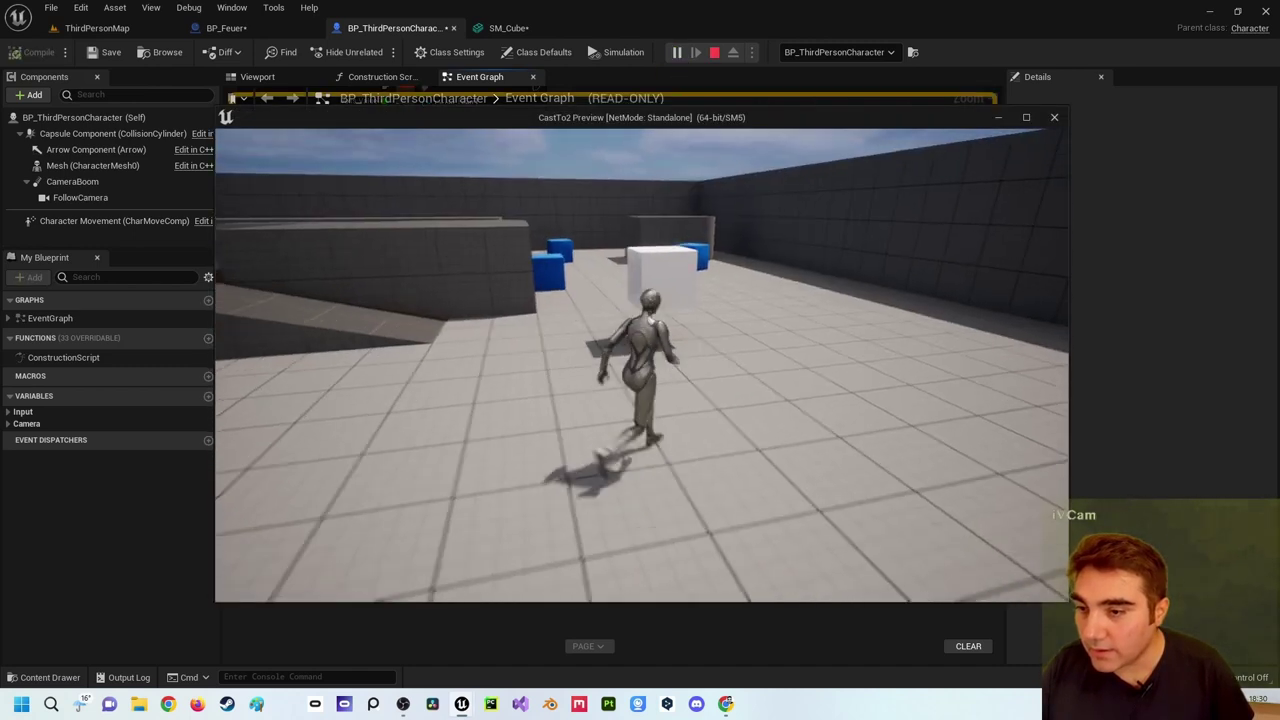
{"action": "key", "text": "a"}
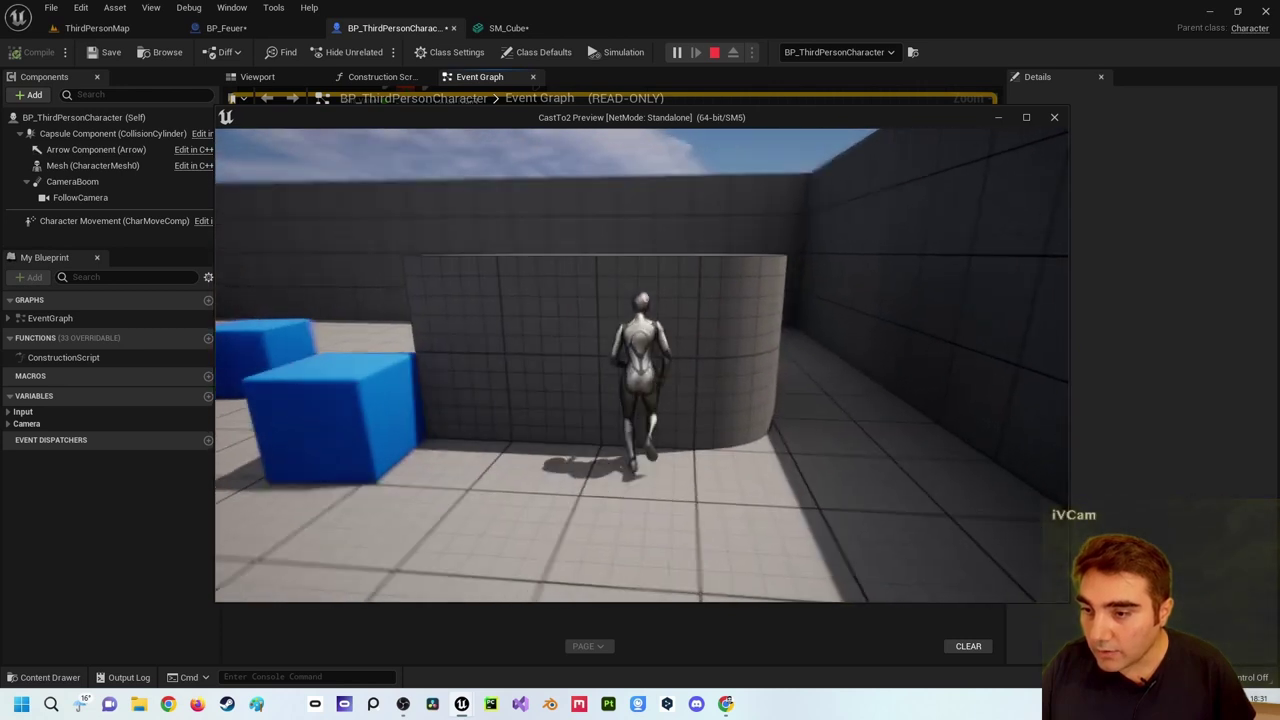
{"action": "key", "text": "Escape"}
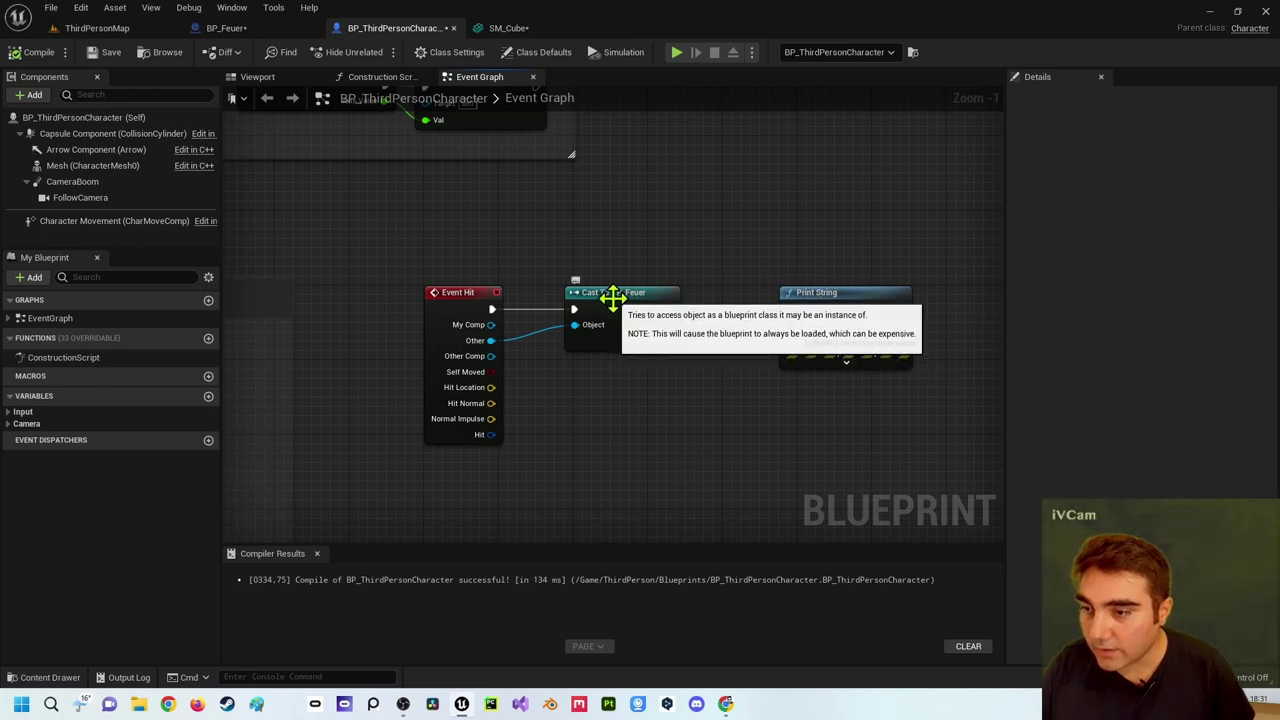
- Add a Print String reading 'Ich bin nicht Feuer' on Cast Failed and recompile
{"action": "left_click_drag", "start_coordinate": [669, 325], "coordinate": [713, 440]}
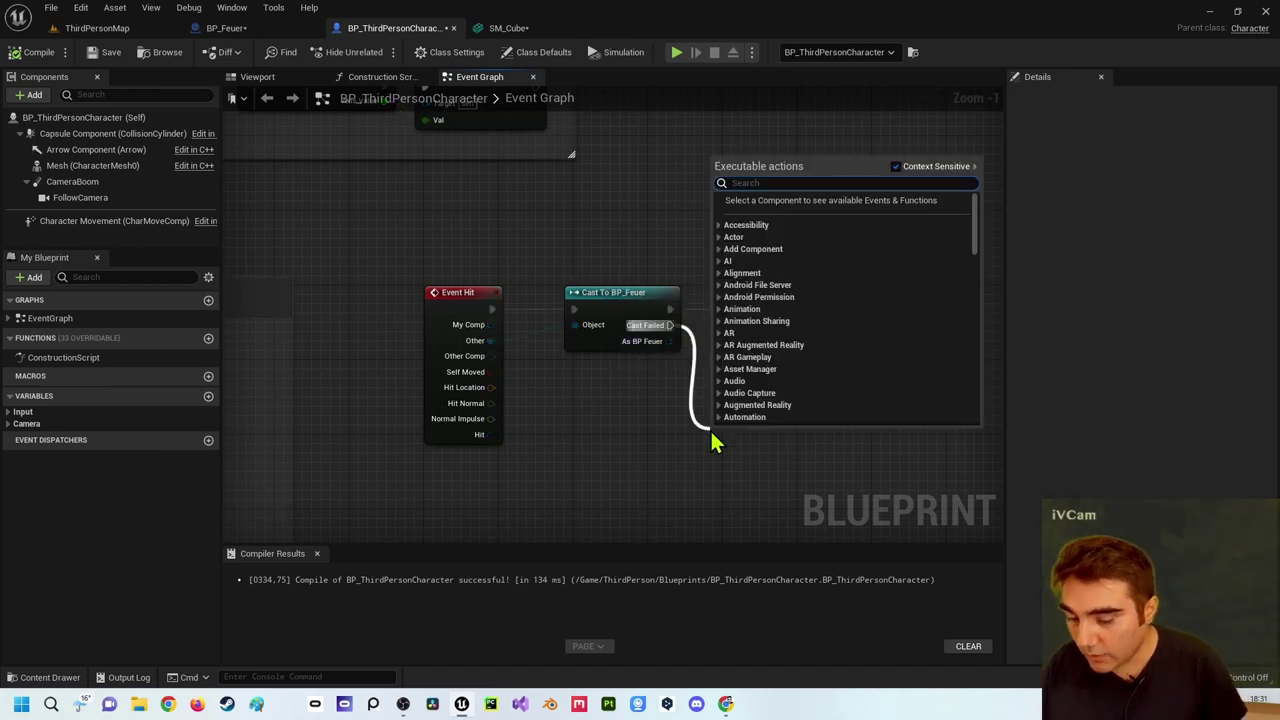
{"action": "type", "text": "print"}
{"action": "key", "text": "Return"}
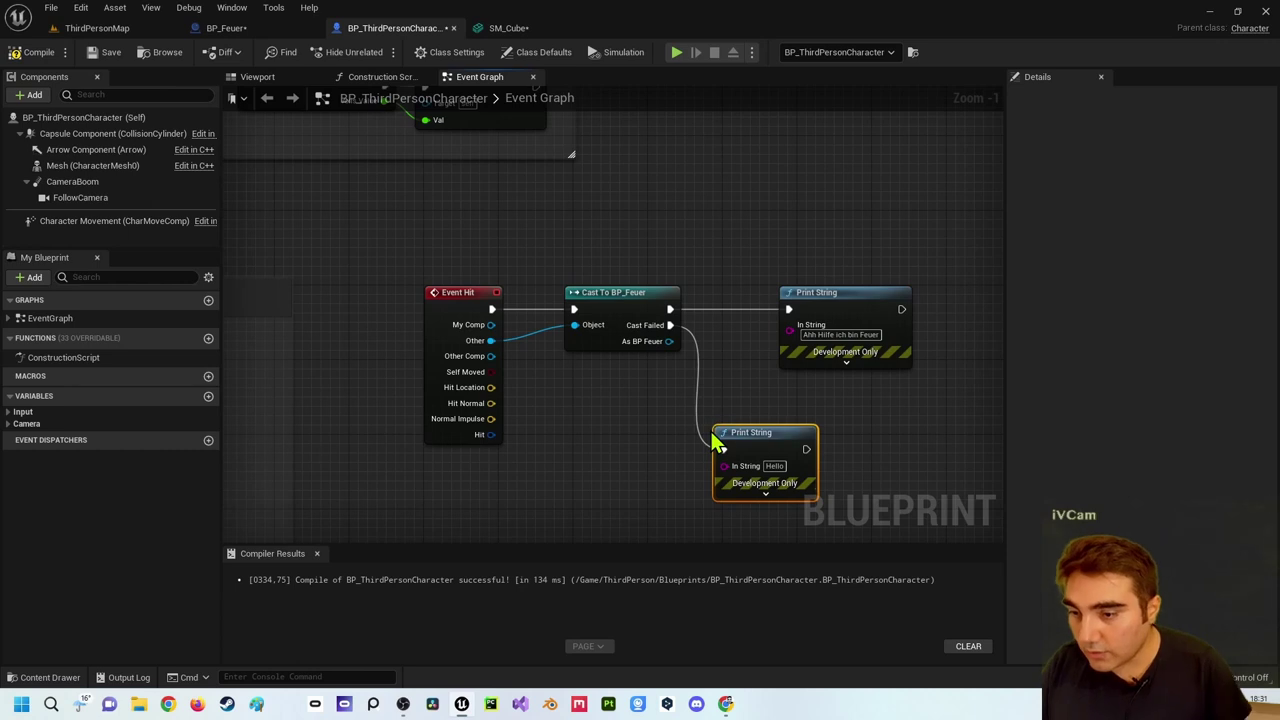
{"action": "left_click", "coordinate": [775, 466]}
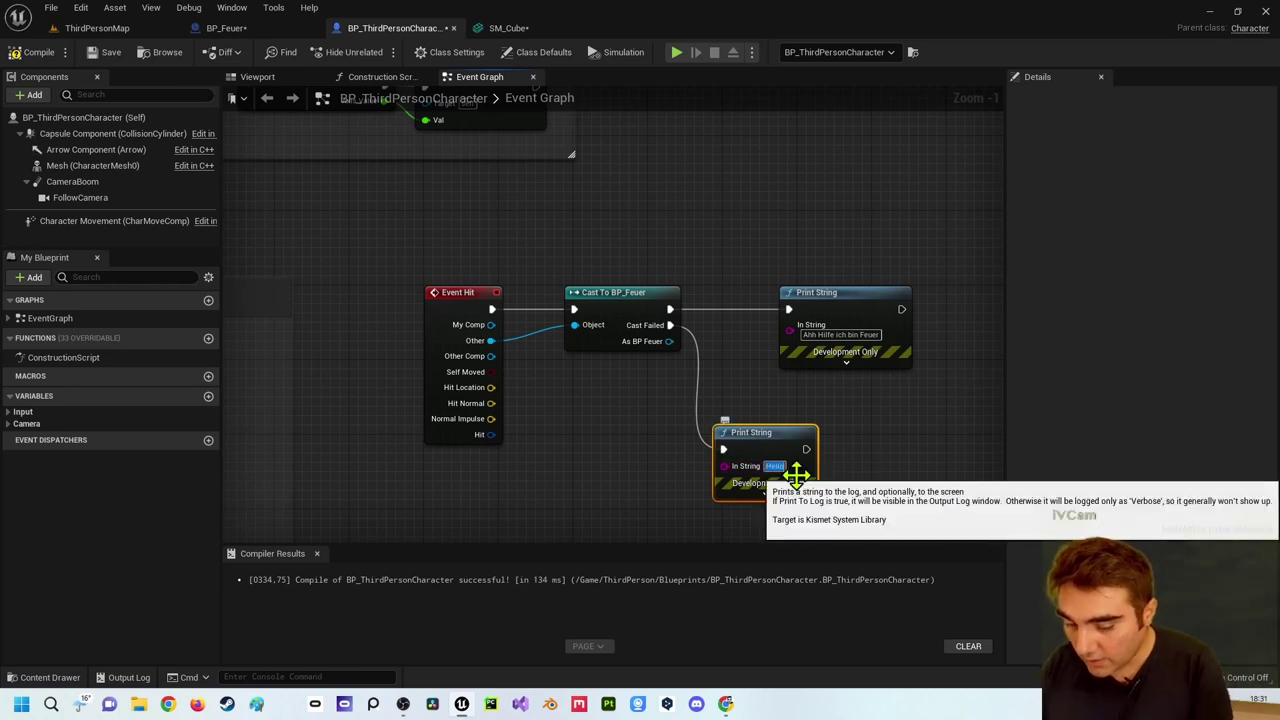
{"action": "type", "text": "Ich bin"}
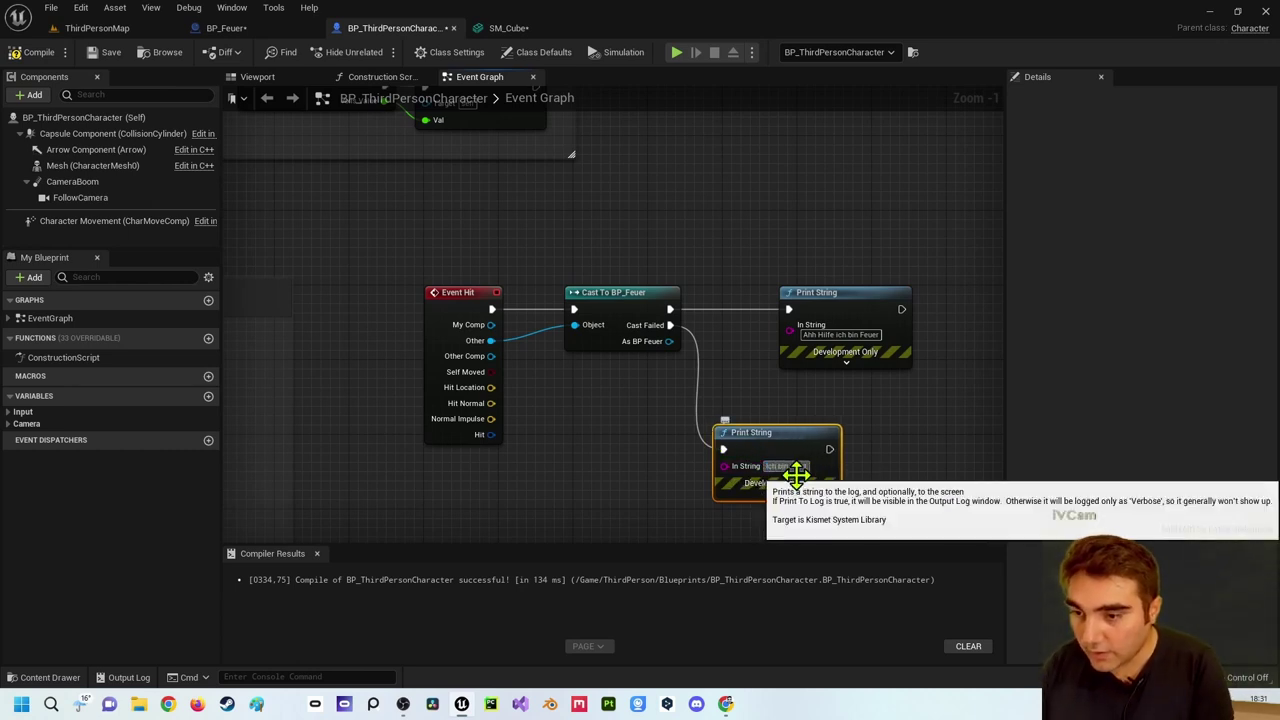
{"action": "key", "text": "Return"}
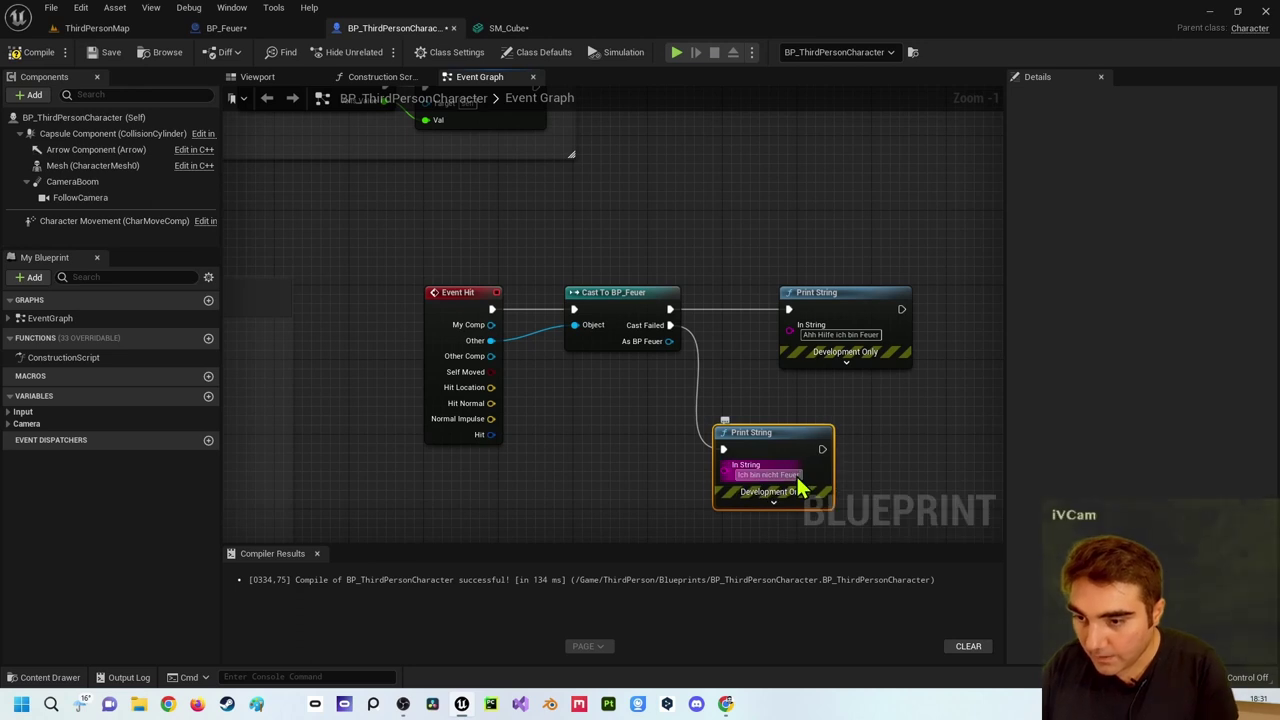
{"action": "left_click_drag", "start_coordinate": [806, 434], "coordinate": [872, 406]}
{"action": "left_click", "coordinate": [847, 366]}
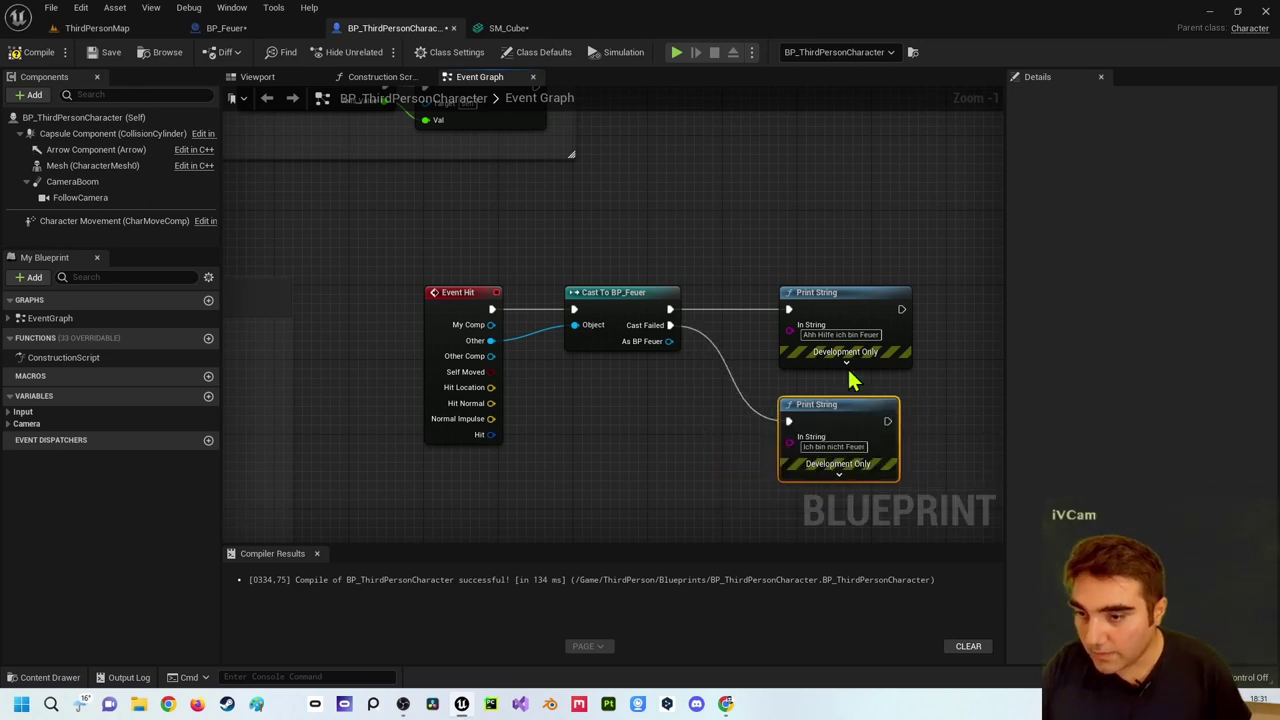
{"action": "left_click", "coordinate": [33, 52]}
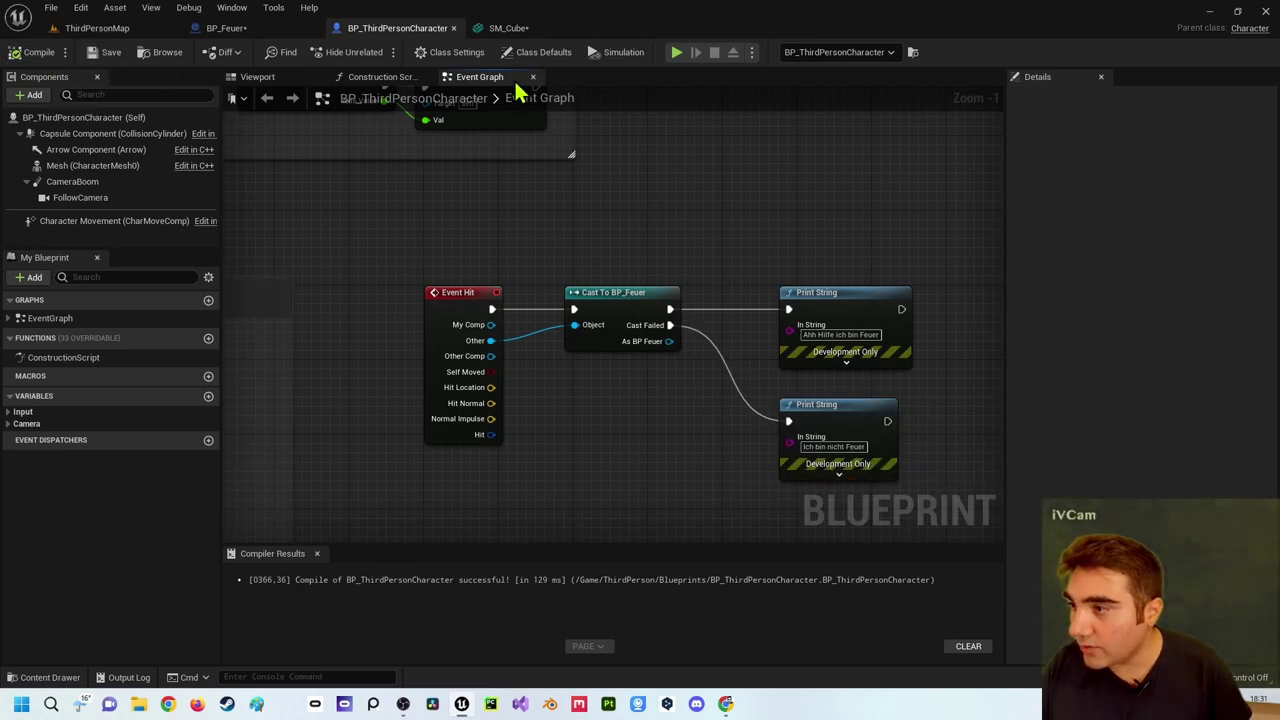
{"action": "left_click", "coordinate": [677, 52]}
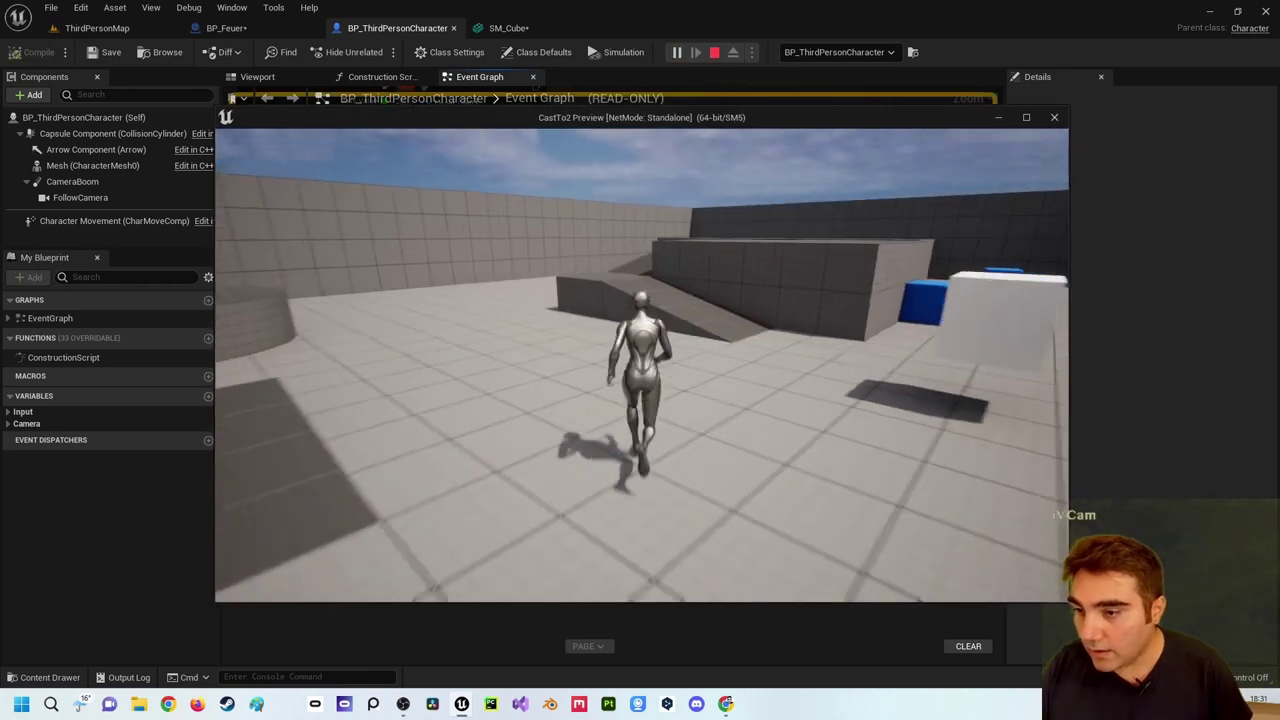
{"action": "key", "text": "w"}
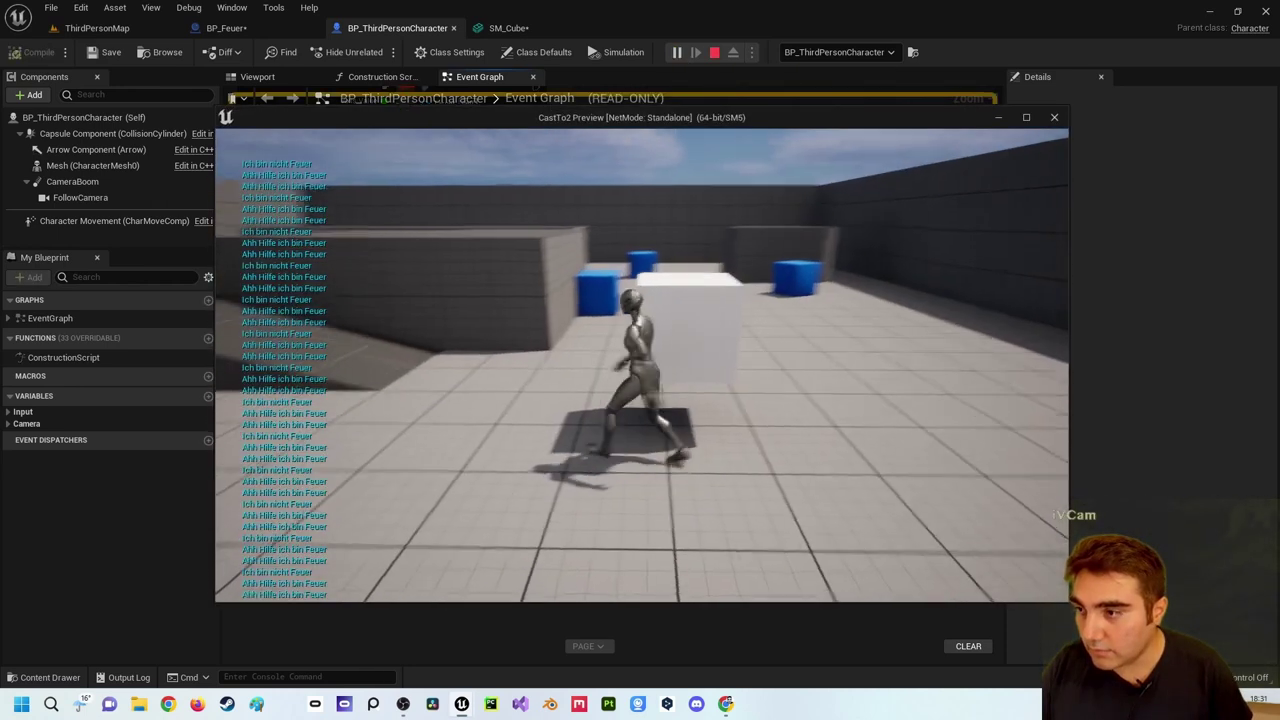
{"action": "key", "text": "w"}
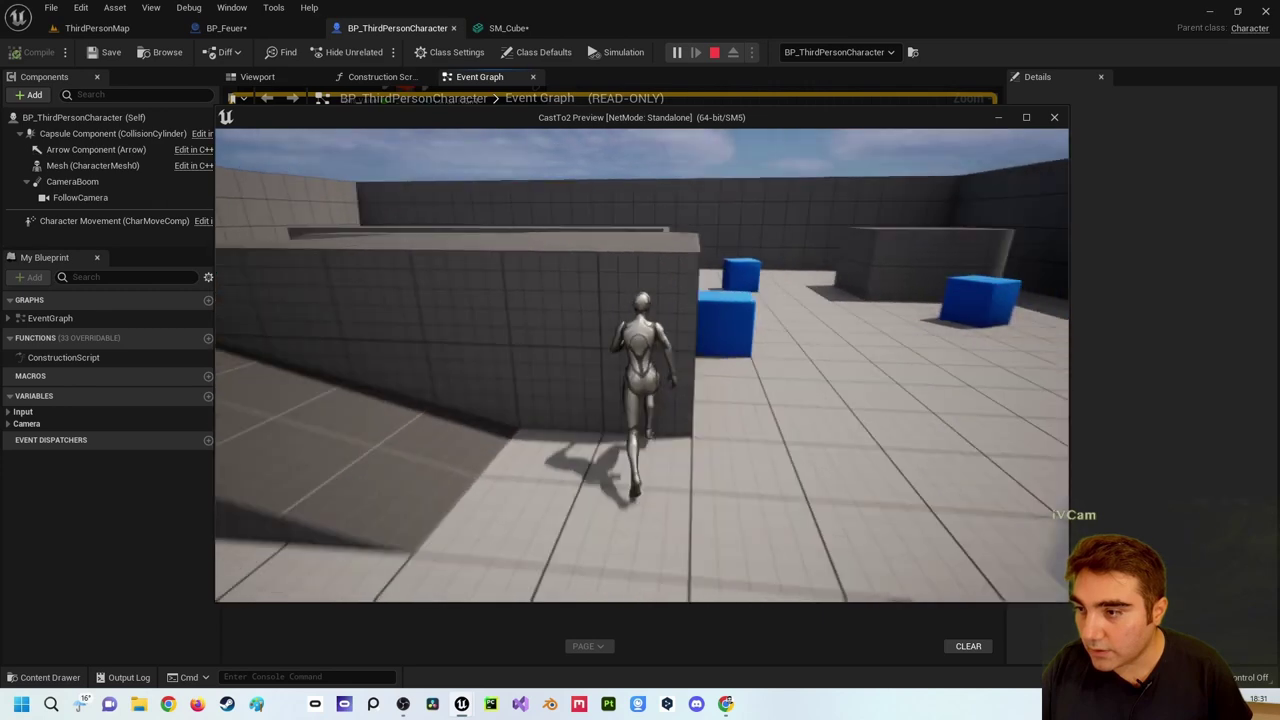
{"action": "key", "text": "w"}
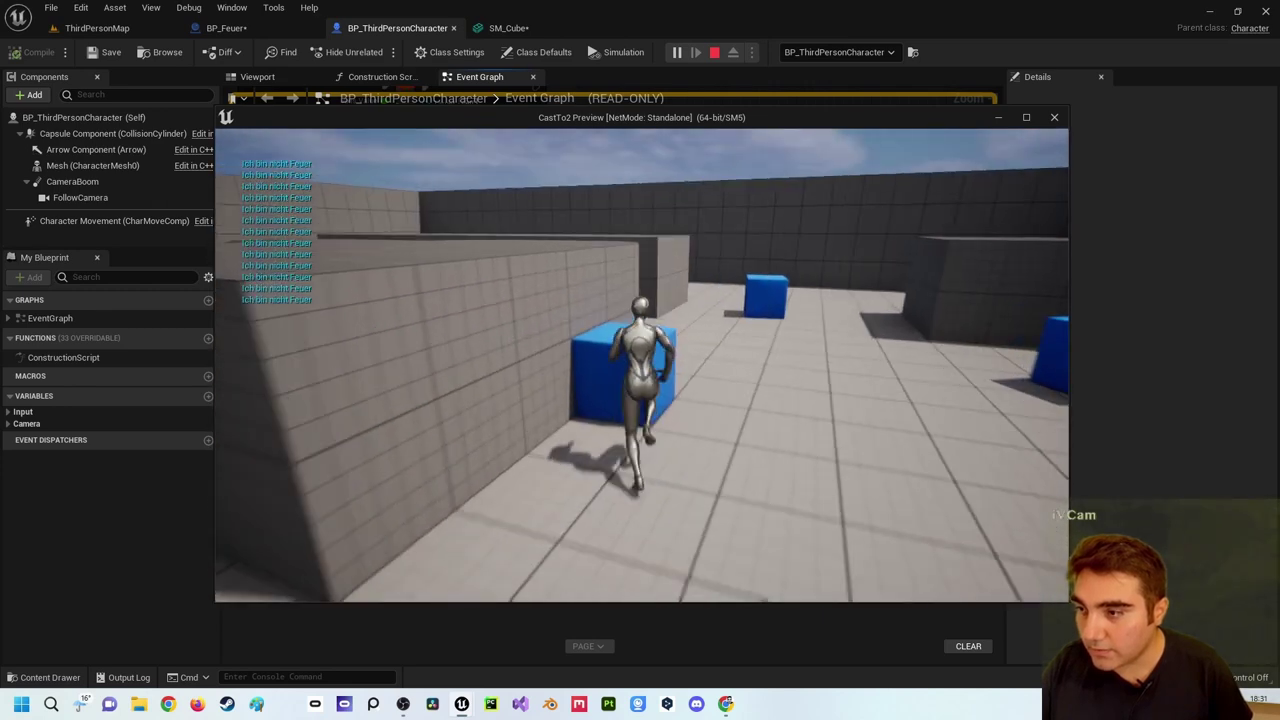
{"action": "key", "text": "w"}
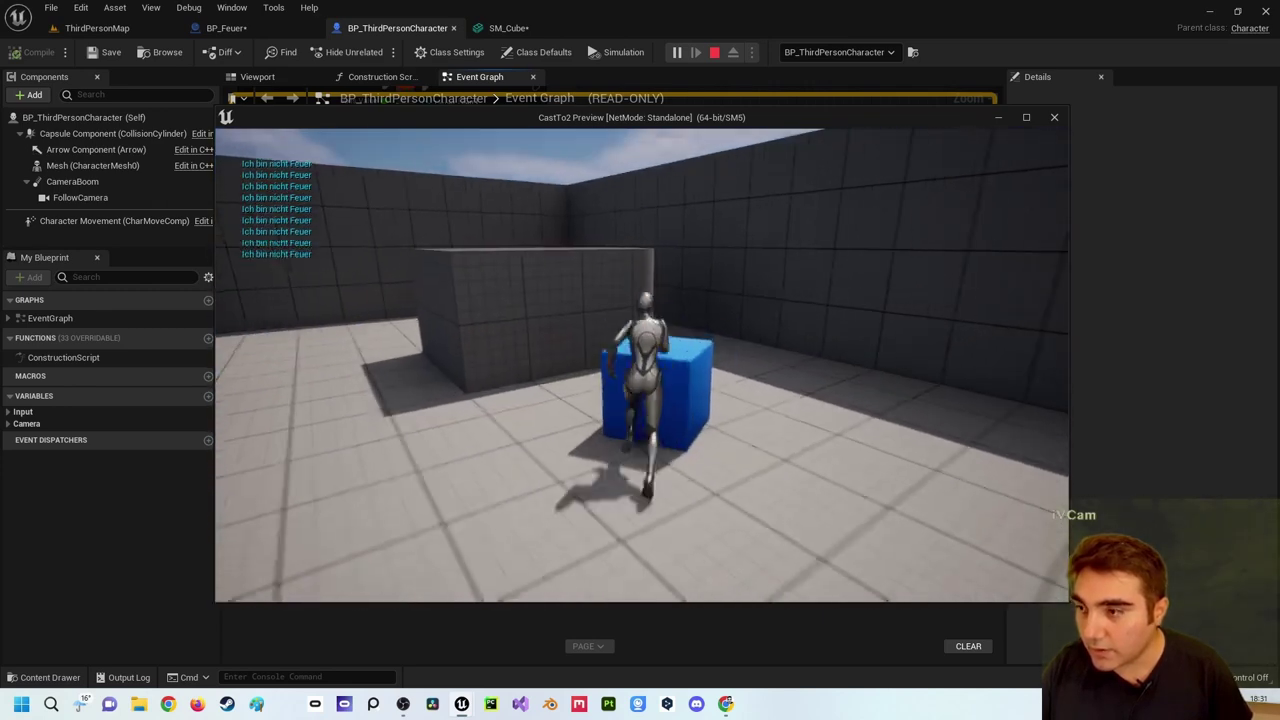
{"action": "key", "text": "Escape"}
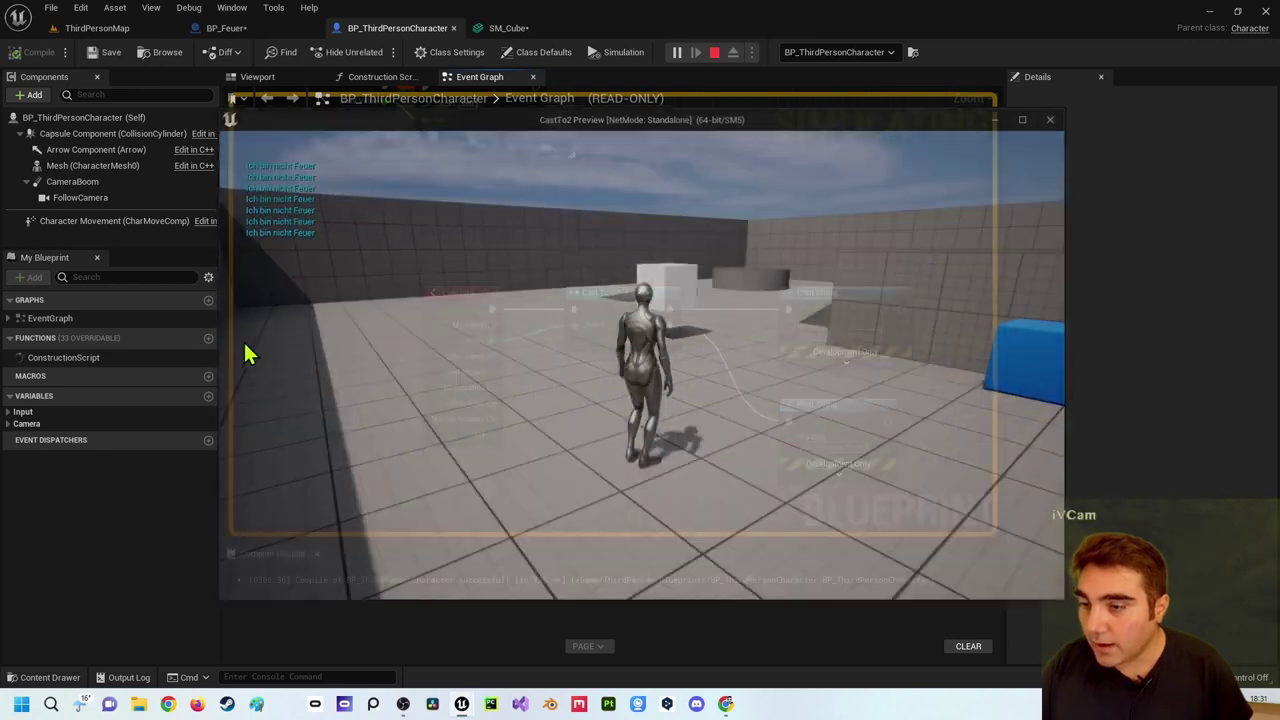
- Move both Print String nodes right and realign the Cast To BP_Feuer node
{"action": "right_click_drag", "start_coordinate": [651, 349], "coordinate": [531, 274]}
{"action": "left_click_drag", "start_coordinate": [600, 178], "coordinate": [790, 437]}
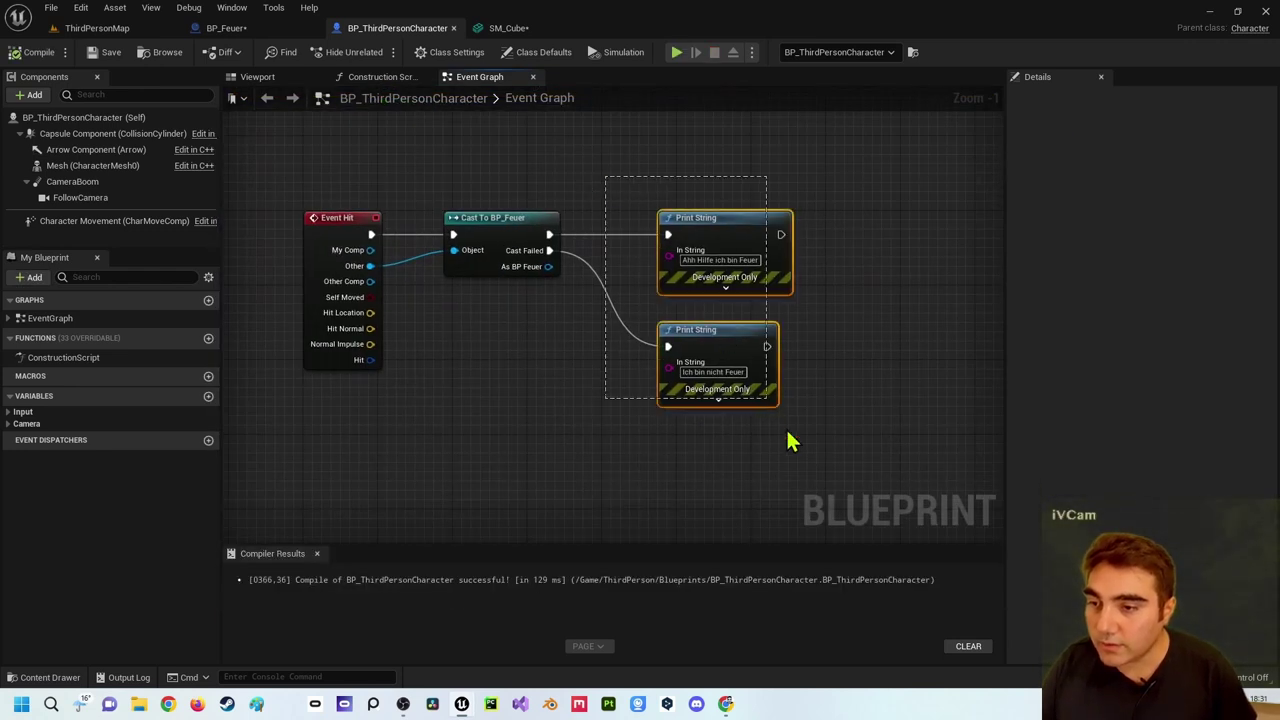
{"action": "left_click_drag", "start_coordinate": [734, 220], "coordinate": [855, 220]}
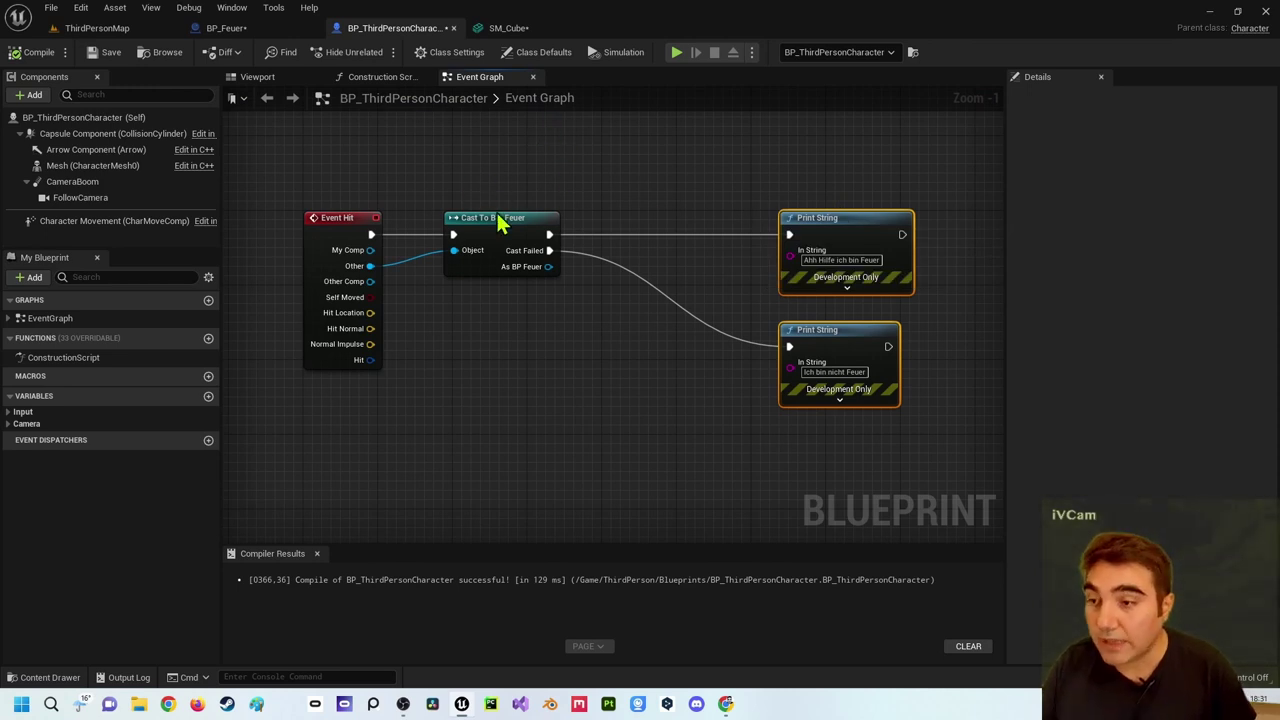
{"action": "left_click_drag", "start_coordinate": [500, 225], "coordinate": [556, 225]}
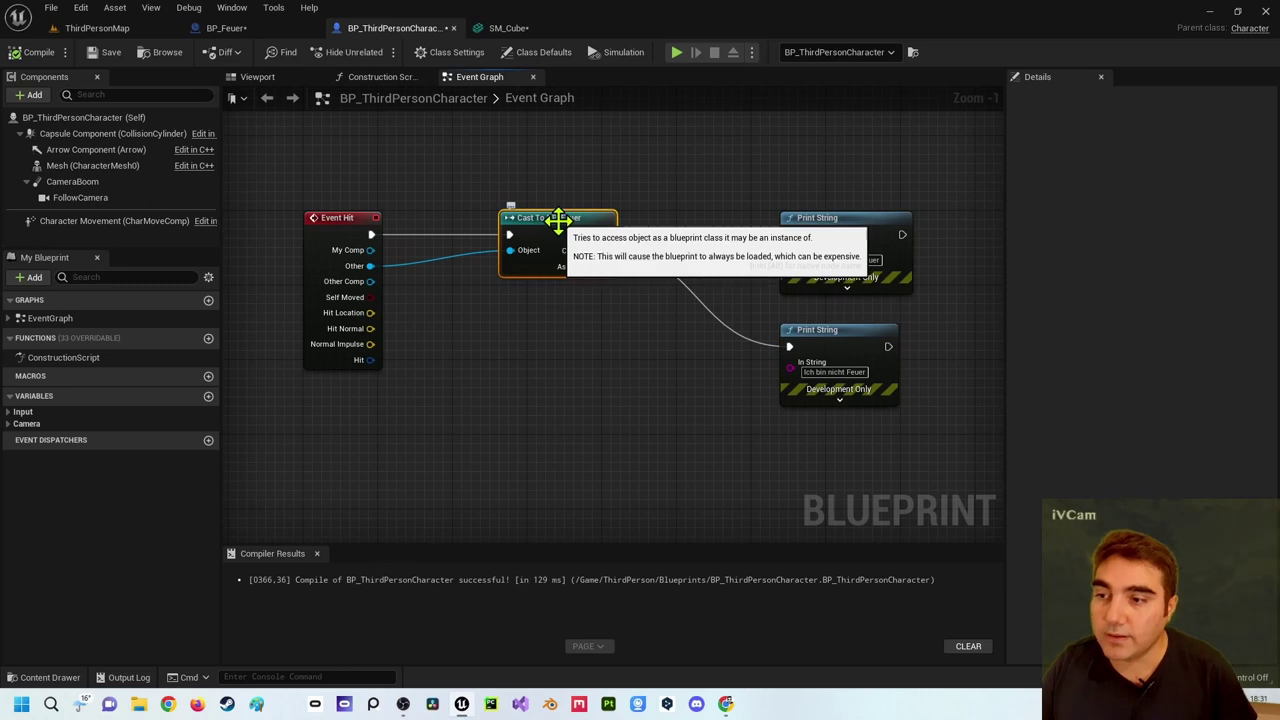
{"action": "left_click_drag", "start_coordinate": [550, 219], "coordinate": [512, 219]}
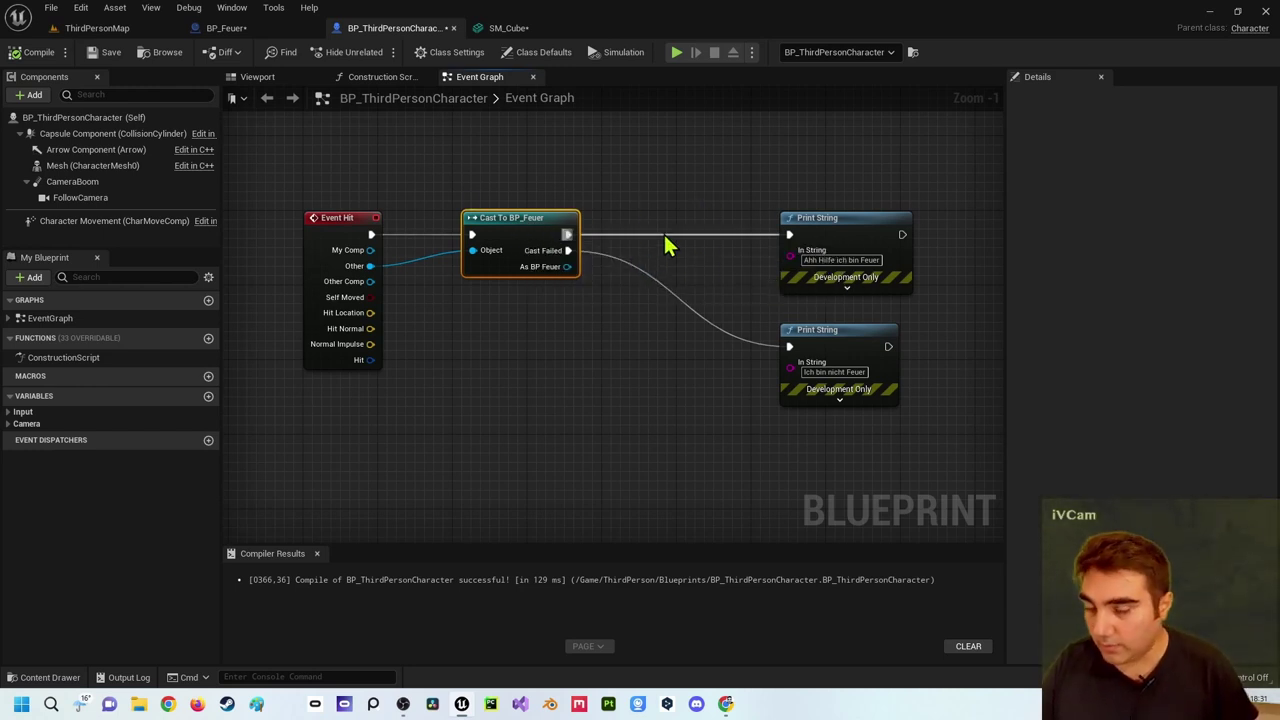
{"action": "right_click_drag", "start_coordinate": [645, 243], "coordinate": [638, 204]}
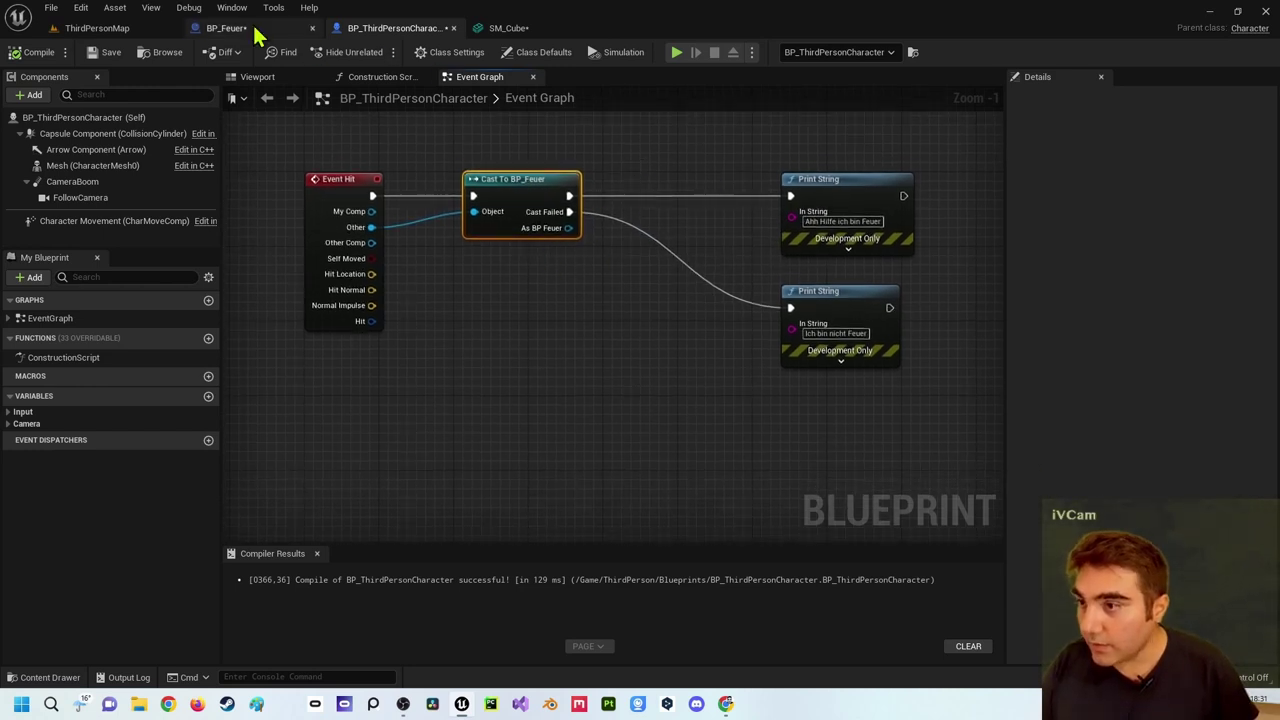
- Duplicate the white BP_Feuer cube in the ThirdPersonMap level
{"action": "left_click", "coordinate": [100, 28]}
{"action": "right_click_drag", "start_coordinate": [493, 232], "coordinate": [523, 247]}
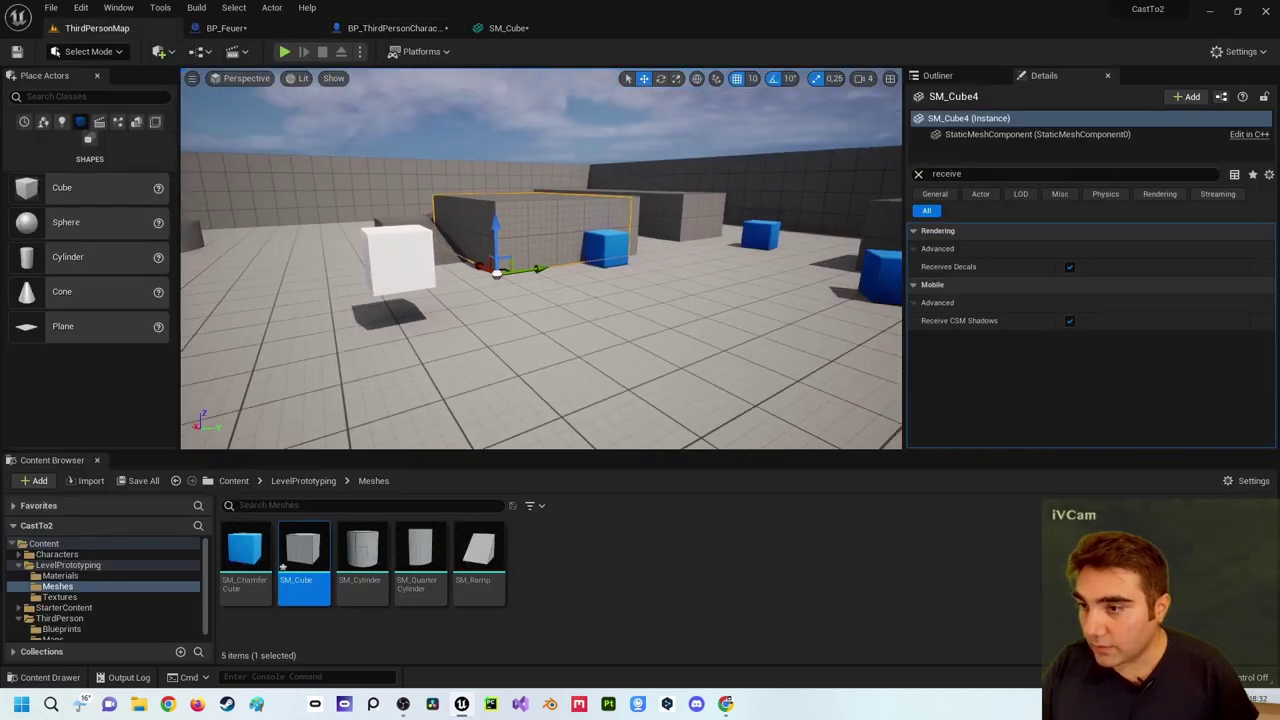
{"action": "left_click", "coordinate": [500, 266]}
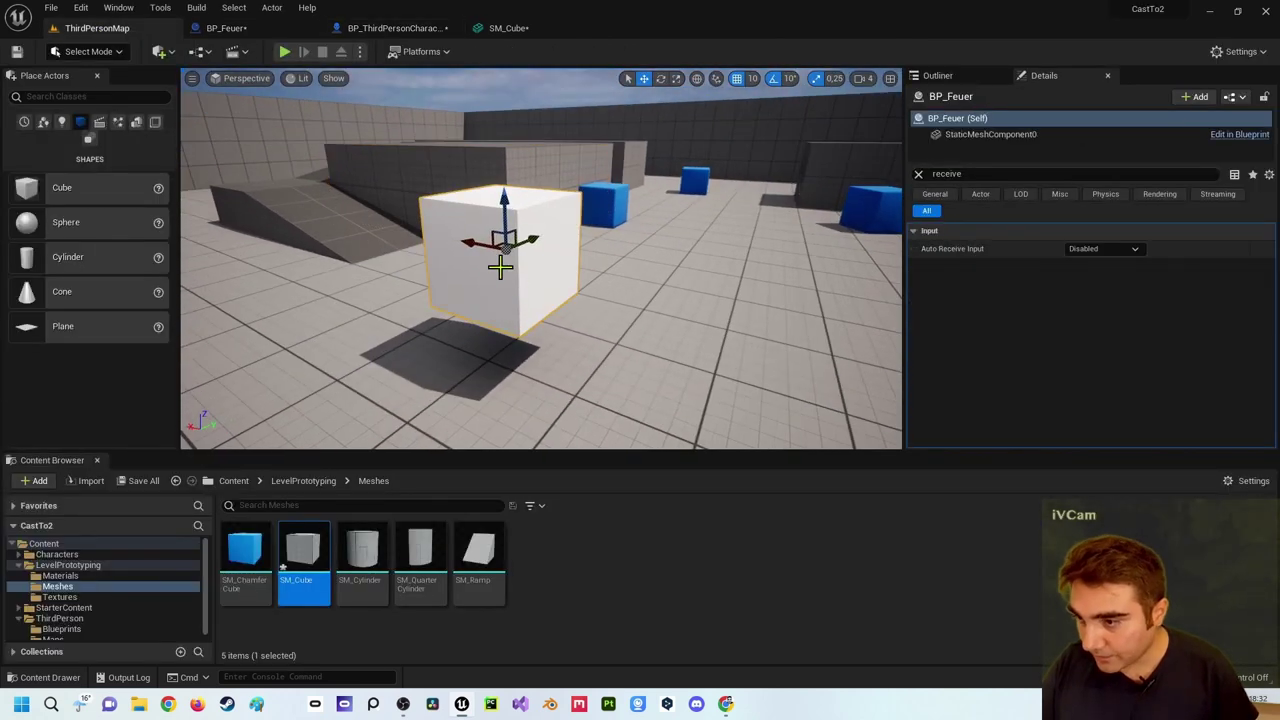
{"action": "left_click_drag", "start_coordinate": [487, 248], "coordinate": [807, 307], "text": "alt"}
{"action": "left_click", "coordinate": [508, 252]}
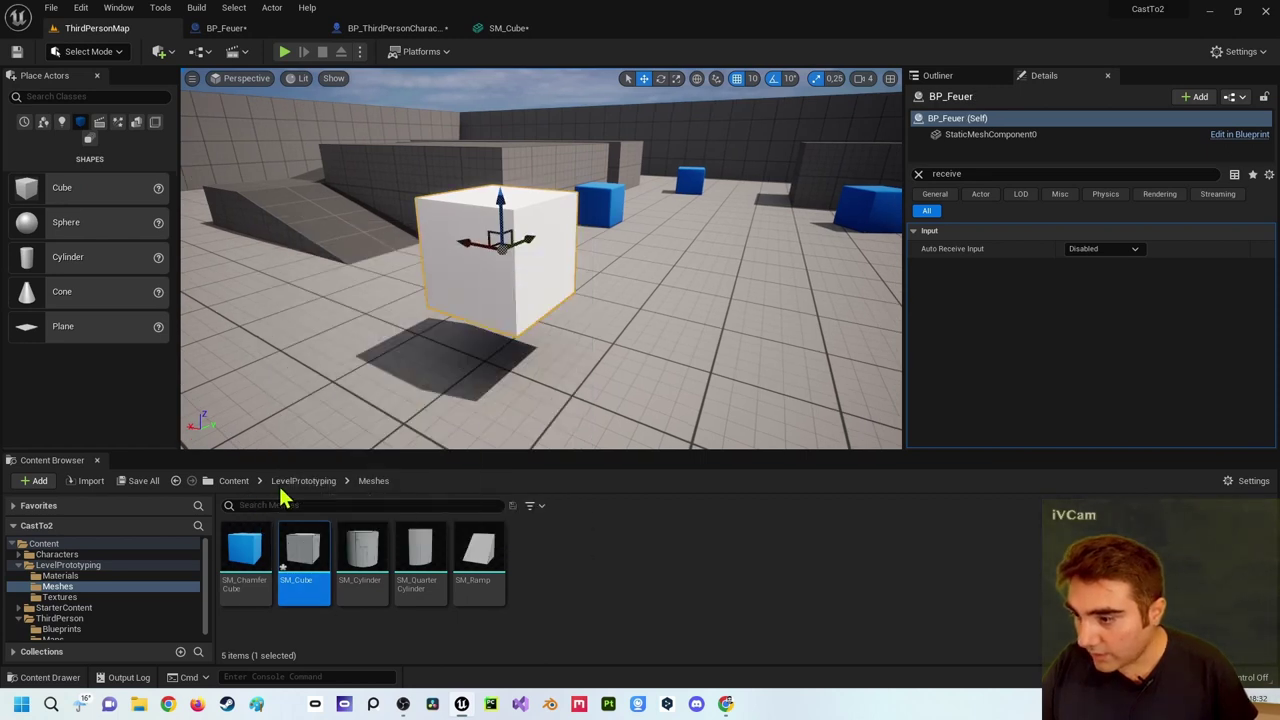
- Duplicate the BP_Feuer blueprint in the Content folder as BP_Wasser
{"action": "left_click", "coordinate": [57, 545]}
{"action": "left_click", "coordinate": [478, 558]}
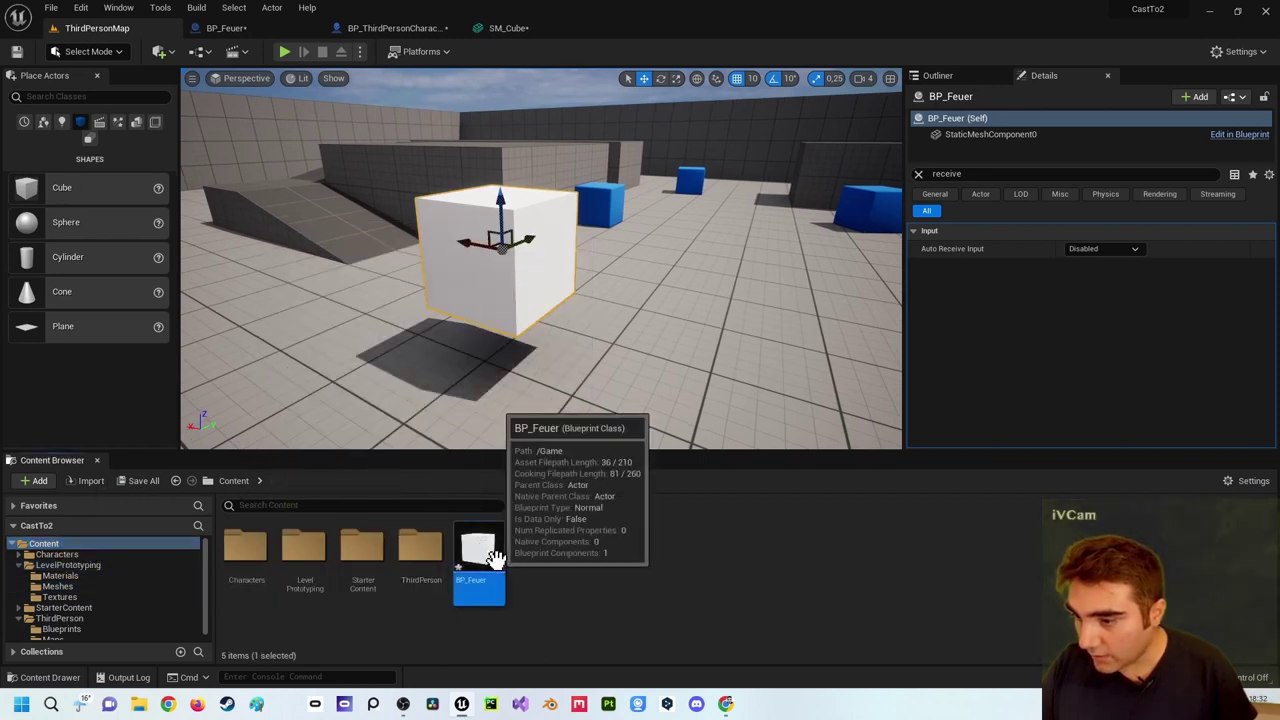
{"action": "key", "text": "ctrl+d"}
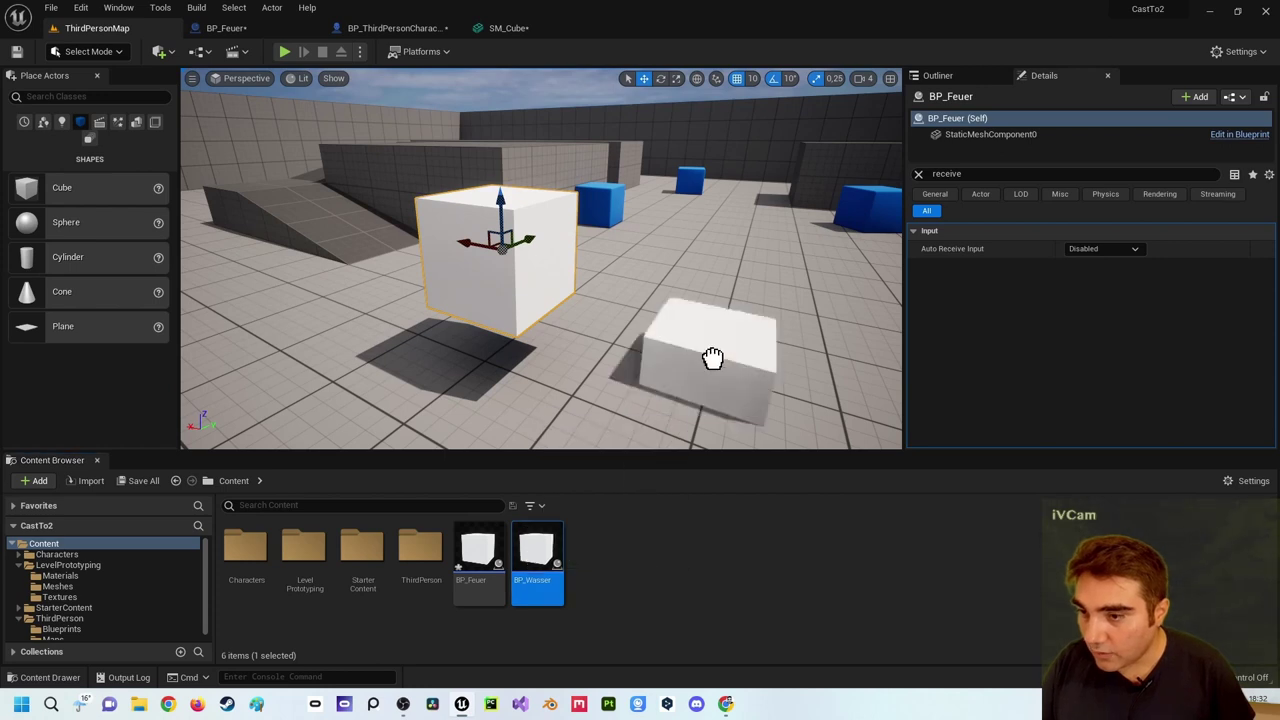
- Place two BP_Wasser cubes and another BP_Feuer cube in the level
{"action": "left_click_drag", "start_coordinate": [527, 538], "coordinate": [739, 313]}
{"action": "key", "text": "f"}
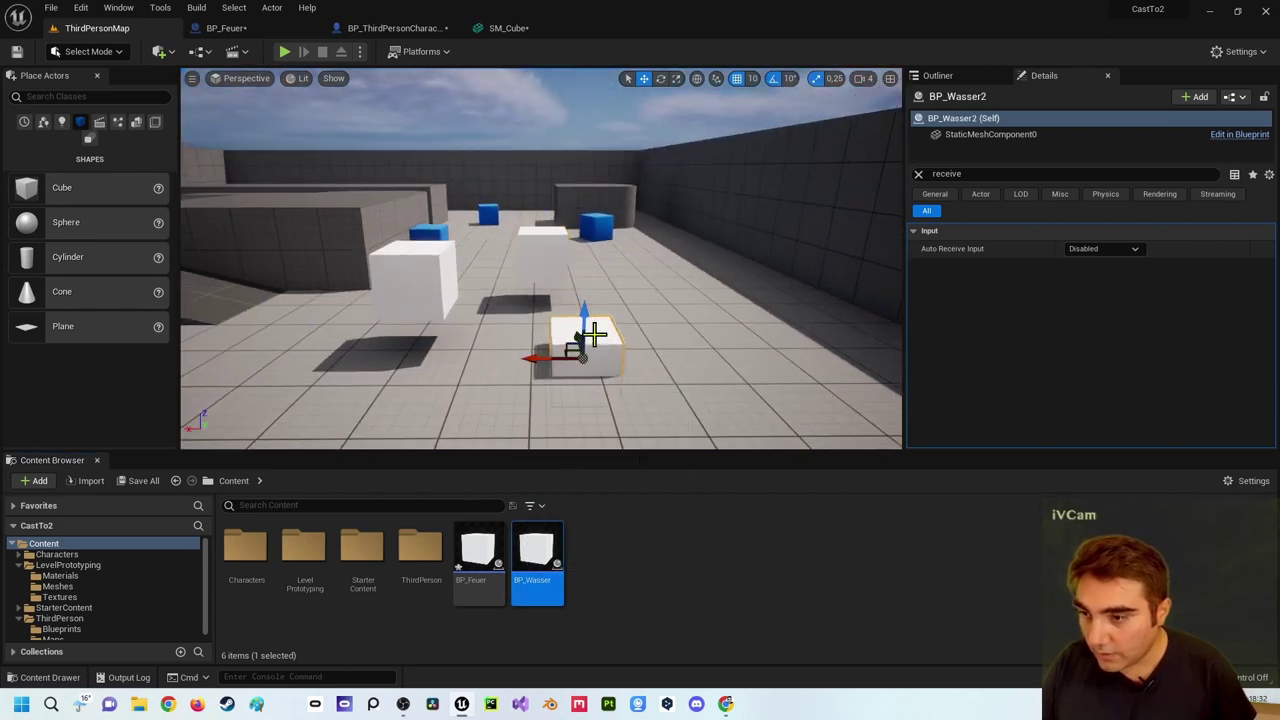
{"action": "left_click_drag", "start_coordinate": [535, 543], "coordinate": [560, 320]}
{"action": "left_click_drag", "start_coordinate": [478, 555], "coordinate": [500, 255]}
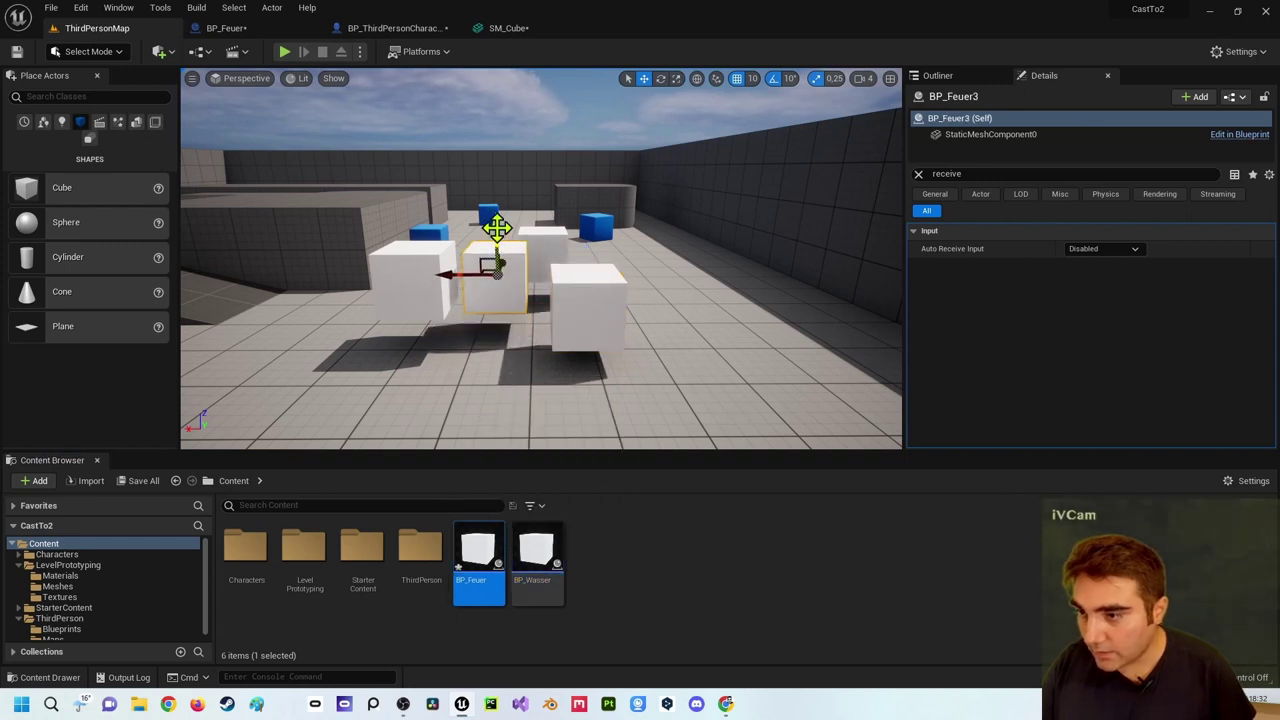
{"action": "left_click", "coordinate": [520, 390]}
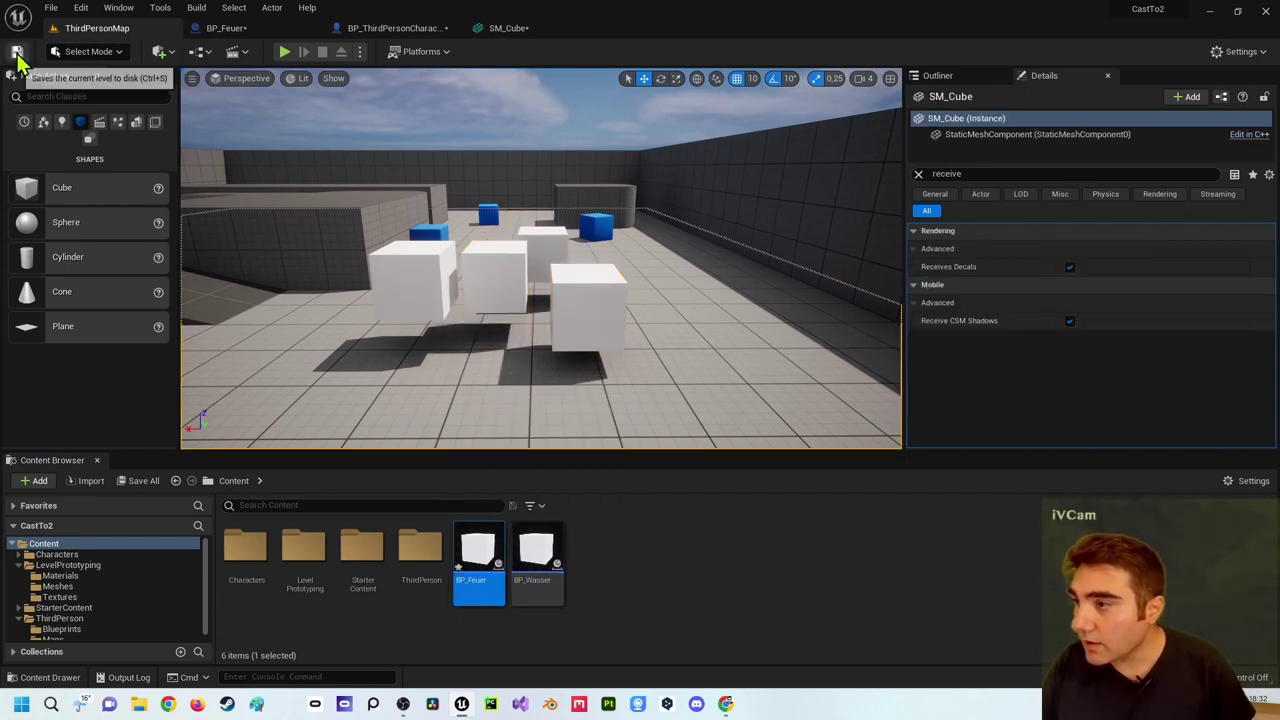
- Open BP_Wasser, then delete the 'Ich bin nicht Feuer' Print String in the character blueprint
{"action": "double_click", "coordinate": [538, 552]}
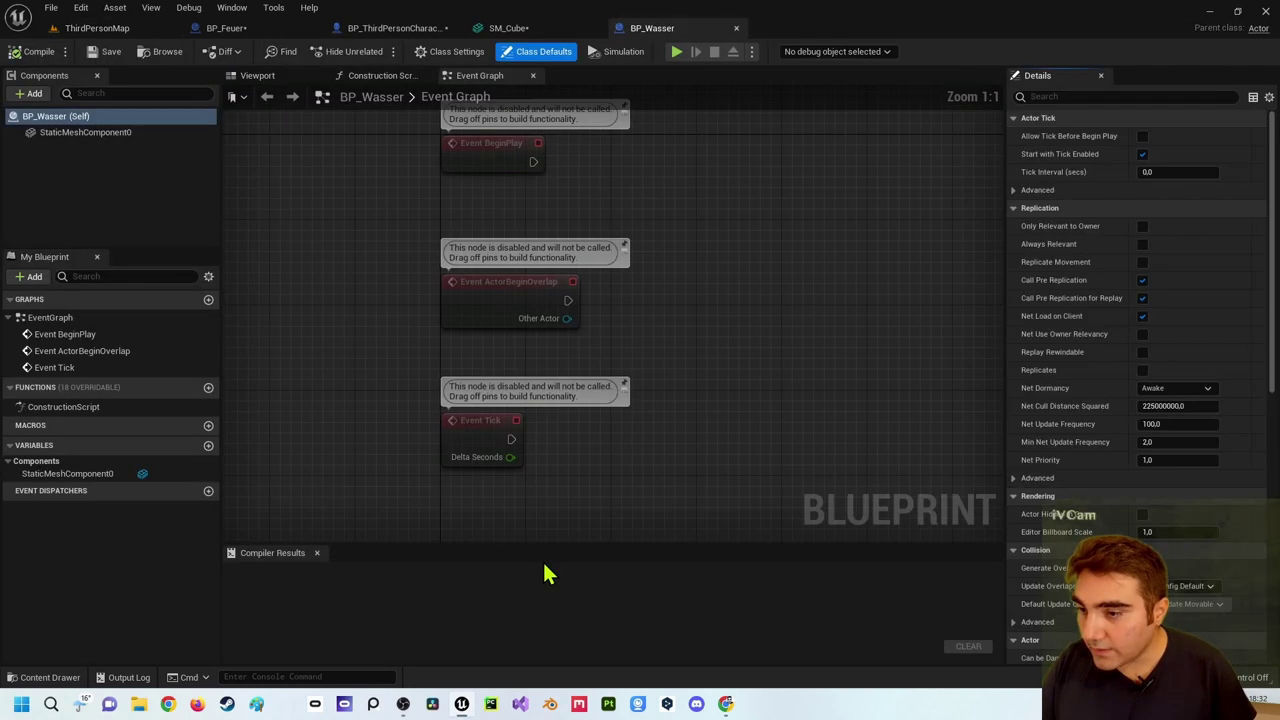
{"action": "right_click_drag", "start_coordinate": [472, 212], "coordinate": [347, 210]}
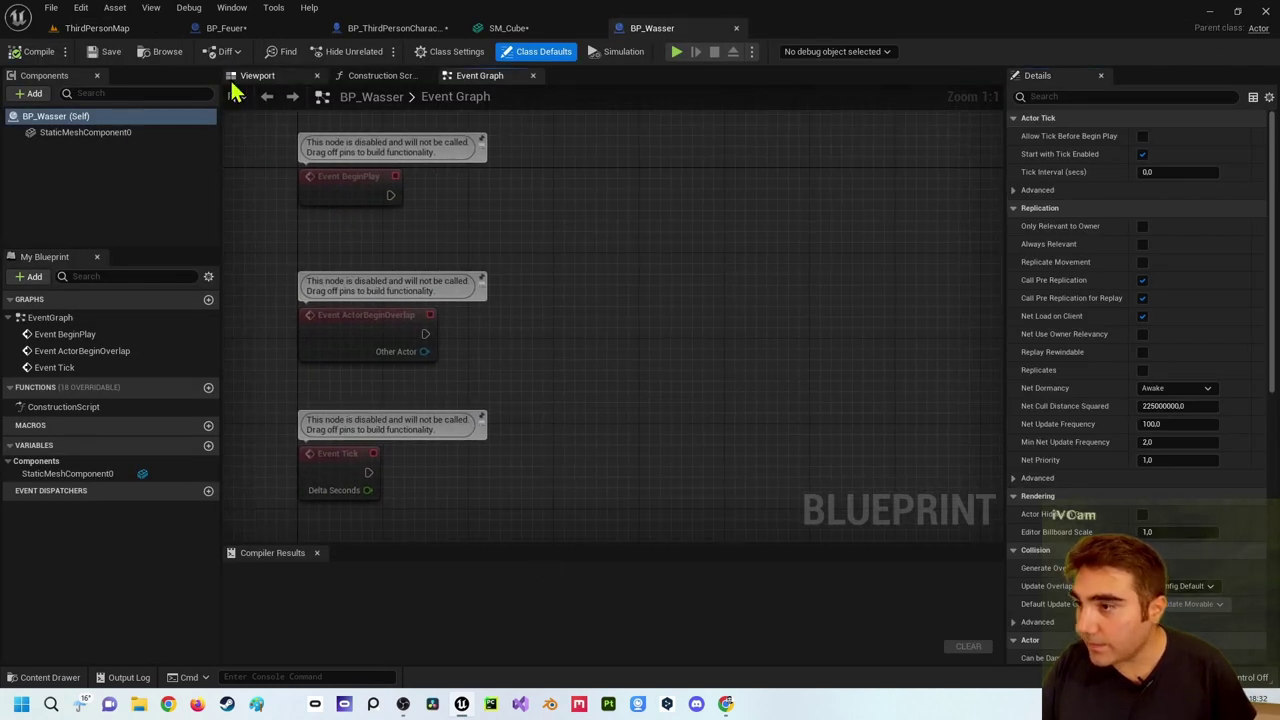
{"action": "left_click", "coordinate": [380, 28]}
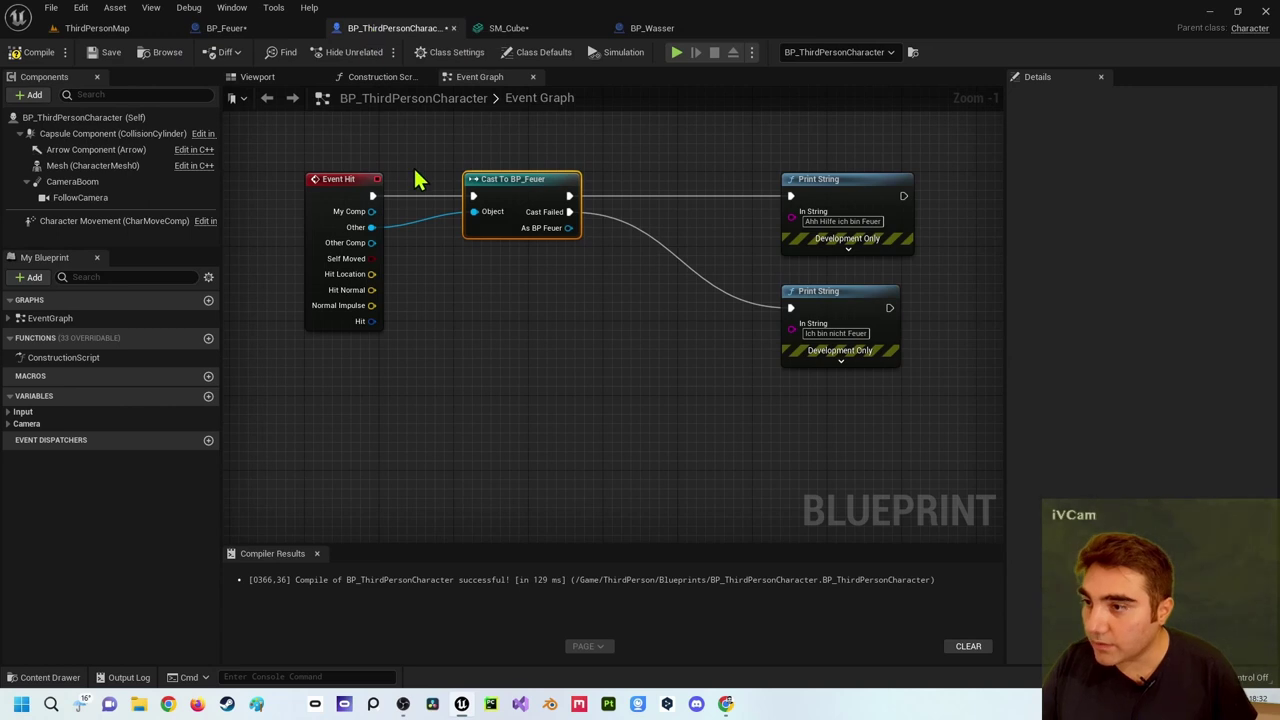
{"action": "mouse_move", "coordinate": [655, 330]}
{"action": "right_mouse_down"}
{"action": "mouse_move", "coordinate": [520, 277]}
{"action": "mouse_move", "coordinate": [634, 288]}
{"action": "right_mouse_up"}
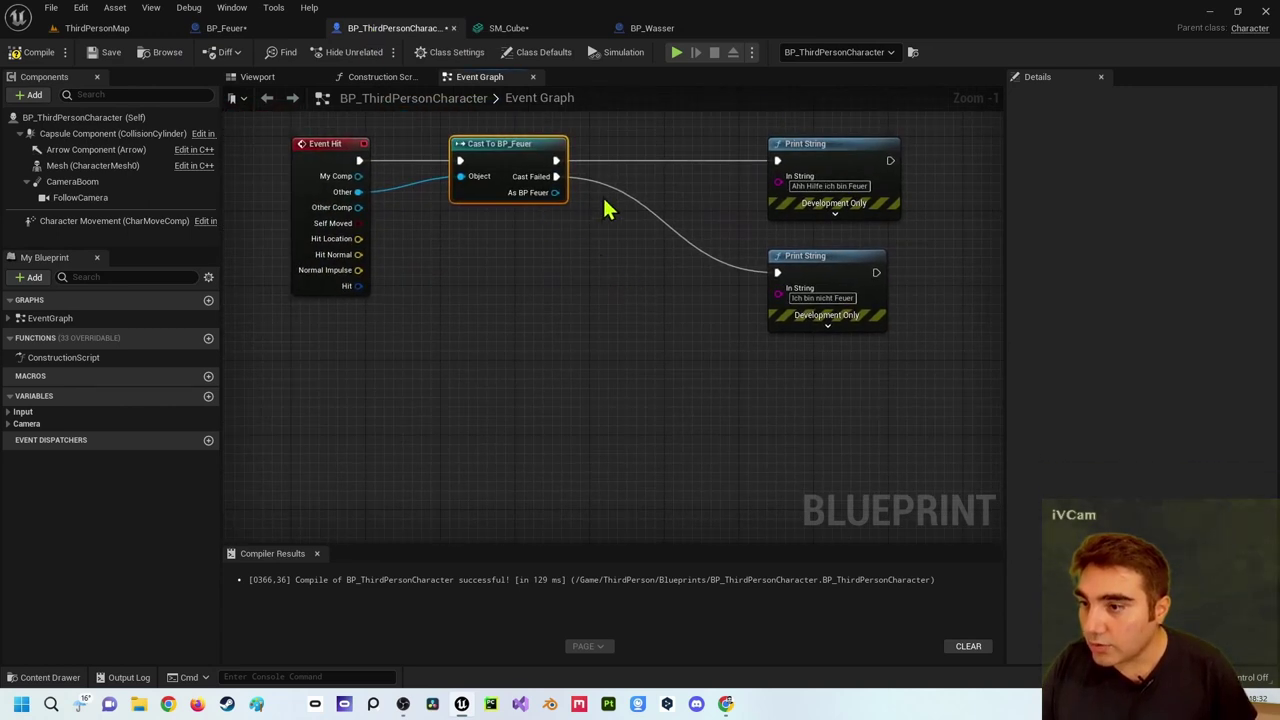
{"action": "left_click", "coordinate": [804, 257]}
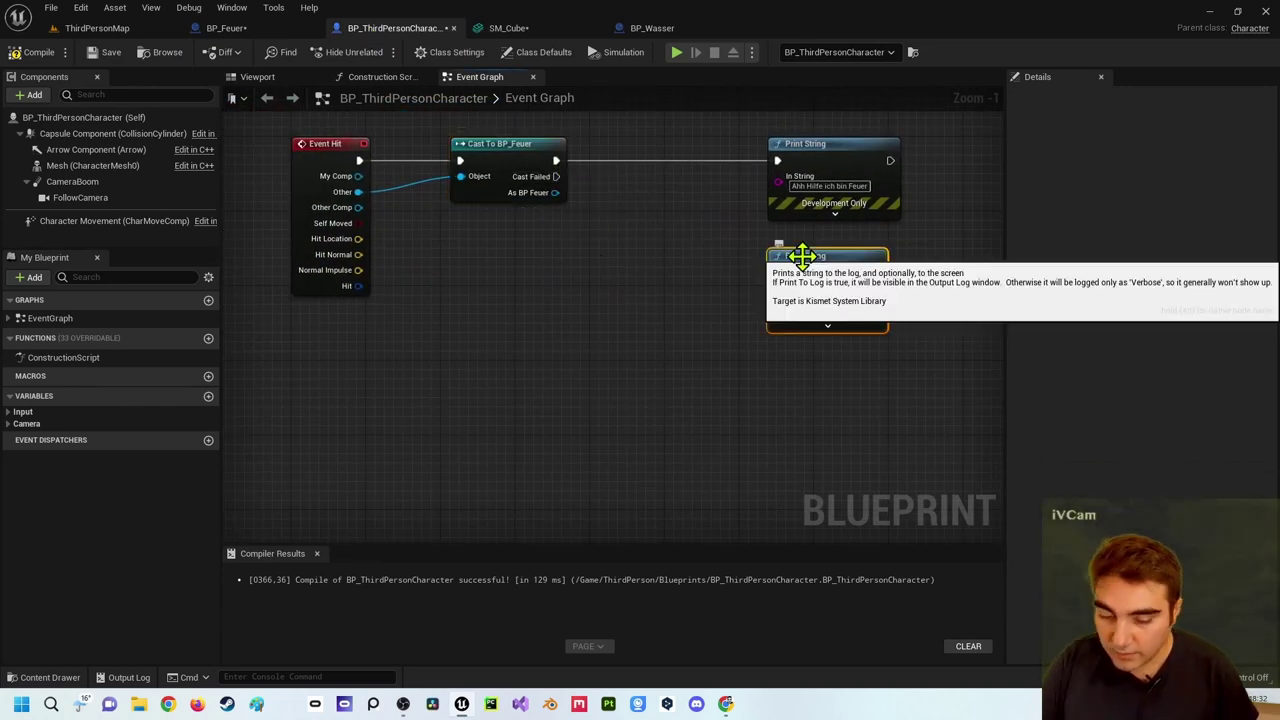
{"action": "key", "text": "Delete"}
- Add a Cast To BP_Wasser fed by Cast Failed, with Other into its Object
{"action": "right_click", "coordinate": [632, 301]}
{"action": "type", "text": "cast to B"}
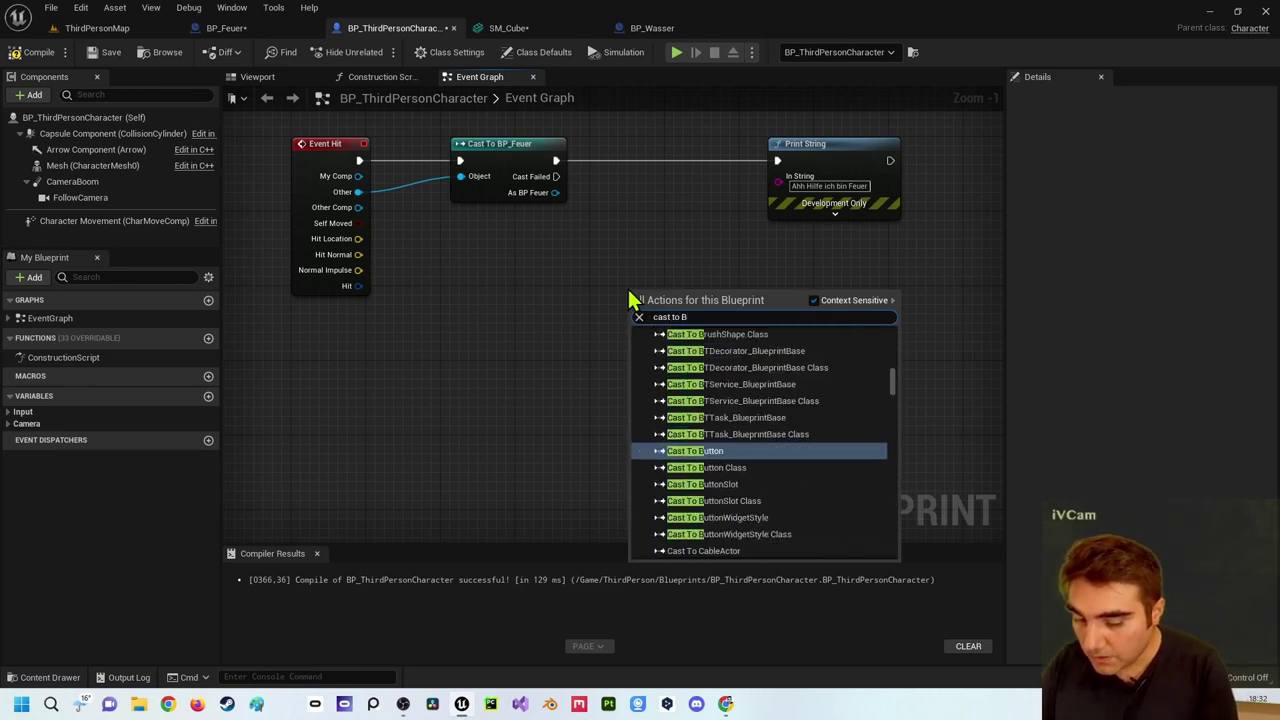
{"action": "type", "text": "P"}
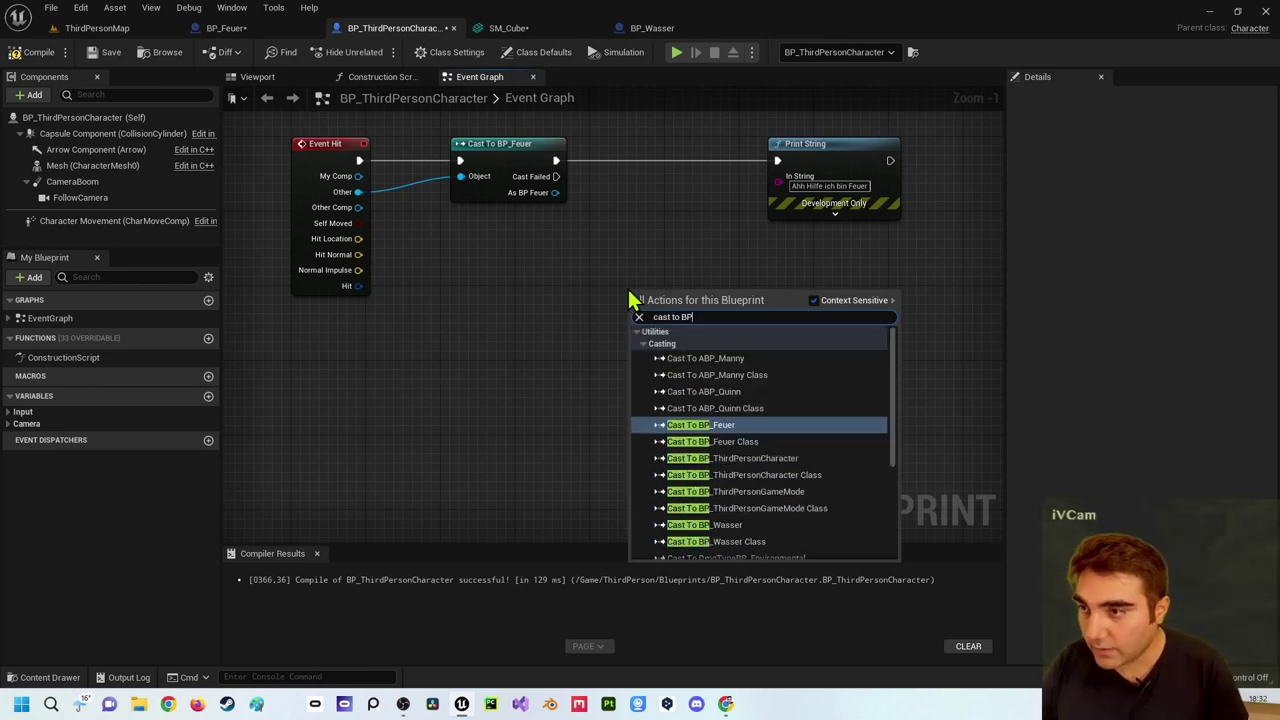
{"action": "type", "text": "_W"}
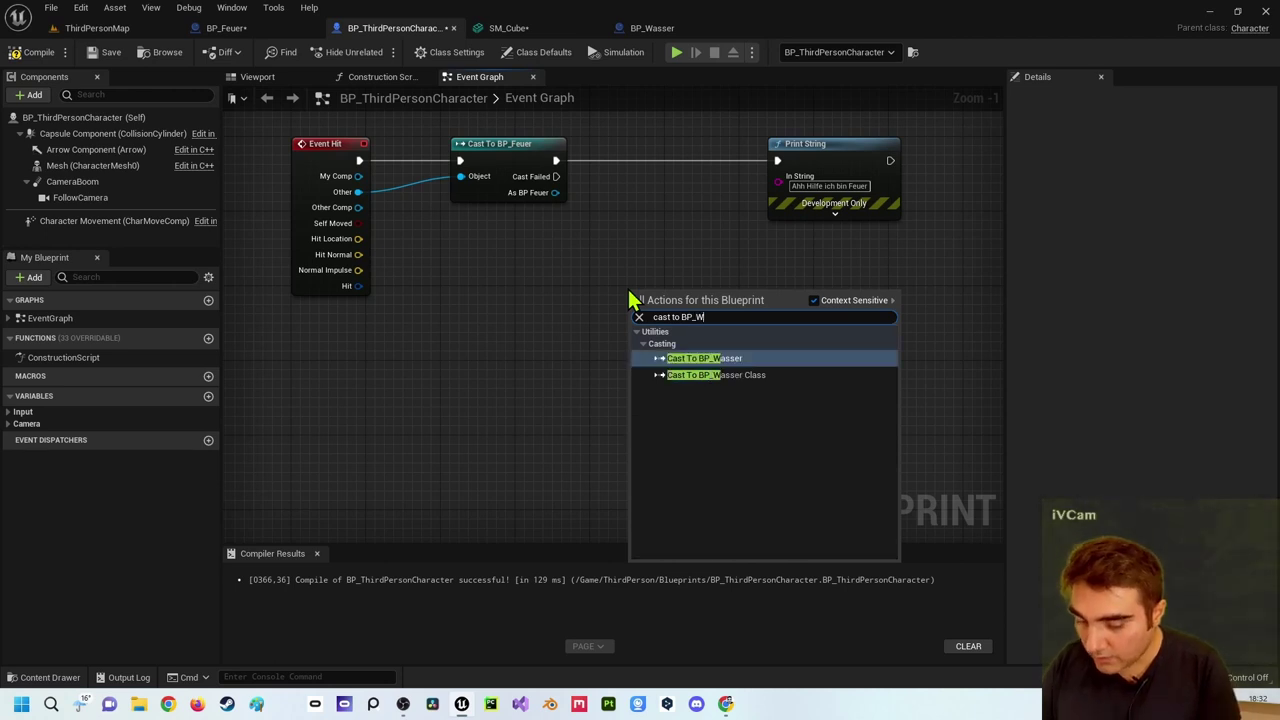
{"action": "type", "text": "ass"}
{"action": "key", "text": "Return"}
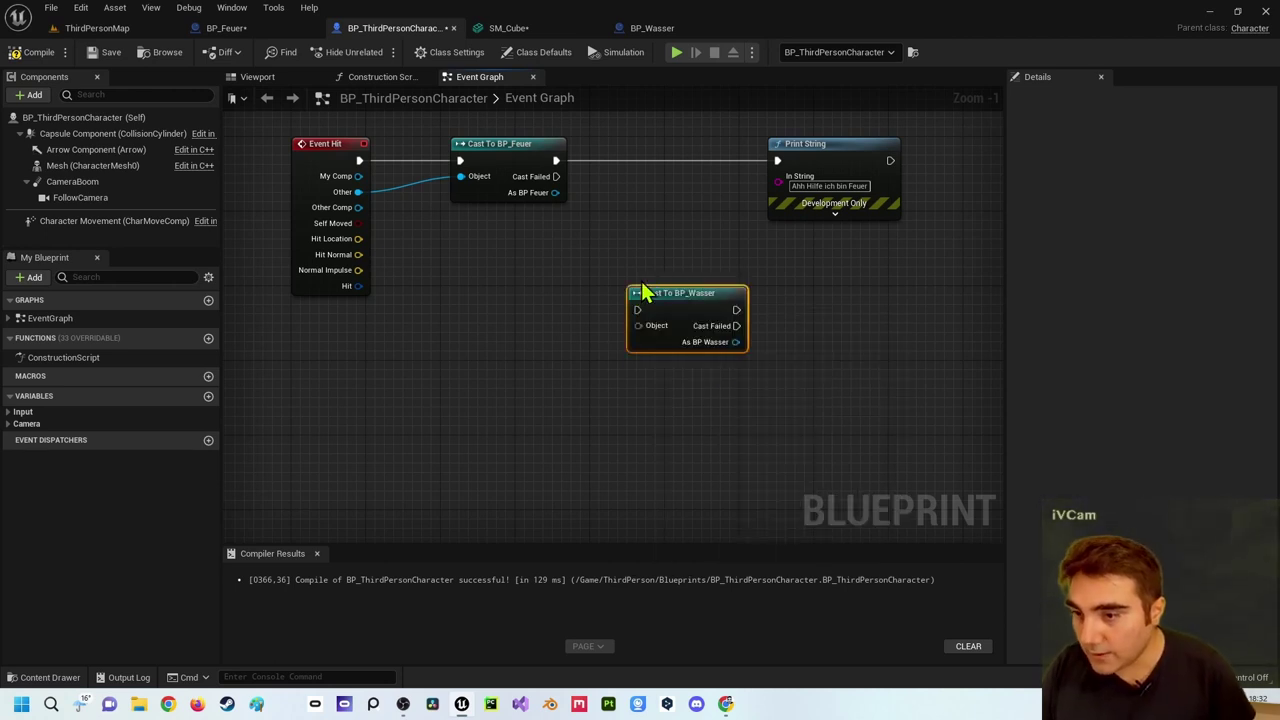
{"action": "left_click_drag", "start_coordinate": [675, 297], "coordinate": [694, 297]}
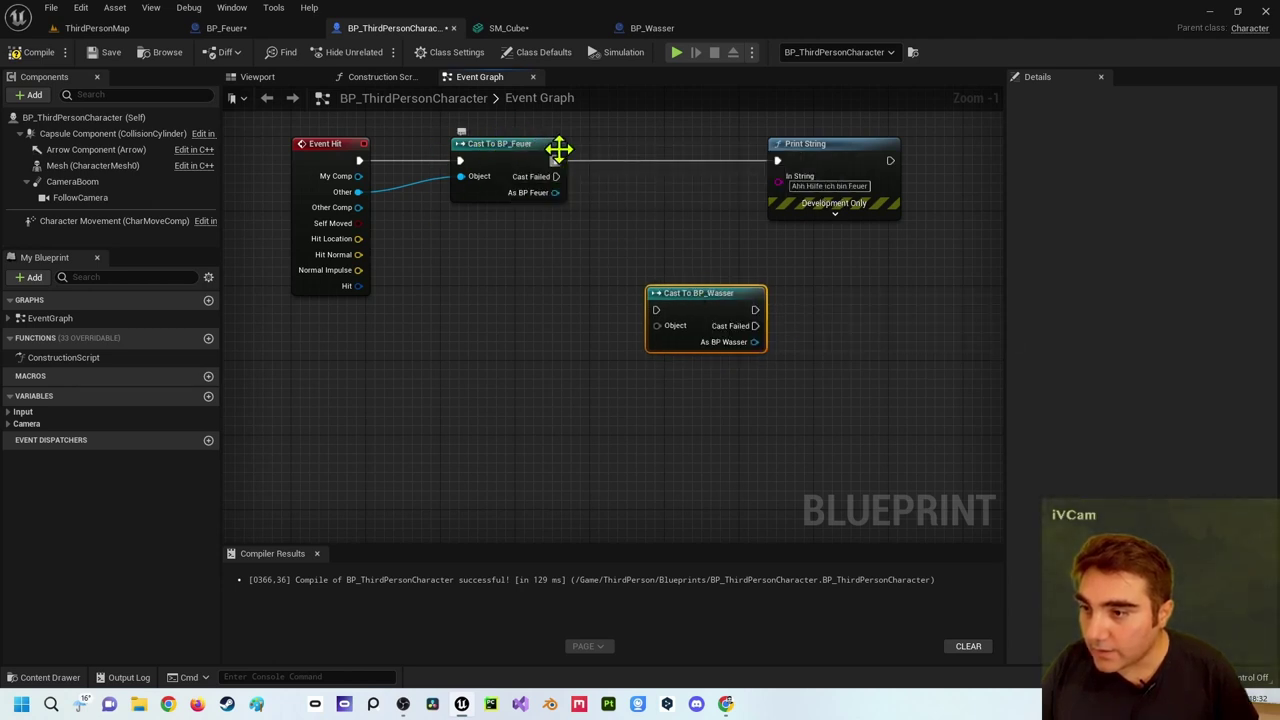
{"action": "mouse_move", "coordinate": [555, 176]}
{"action": "left_mouse_down"}
{"action": "mouse_move", "coordinate": [668, 320]}
{"action": "mouse_move", "coordinate": [706, 283]}
{"action": "left_mouse_up"}
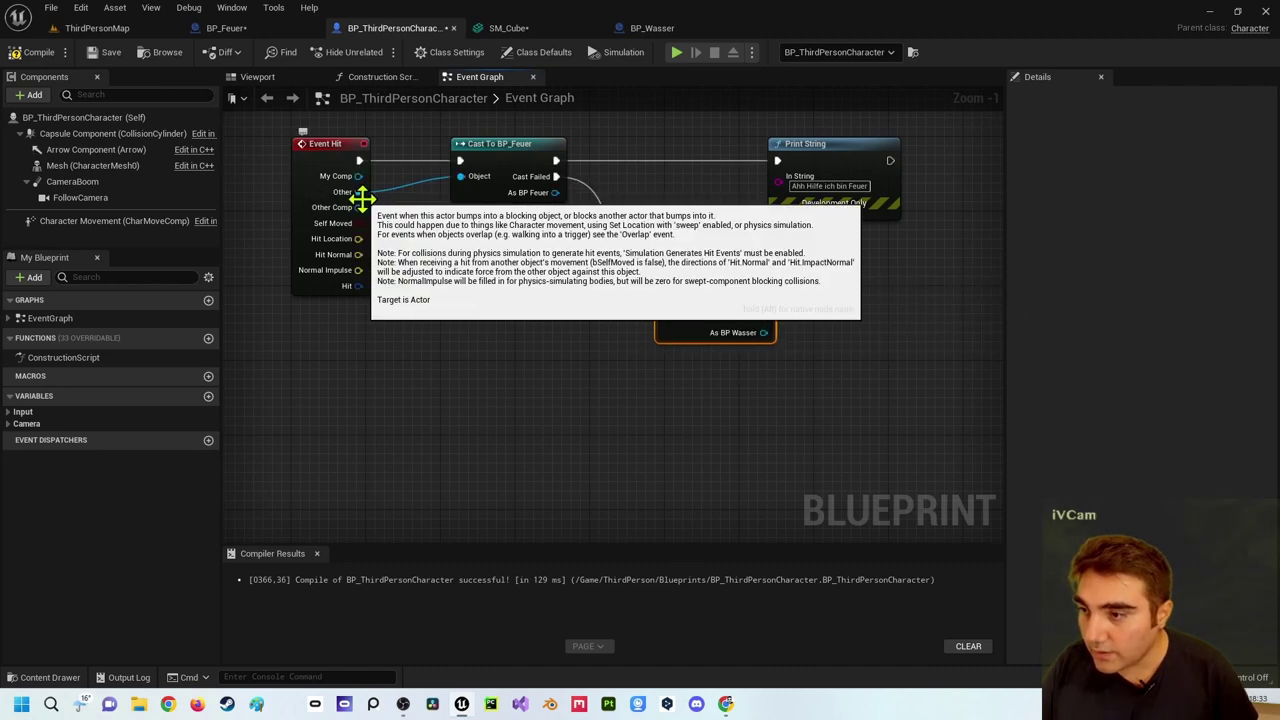
{"action": "left_click_drag", "start_coordinate": [358, 192], "coordinate": [675, 330]}
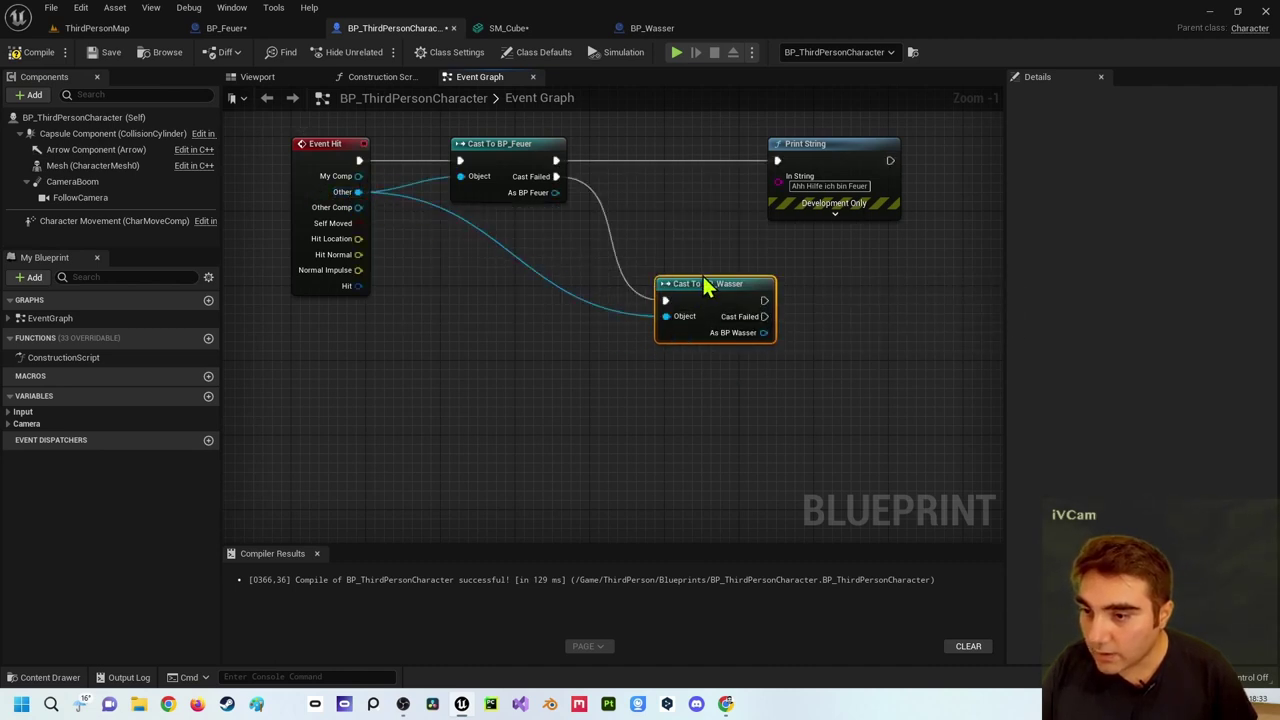
- Print 'Ahh Ich bin Wasser' after a successful BP_Wasser cast and recompile
{"action": "right_click_drag", "start_coordinate": [823, 346], "coordinate": [680, 330]}
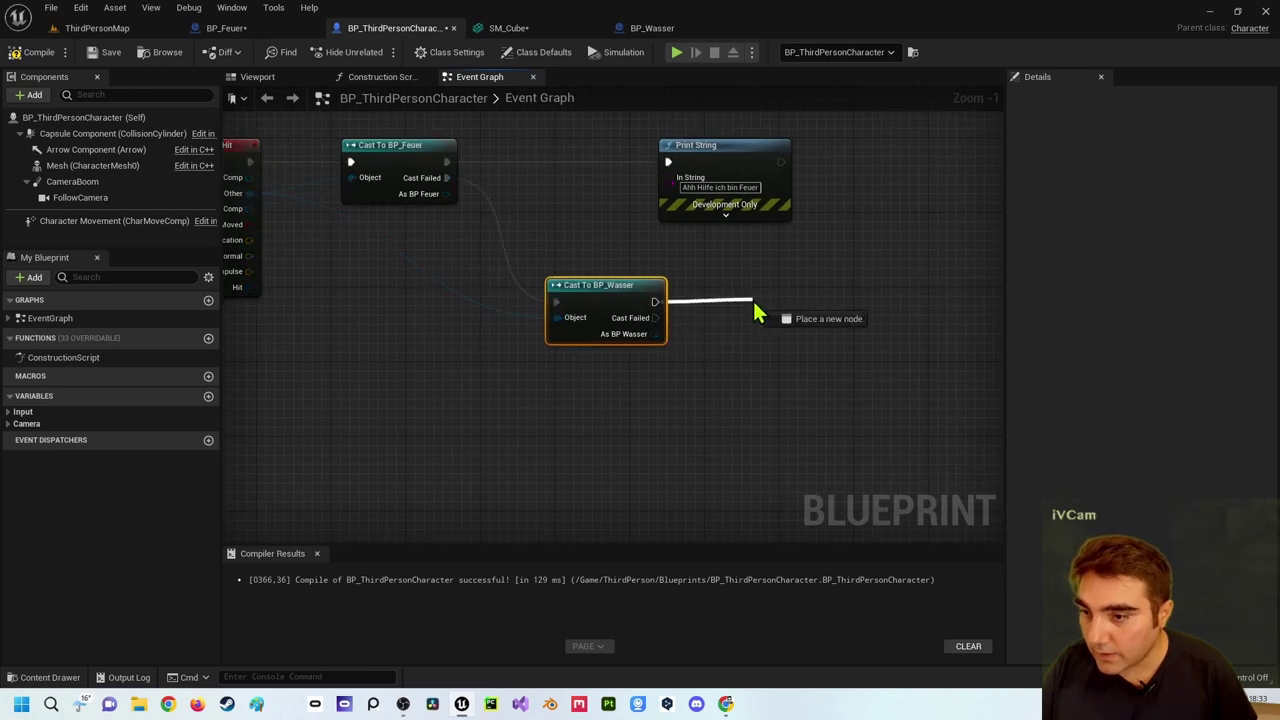
{"action": "left_click_drag", "start_coordinate": [658, 300], "coordinate": [753, 301]}
{"action": "type", "text": "print"}
{"action": "key", "text": "Return"}
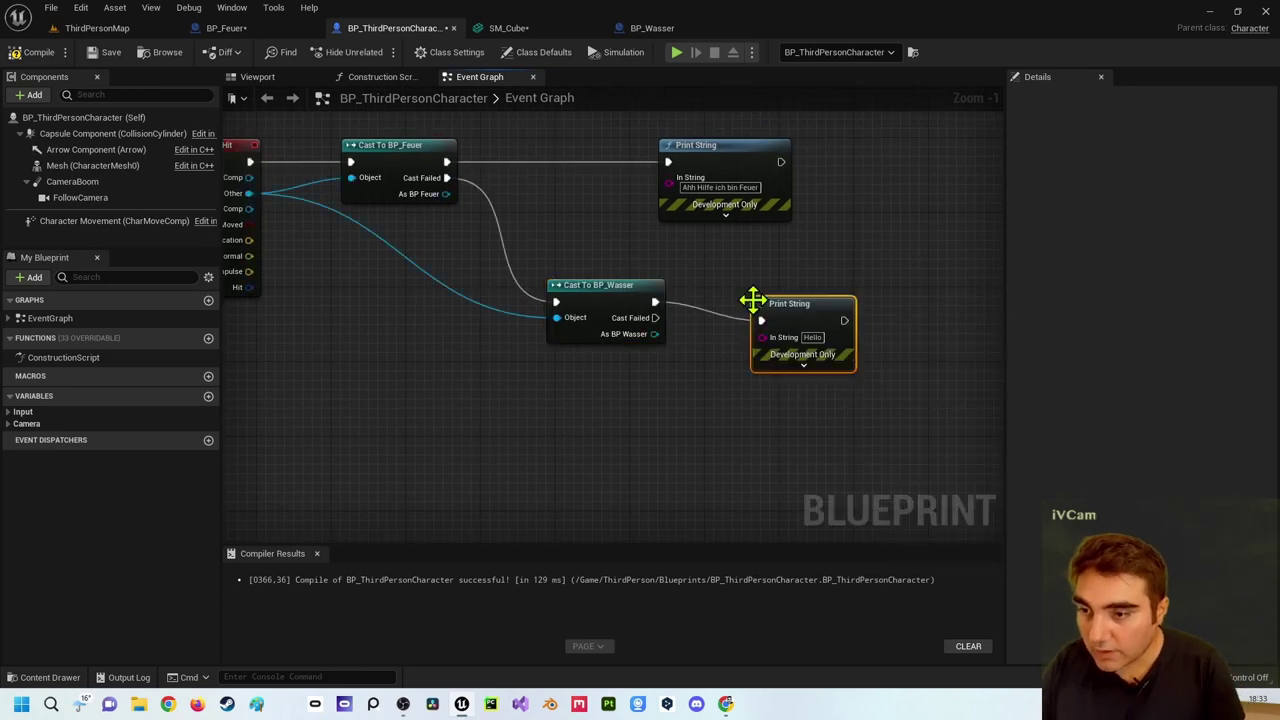
{"action": "left_click", "coordinate": [836, 318]}
{"action": "type", "text": "lo"}
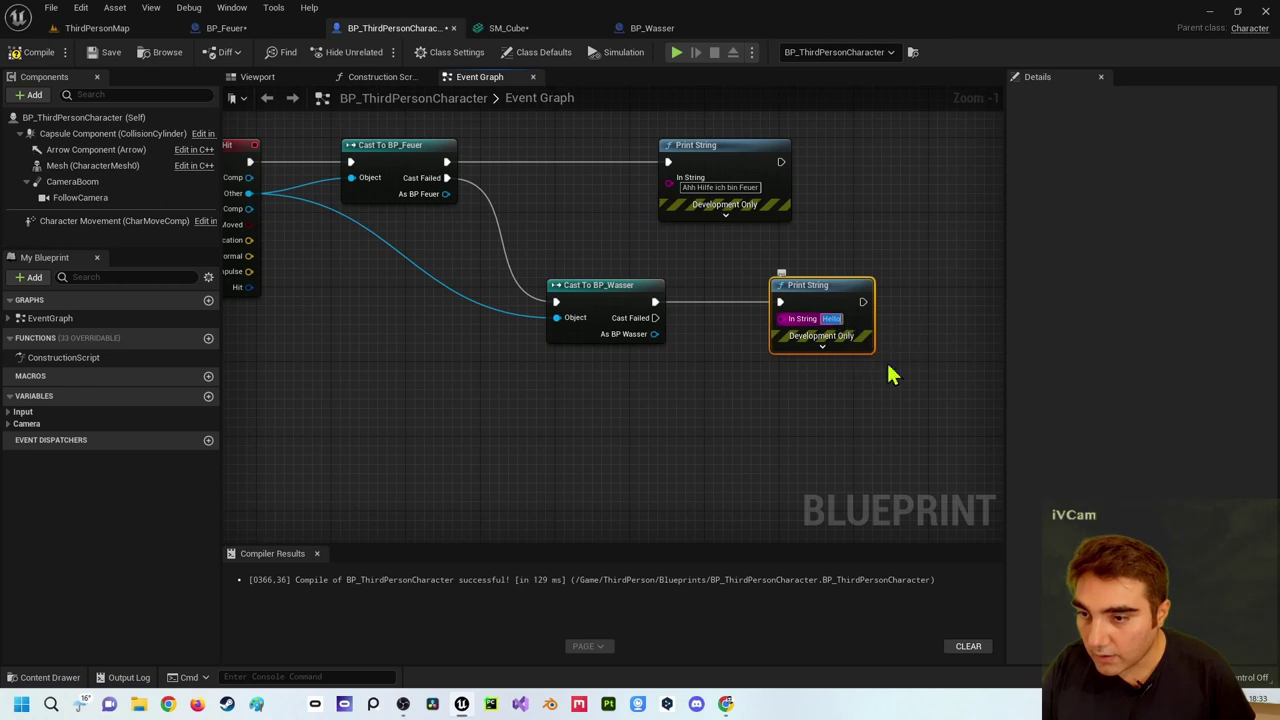
{"action": "type", "text": "Ahh i"}
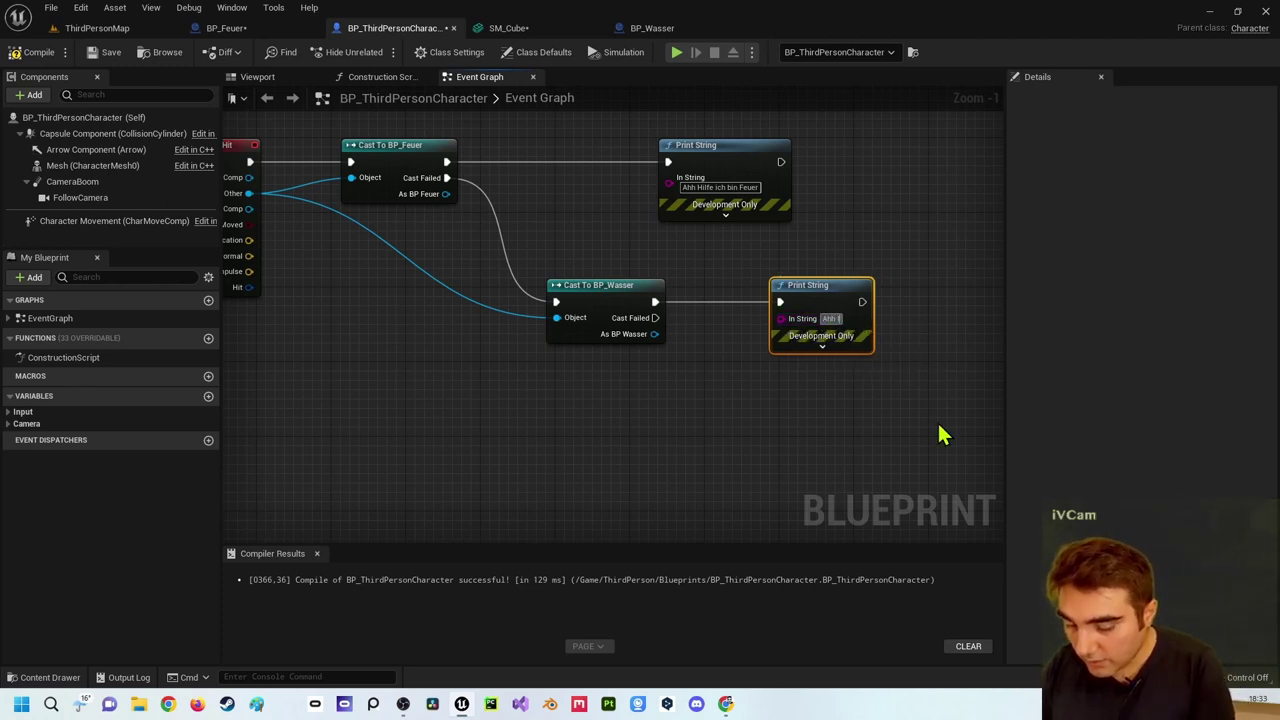
{"action": "type", "text": "ch bin W"}
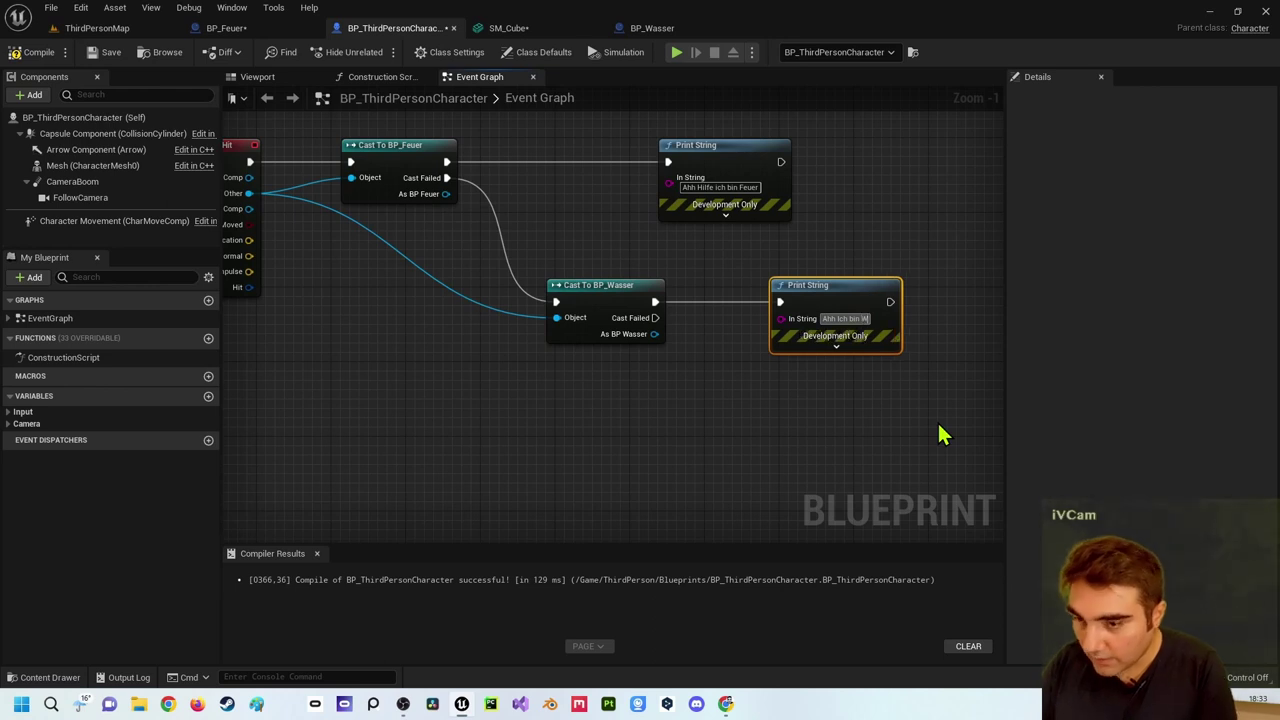
{"action": "type", "text": "asser"}
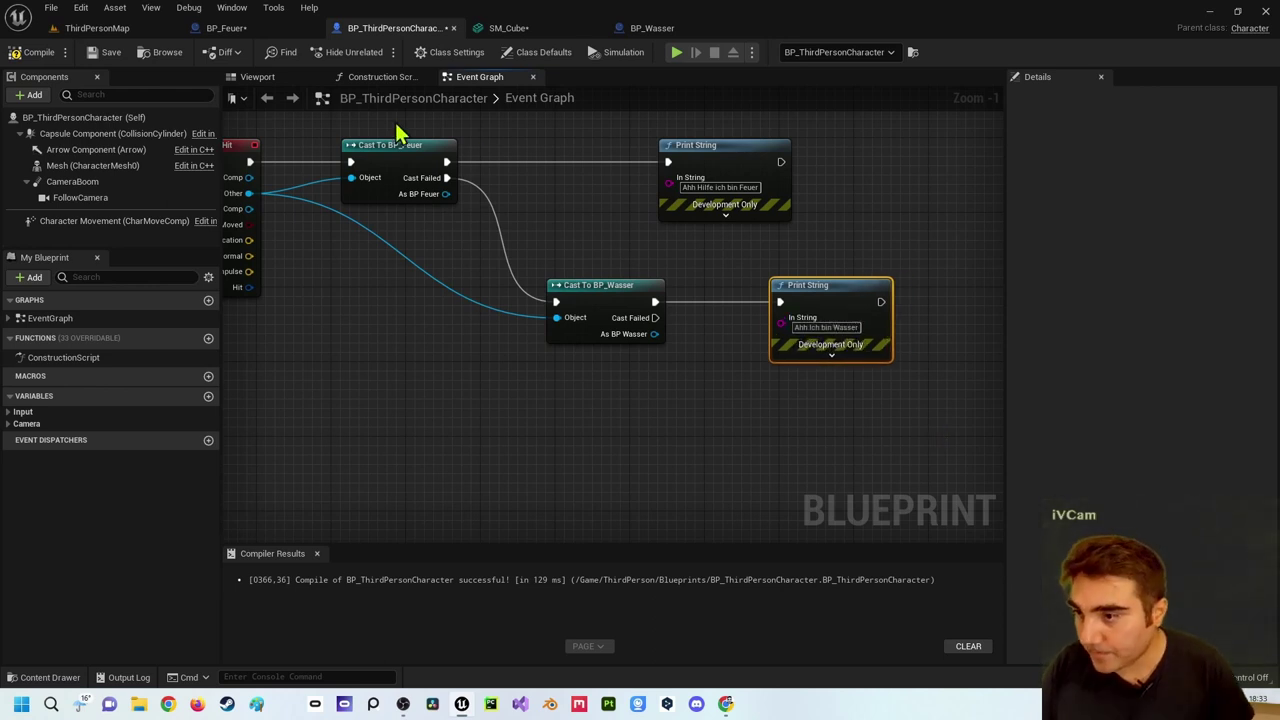
{"action": "left_click", "coordinate": [30, 52]}
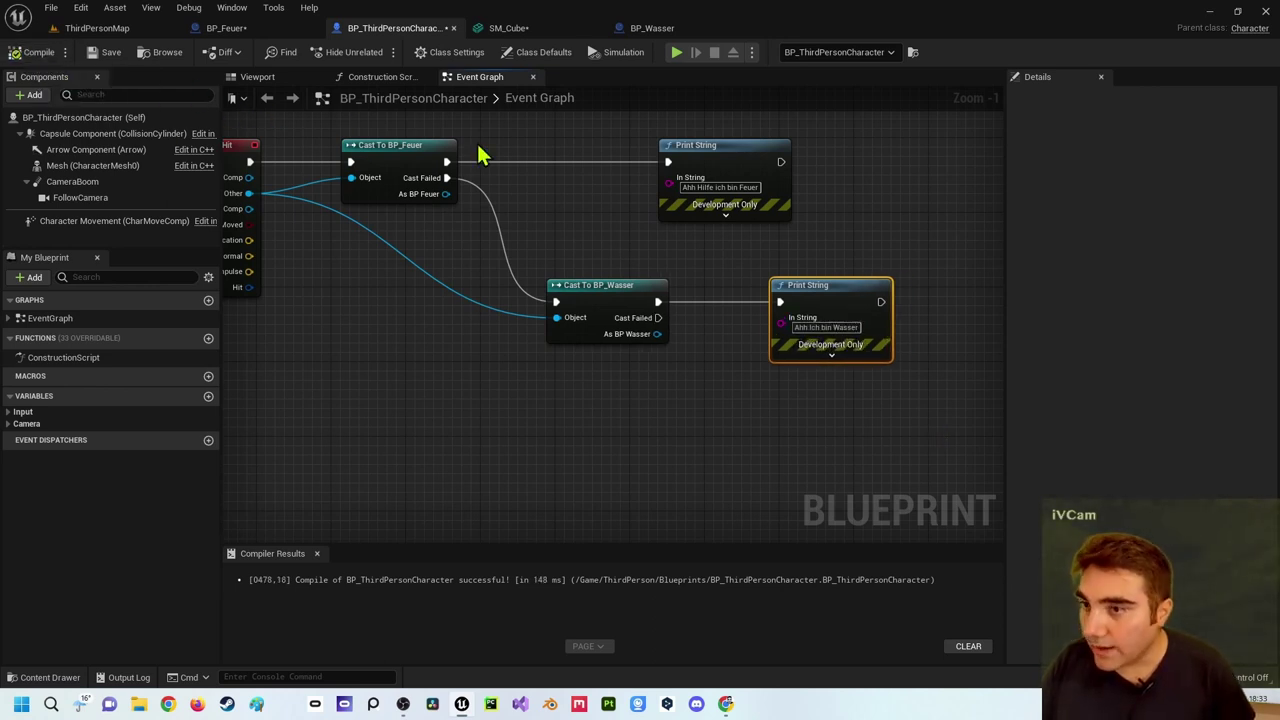
{"action": "left_click", "coordinate": [676, 54]}
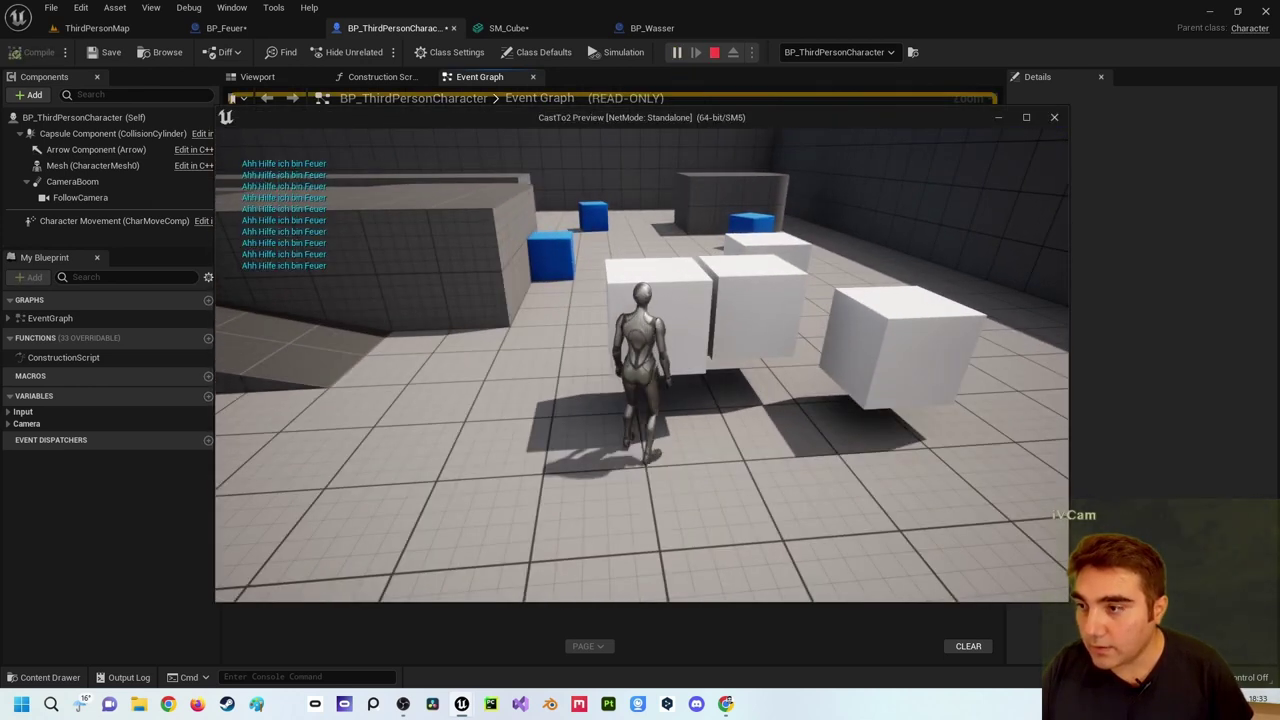
{"action": "key", "text": "a"}
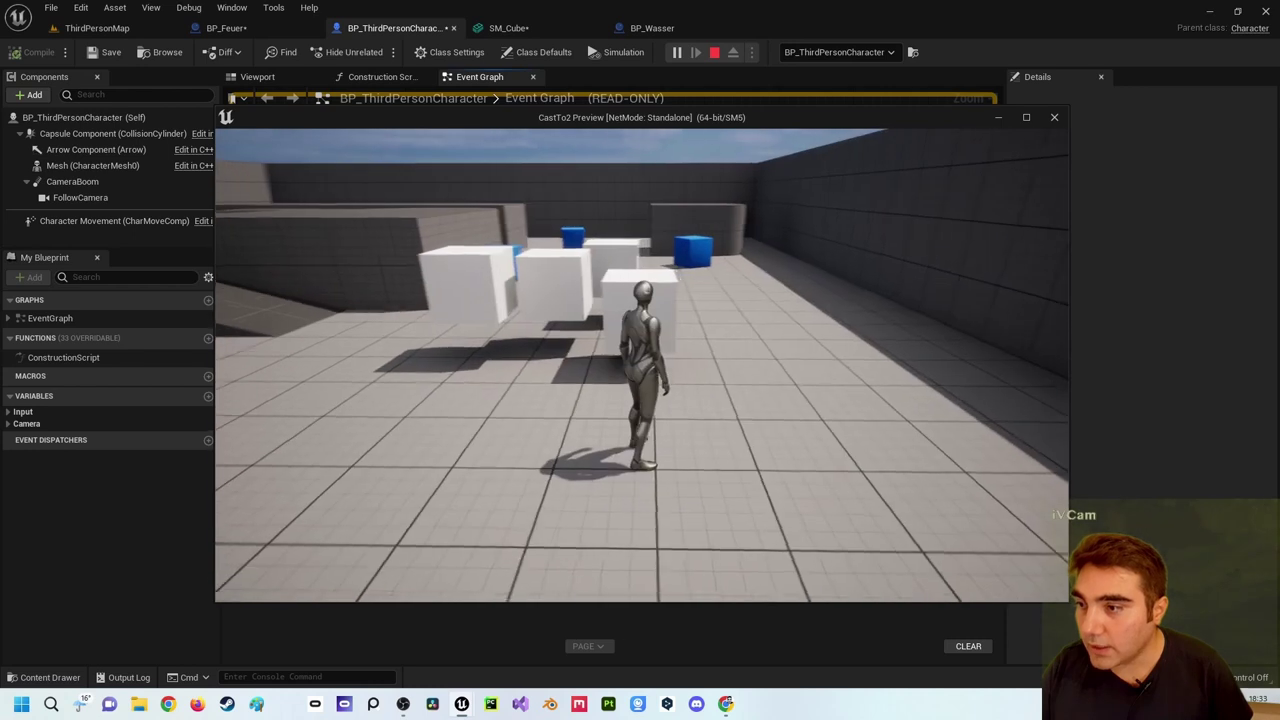
{"action": "key", "text": "s"}
{"action": "key", "text": "w"}
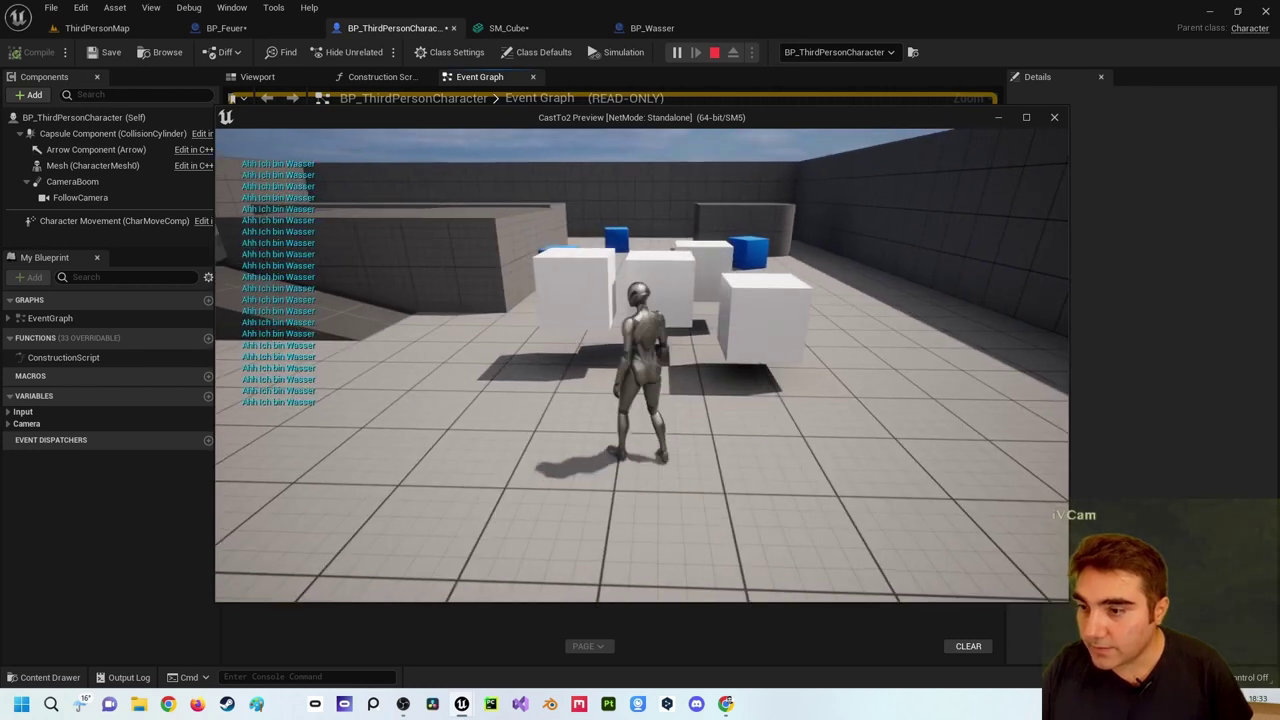
{"action": "key", "text": "w"}
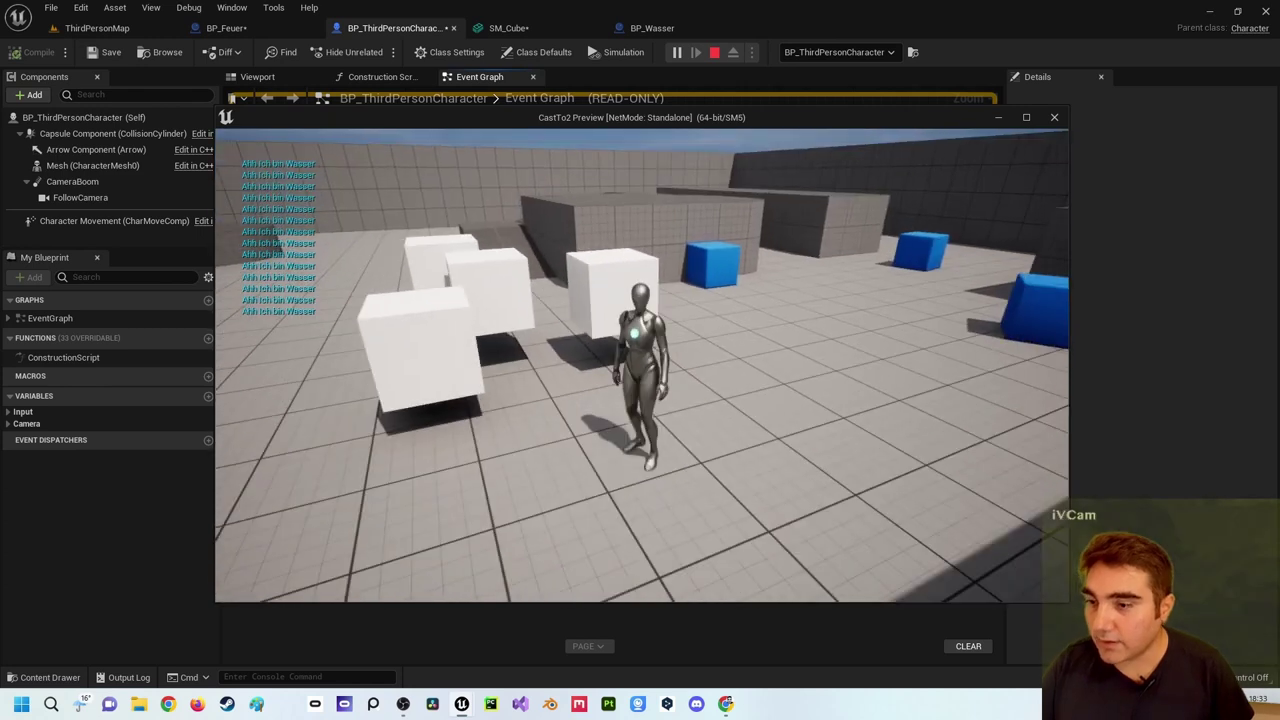
{"action": "key", "text": "Escape"}
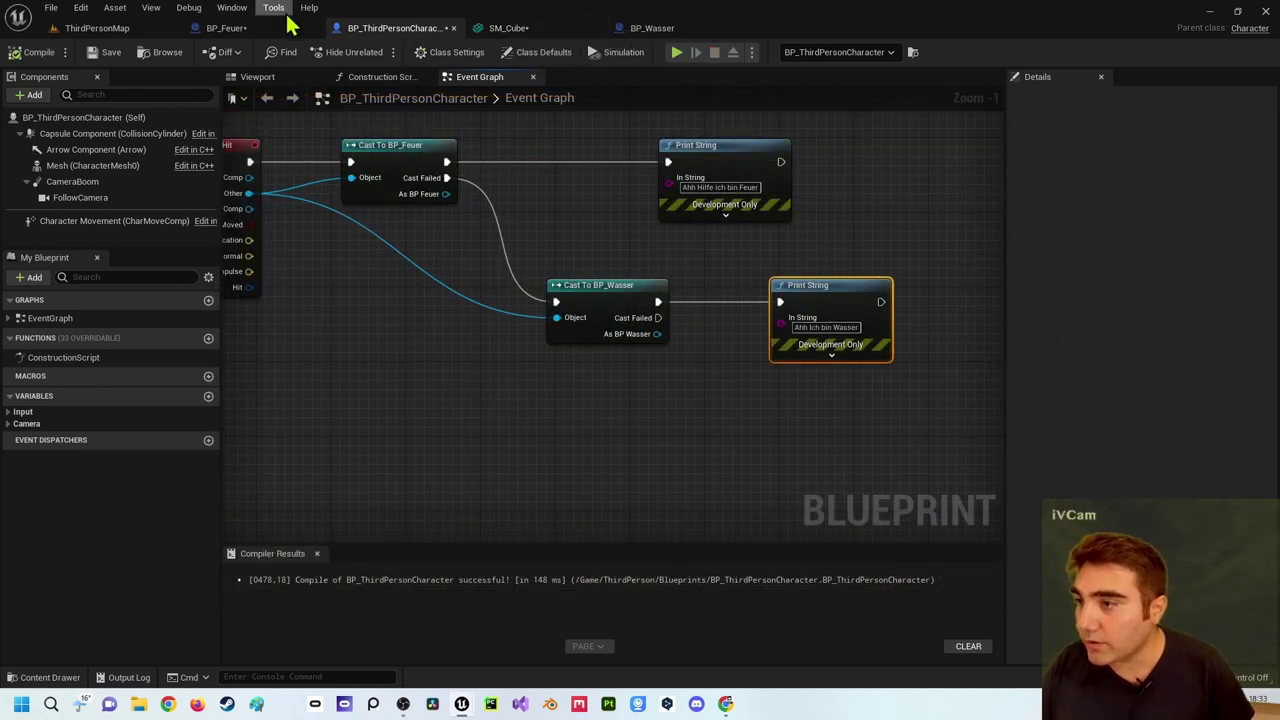
{"action": "left_click", "coordinate": [645, 28]}
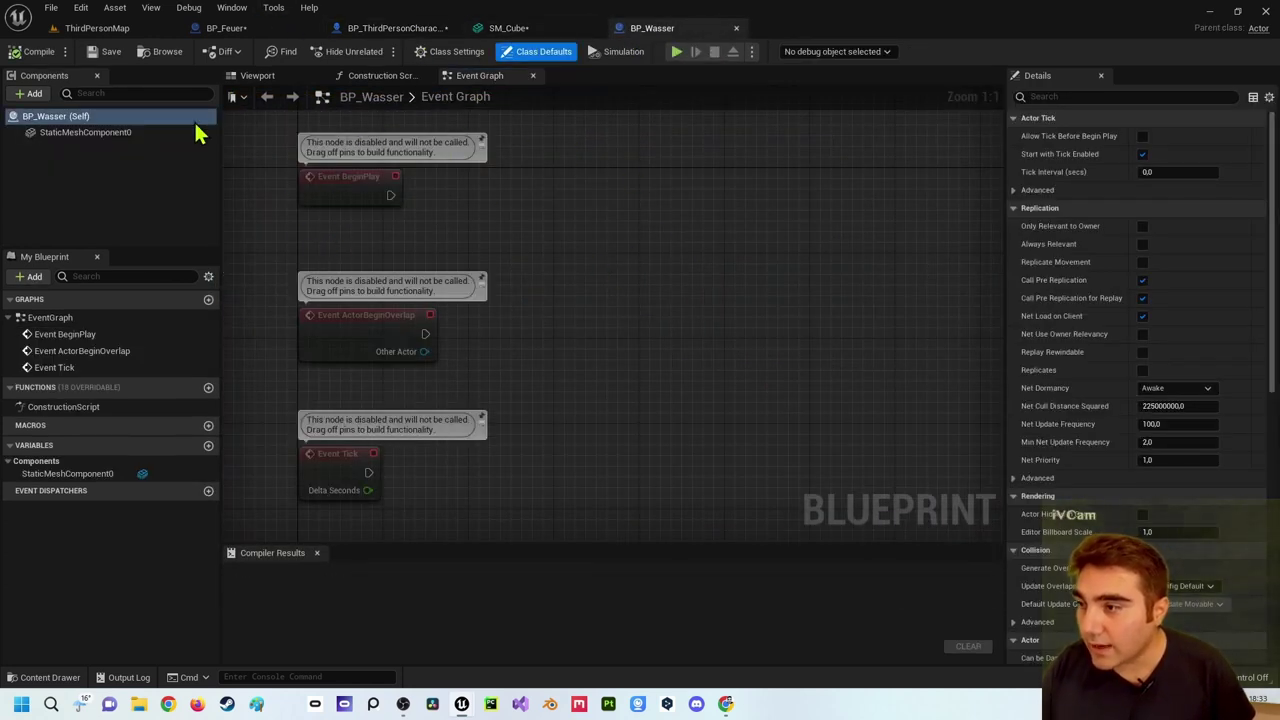
{"action": "left_click", "coordinate": [256, 76]}
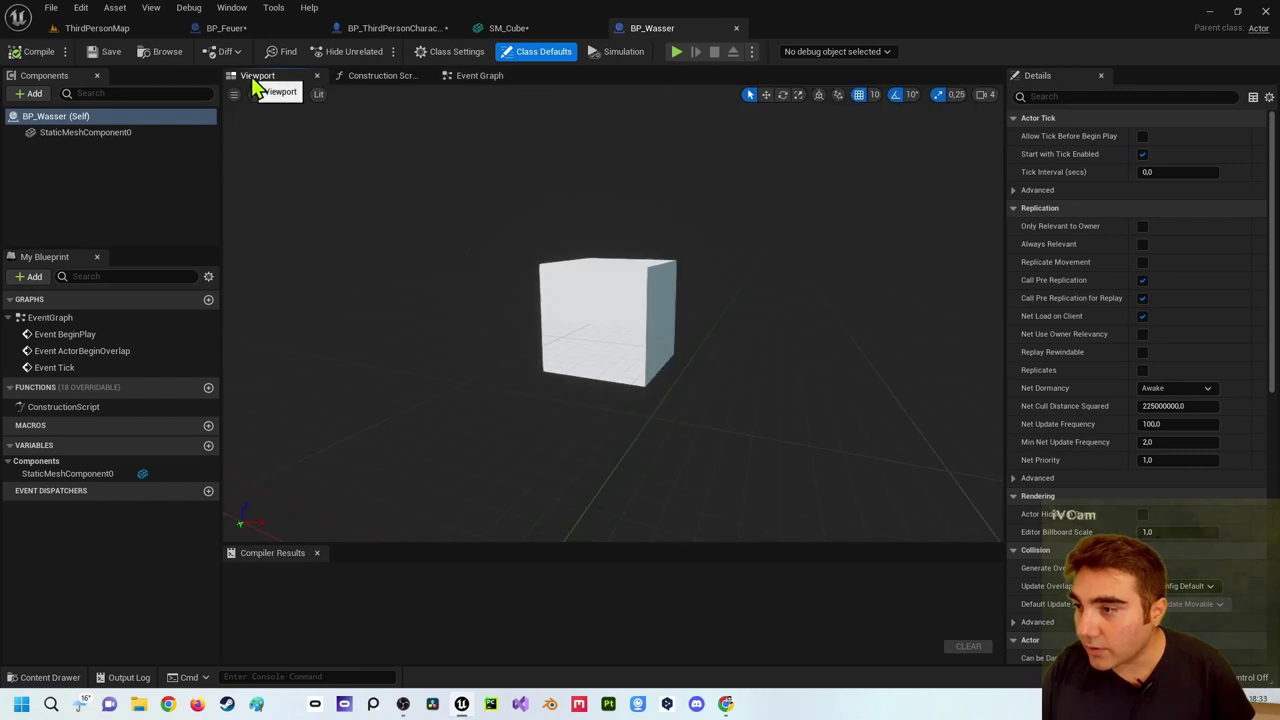
{"action": "left_click", "coordinate": [229, 27]}
{"action": "left_click", "coordinate": [370, 30]}
{"action": "right_click_drag", "start_coordinate": [613, 252], "coordinate": [455, 355]}
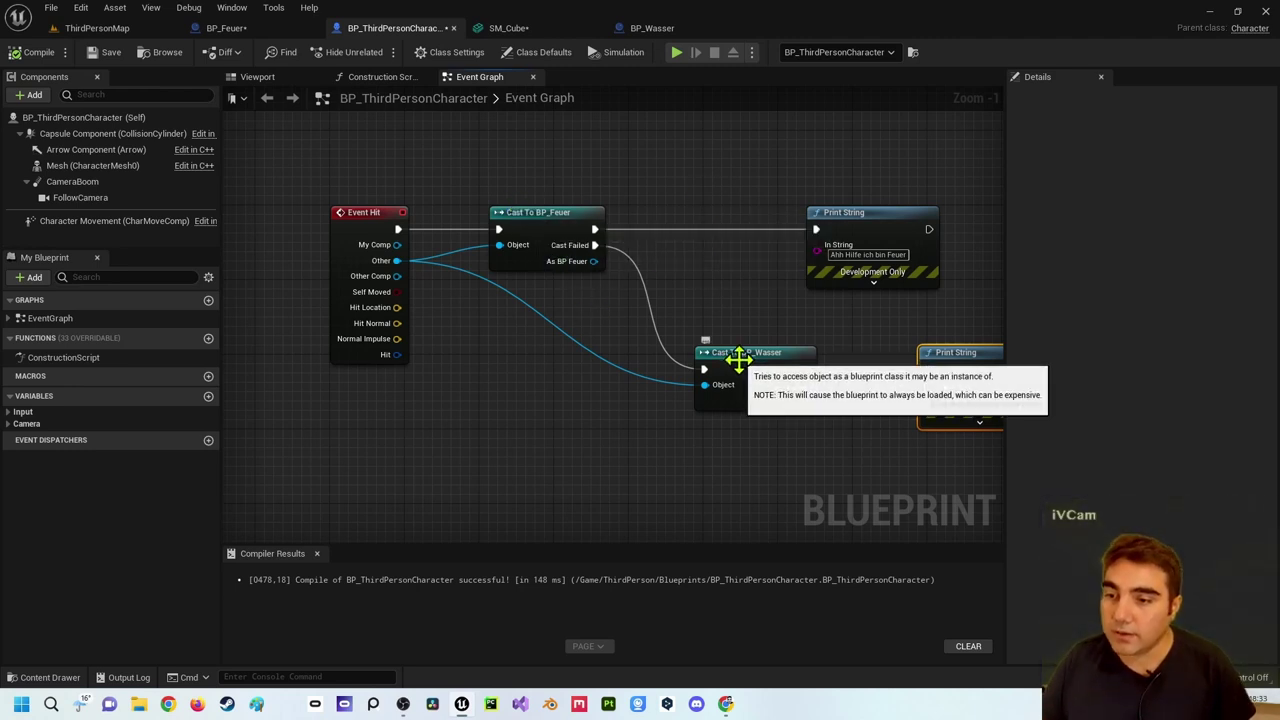
{"action": "right_click_drag", "start_coordinate": [720, 314], "coordinate": [623, 314]}
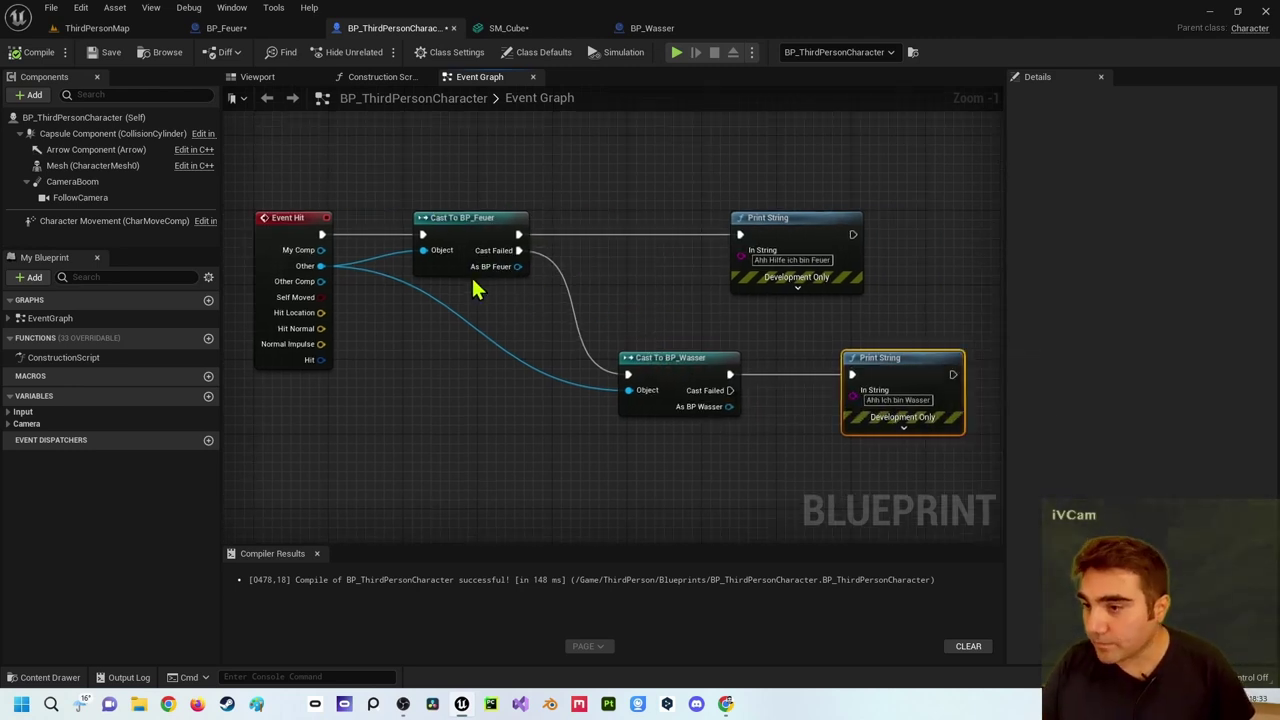
{"action": "right_click_drag", "start_coordinate": [477, 320], "coordinate": [509, 280]}
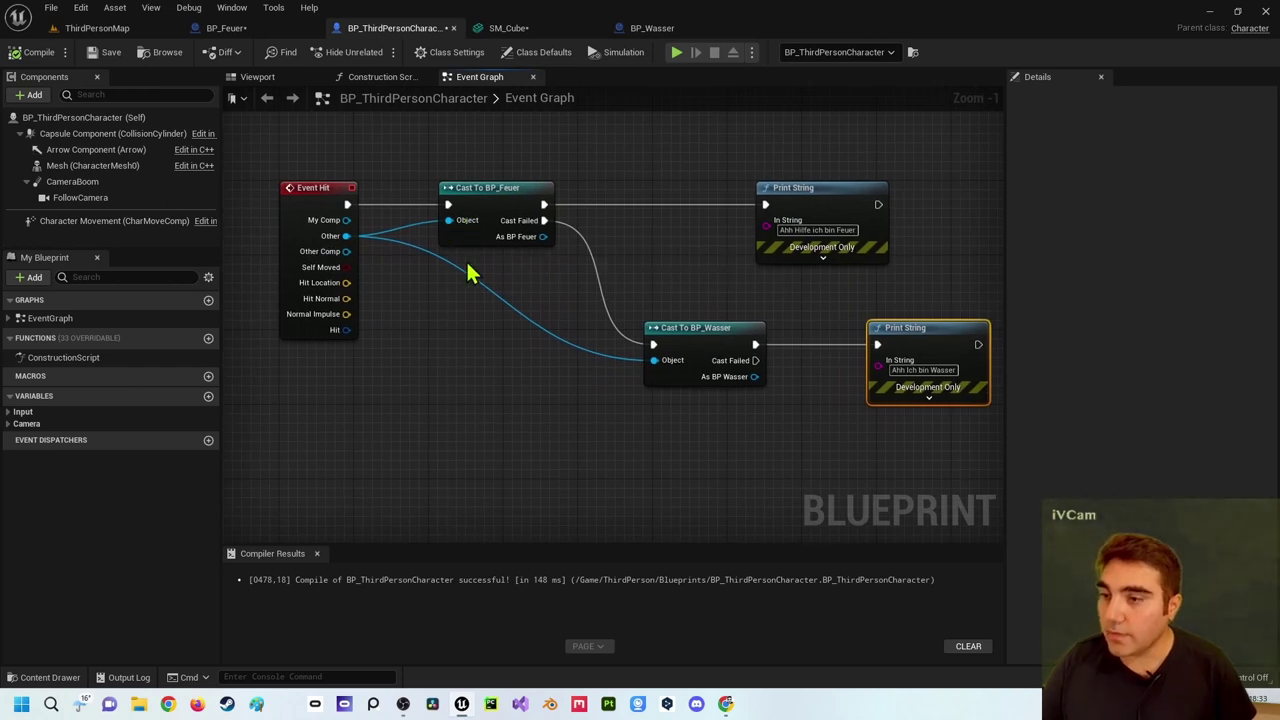